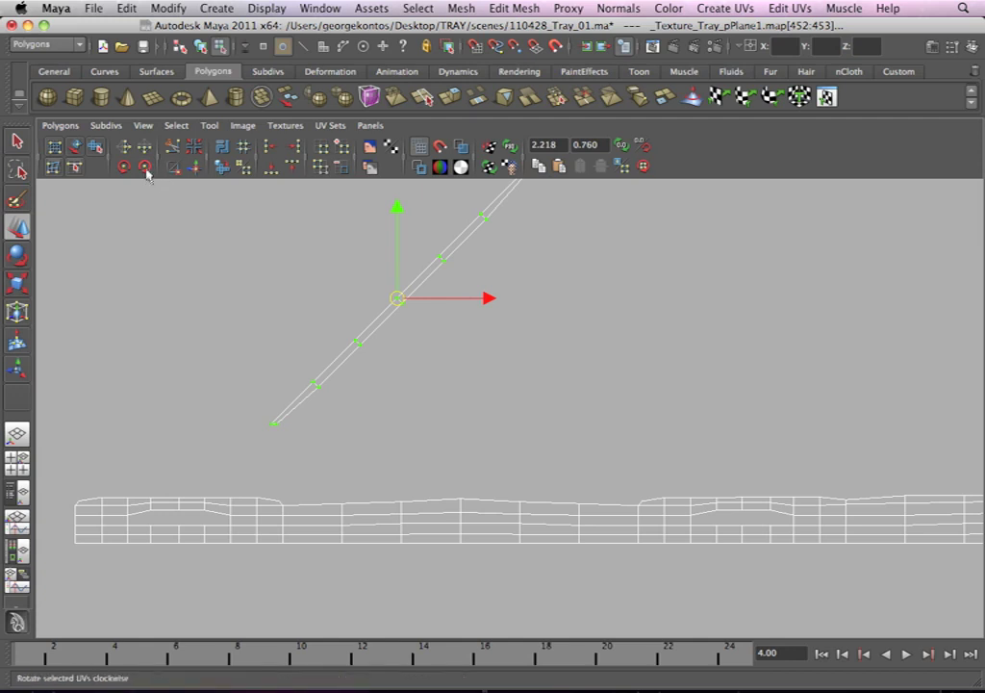
Step: Select edges along the thin horizontal rim strip to check which edges of the long wall section they match
right_drag(438, 321, 402, 302)
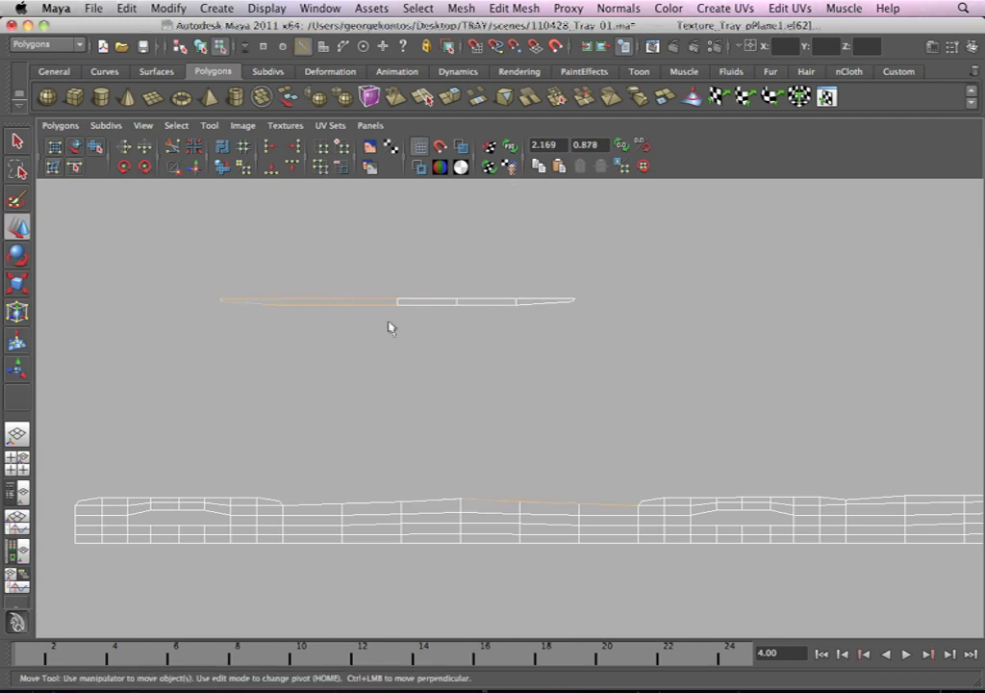
drag(474, 328, 384, 309)
drag(376, 267, 461, 303)
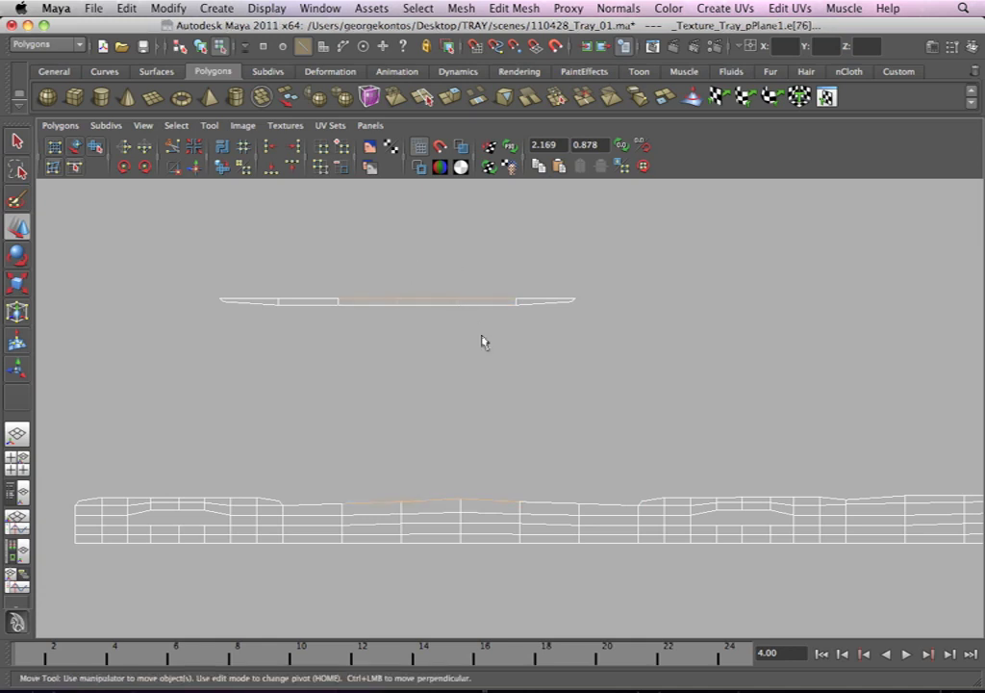
Step: Select all UVs of the thin rim strip and rotate the shell 180 degrees clockwise
alt+right_drag(491, 469, 534, 440)
alt+middle_drag(533, 440, 532, 415)
right_drag(445, 267, 471, 263)
drag(125, 214, 678, 314)
click(145, 166)
click(144, 166)
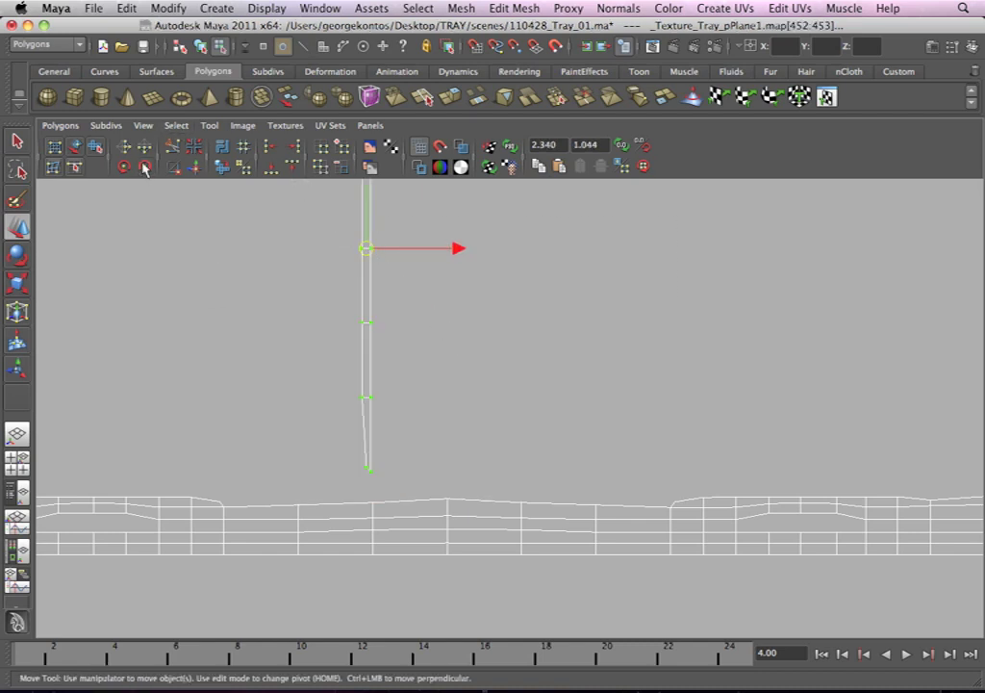
click(144, 167)
click(145, 166)
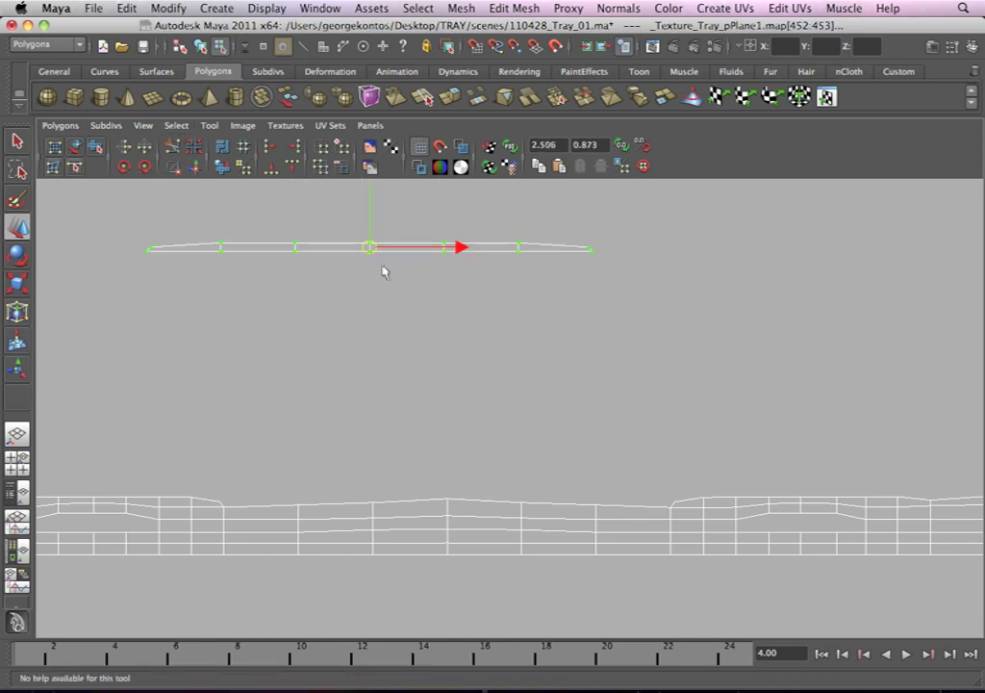
Step: Move the rim strip's UV shell directly above the matching long wall section of the joined strip
drag(368, 246, 448, 486)
alt+right_drag(461, 491, 635, 535)
alt+middle_drag(525, 478, 623, 356)
Step: Select the rim strip's lower edges and join them to the long wall section with Move and Sew UV Edges
right_click(621, 354)
right_drag(621, 360, 621, 329)
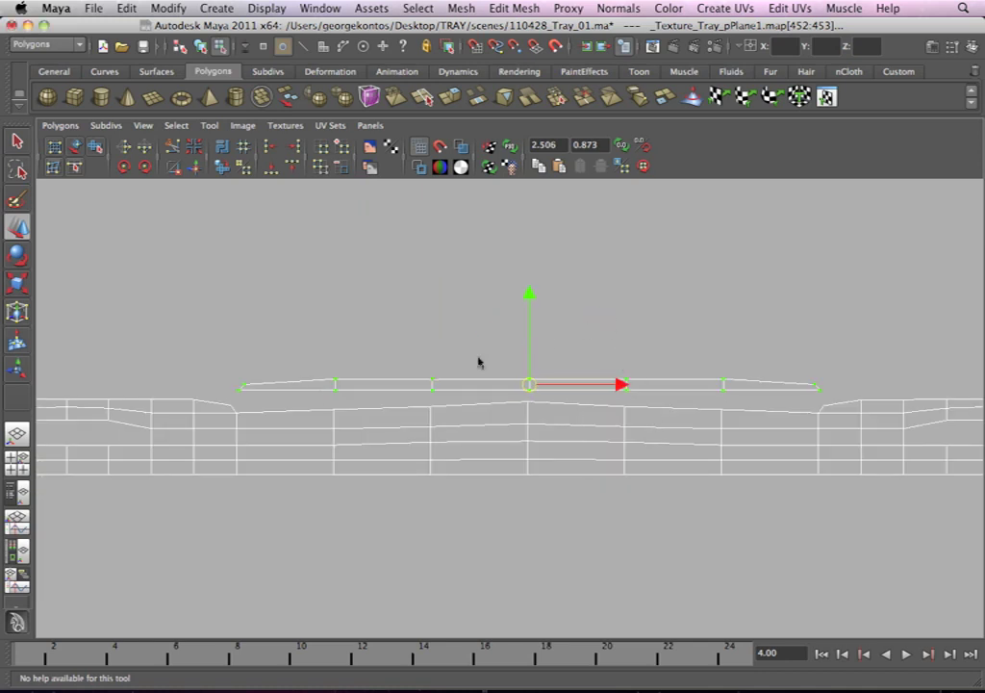
drag(305, 389, 764, 404)
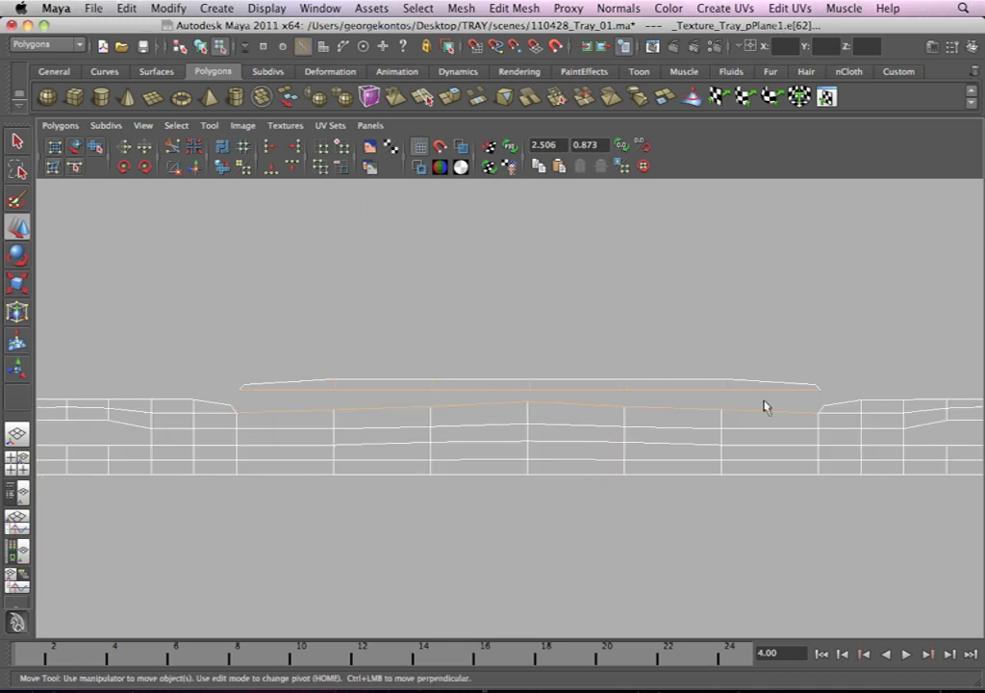
click(70, 125)
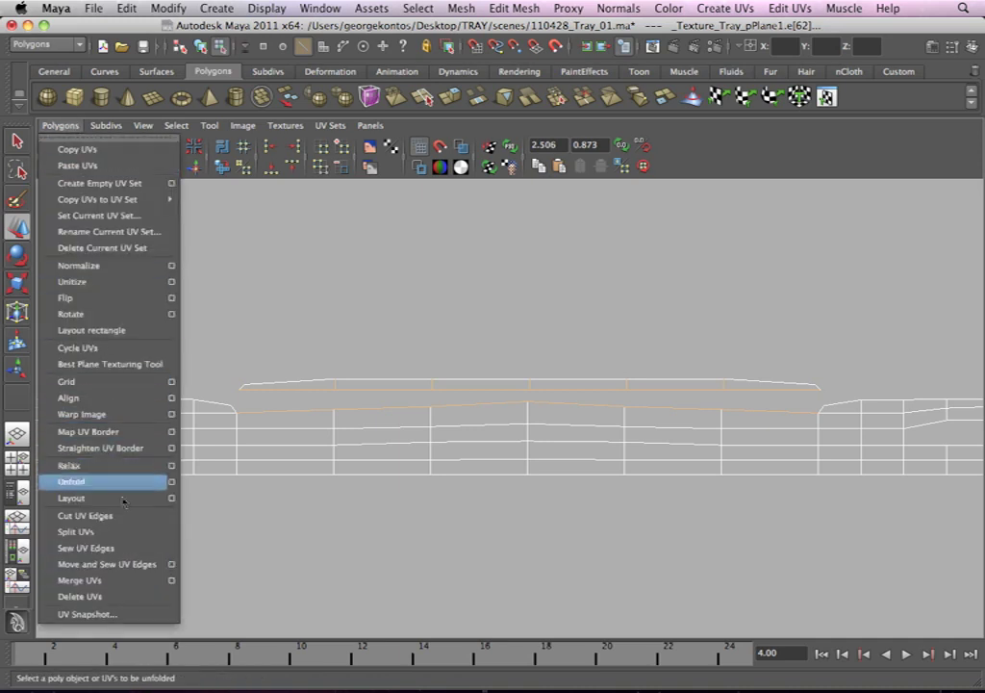
click(105, 564)
Step: Close the gap at the left end of the attached rim strip with Move and Sew UV Edges
scroll(494, 421, up, 8)
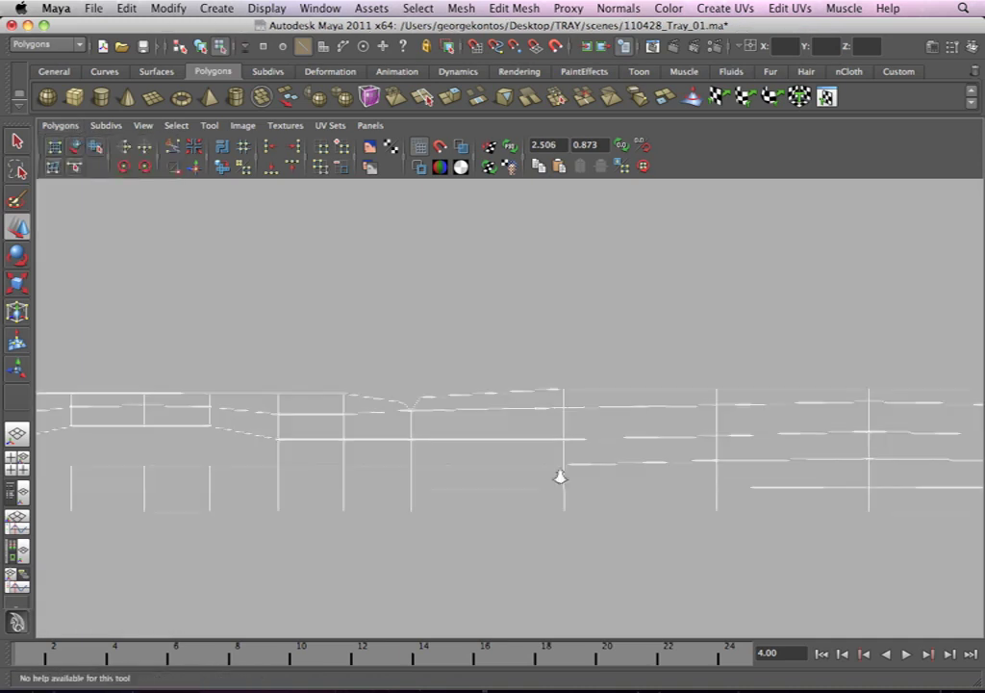
click(321, 397)
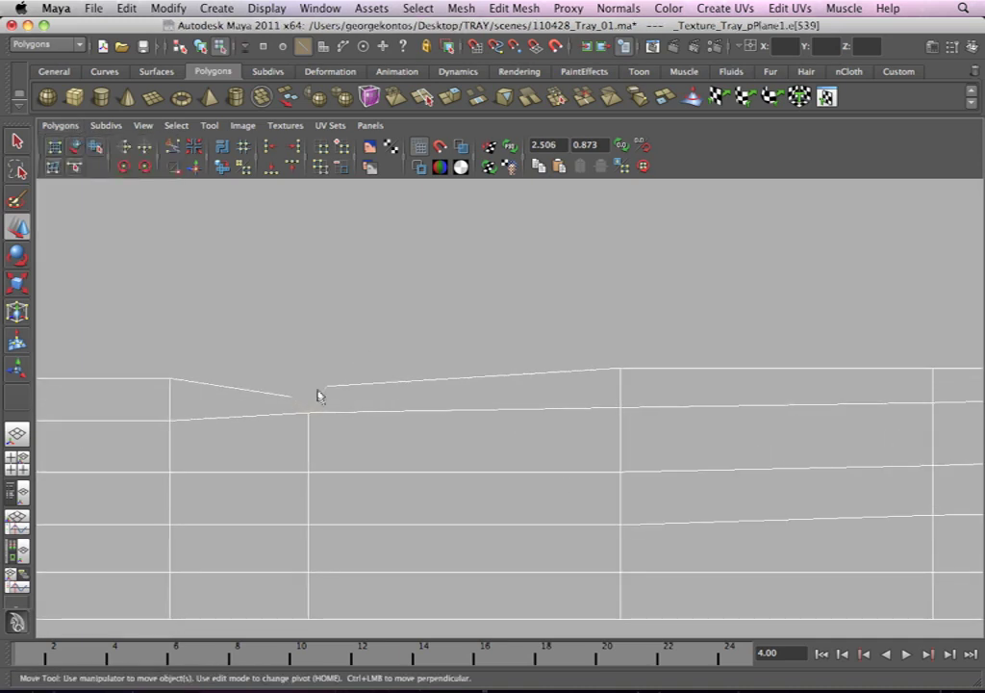
click(68, 127)
click(122, 568)
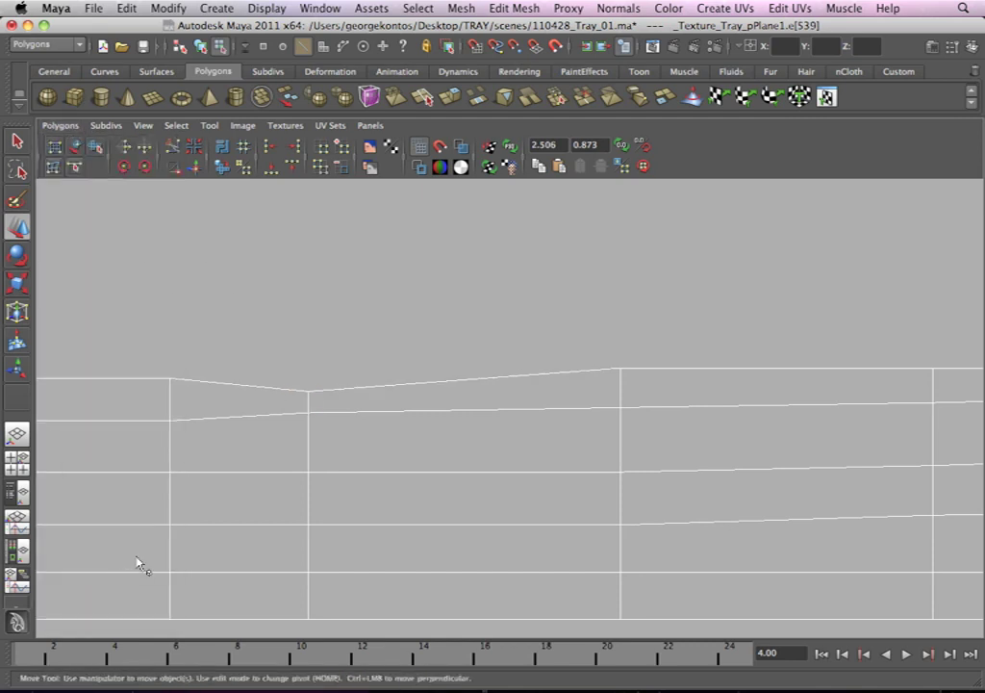
Step: Close the gap at the right end of the attached rim strip with Sew UV Edges
alt+middle_drag(539, 381, 257, 379)
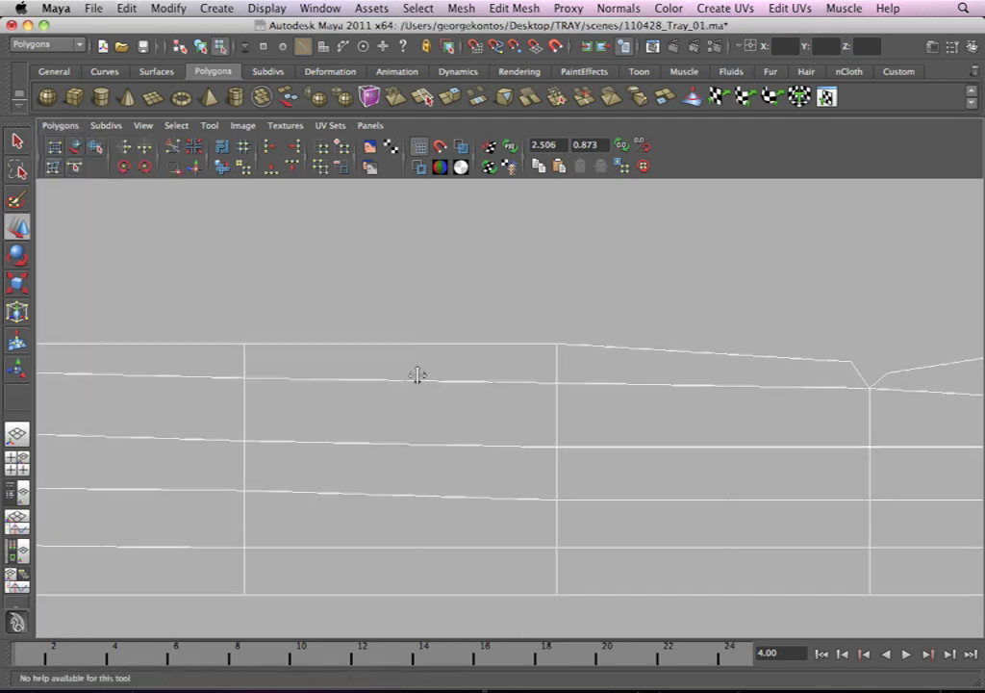
alt+middle_drag(680, 381, 528, 355)
click(700, 341)
click(61, 125)
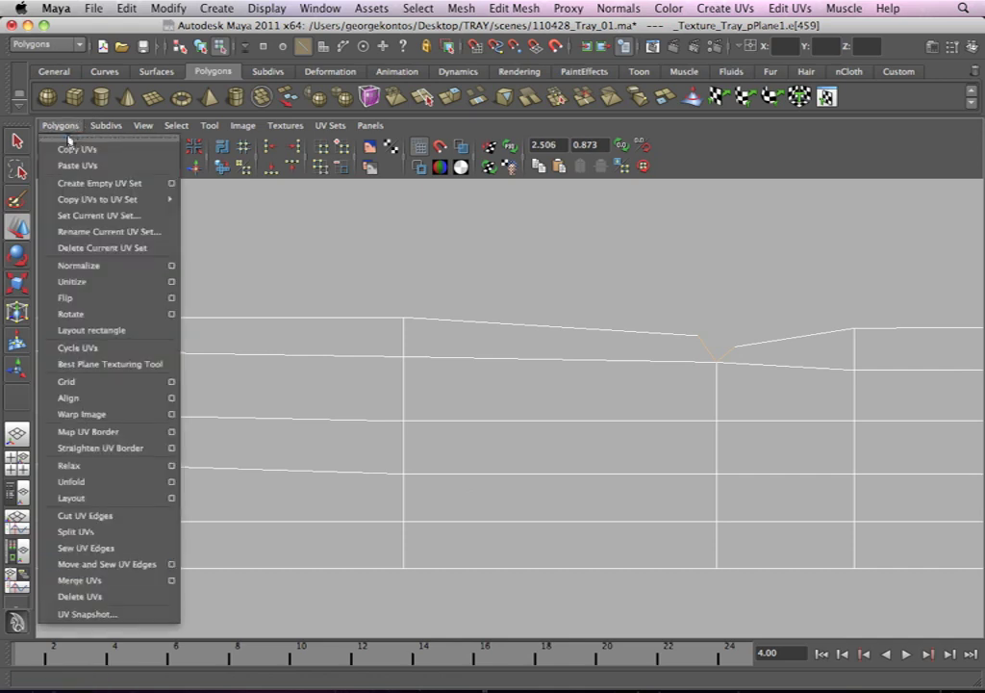
click(135, 548)
Step: Examine the full length of the sewn wall strip and the remaining UV shells around the texture space
alt+right_drag(498, 340, 310, 297)
alt+middle_drag(549, 369, 332, 349)
alt+right_drag(450, 303, 313, 280)
alt+middle_drag(332, 327, 605, 354)
alt+right_drag(481, 327, 298, 308)
alt+middle_drag(622, 386, 508, 361)
alt+right_drag(508, 355, 345, 302)
alt+middle_drag(325, 357, 543, 364)
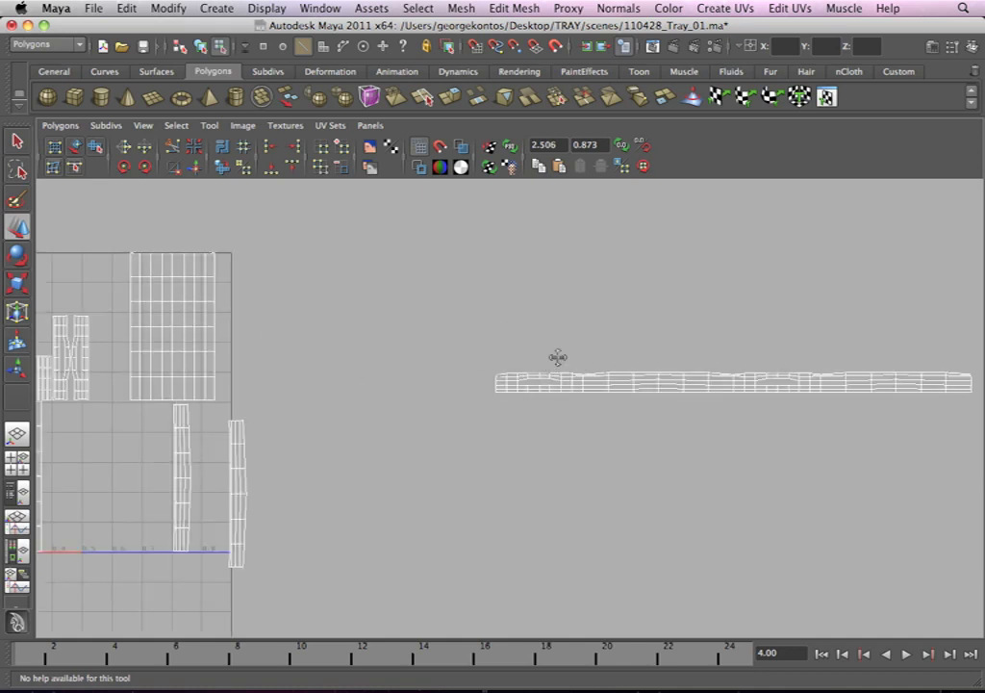
alt+right_drag(544, 364, 431, 308)
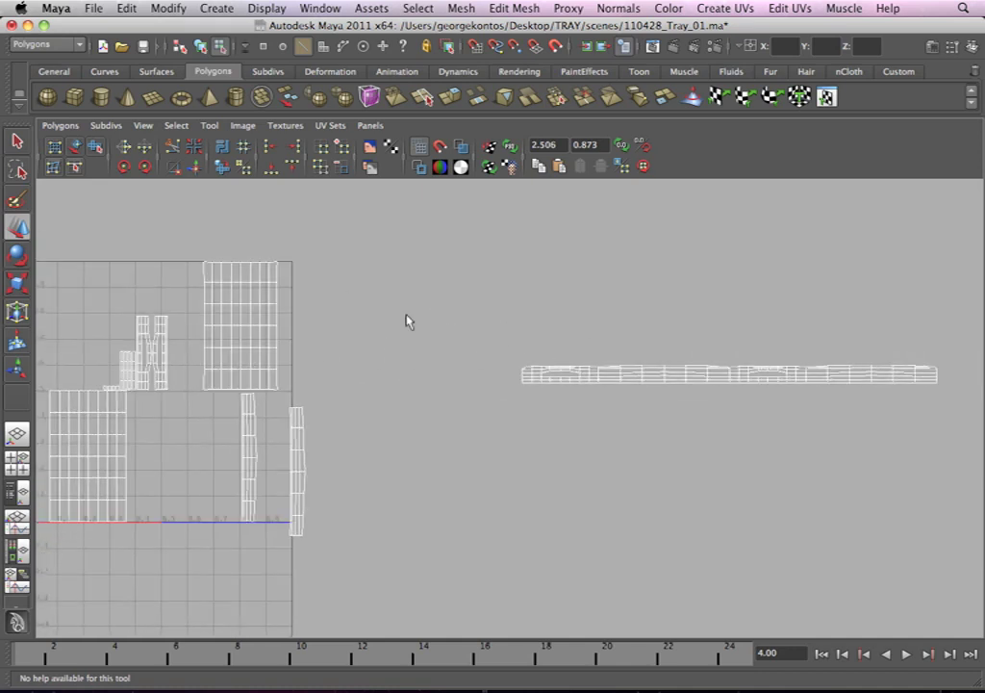
alt+right_drag(491, 356, 413, 345)
alt+middle_drag(413, 345, 392, 361)
Step: Bring the 3D view back beside the UV layout and save the scene
key(space)
alt+drag(645, 326, 595, 299)
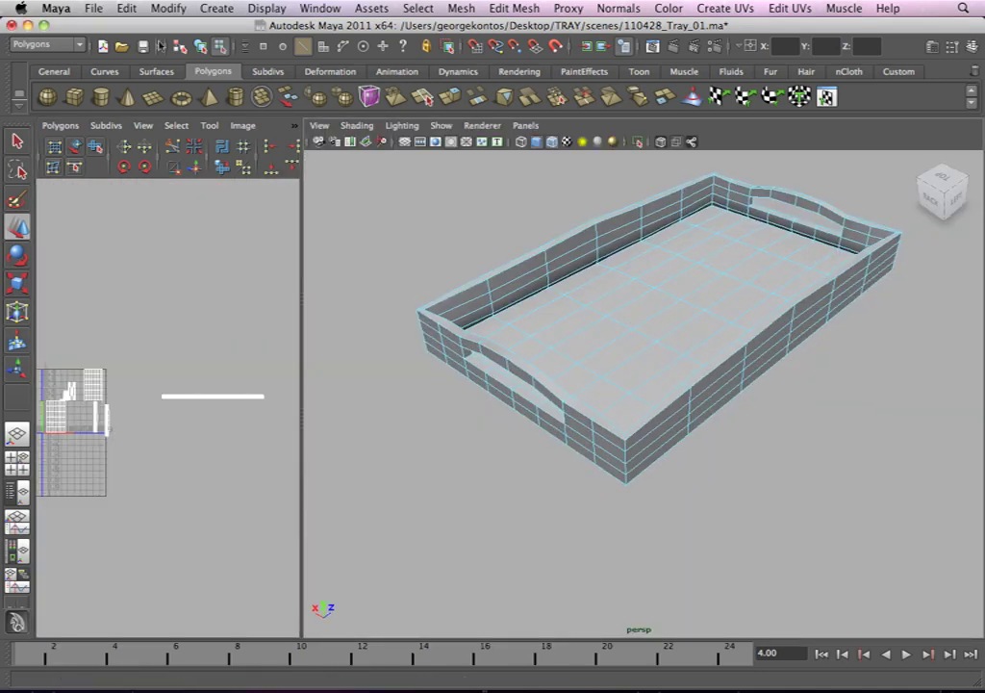
click(142, 45)
Step: Select a UV on the inner face of the tray's long side wall in the 3D view
alt+middle_drag(580, 315, 597, 331)
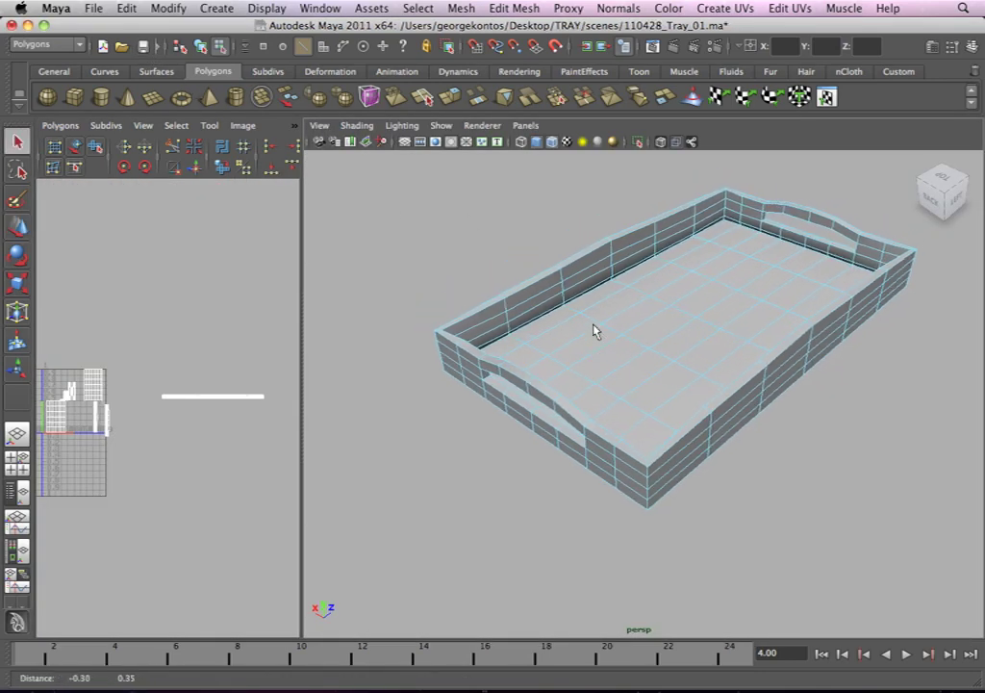
alt+right_drag(598, 332, 697, 380)
alt+drag(698, 386, 816, 385)
alt+middle_drag(801, 356, 695, 402)
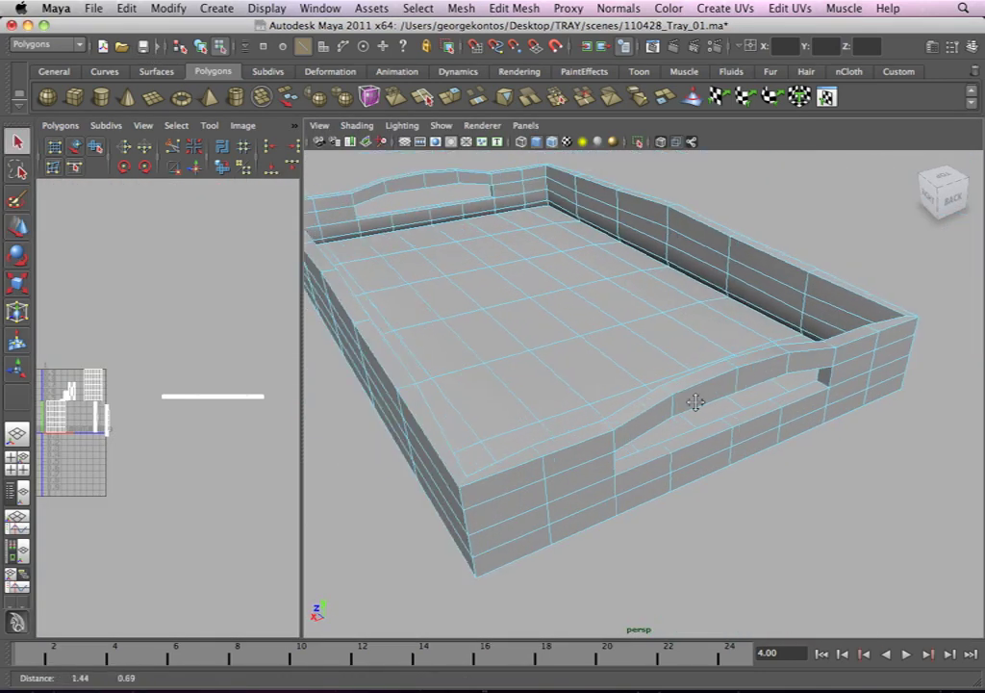
right_drag(695, 241, 688, 277)
click(664, 228)
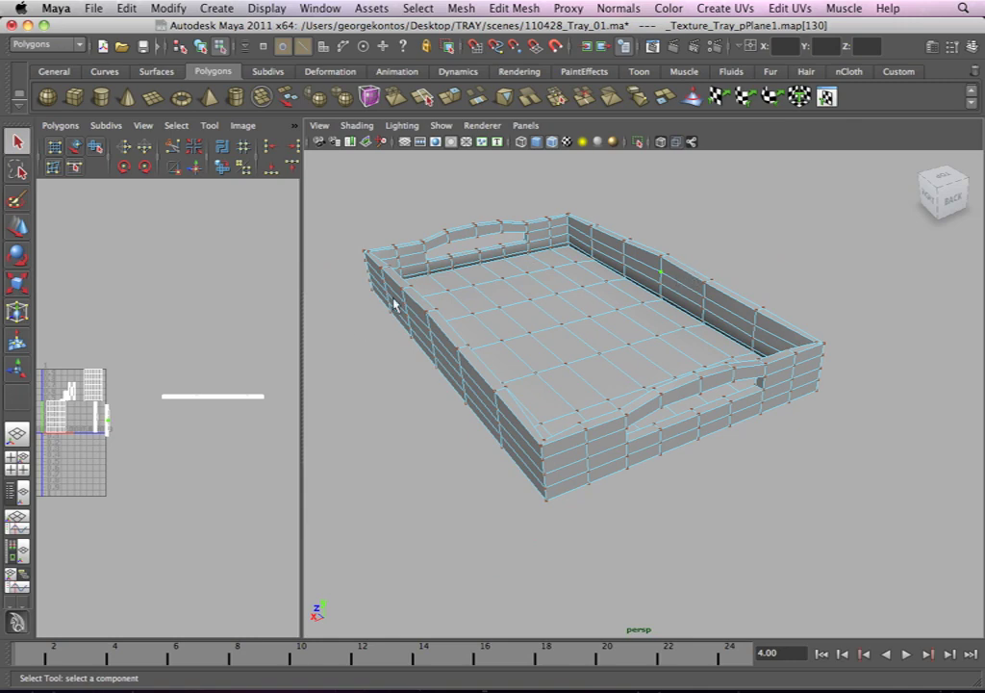
Step: Expand the selected UV to its whole shell and move that shell out of the texture square toward the wall strip
key(space)
alt+middle_drag(378, 359, 567, 397)
alt+right_drag(568, 397, 631, 471)
alt+middle_drag(486, 352, 537, 225)
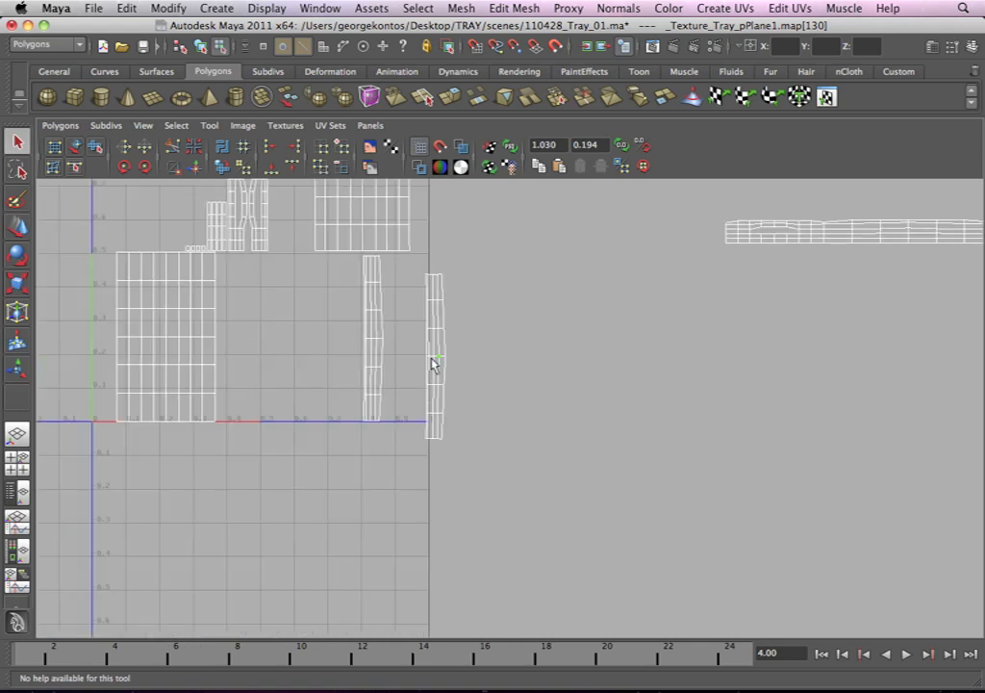
mouse_move(436, 359)
ctrl+right_down()
mouse_move(445, 350)
mouse_move(443, 358)
ctrl+right_up()
key(w)
drag(438, 358, 649, 306)
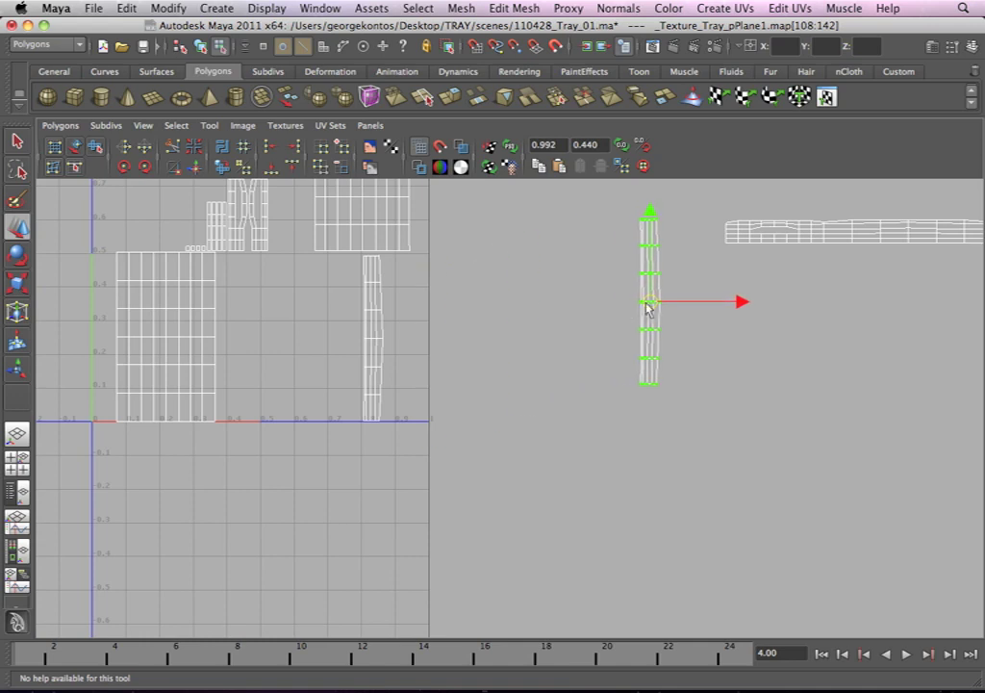
Step: Move the inner wall shell beneath the joined wall strip and check its selected UVs on the 3D tray
key(space)
drag(581, 331, 846, 392)
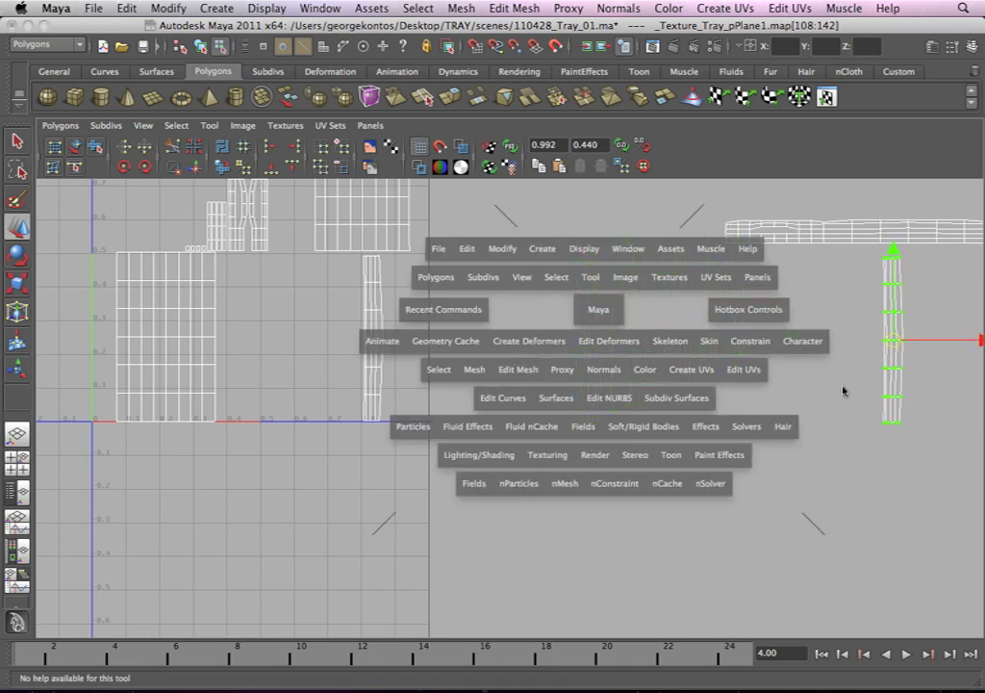
key(space)
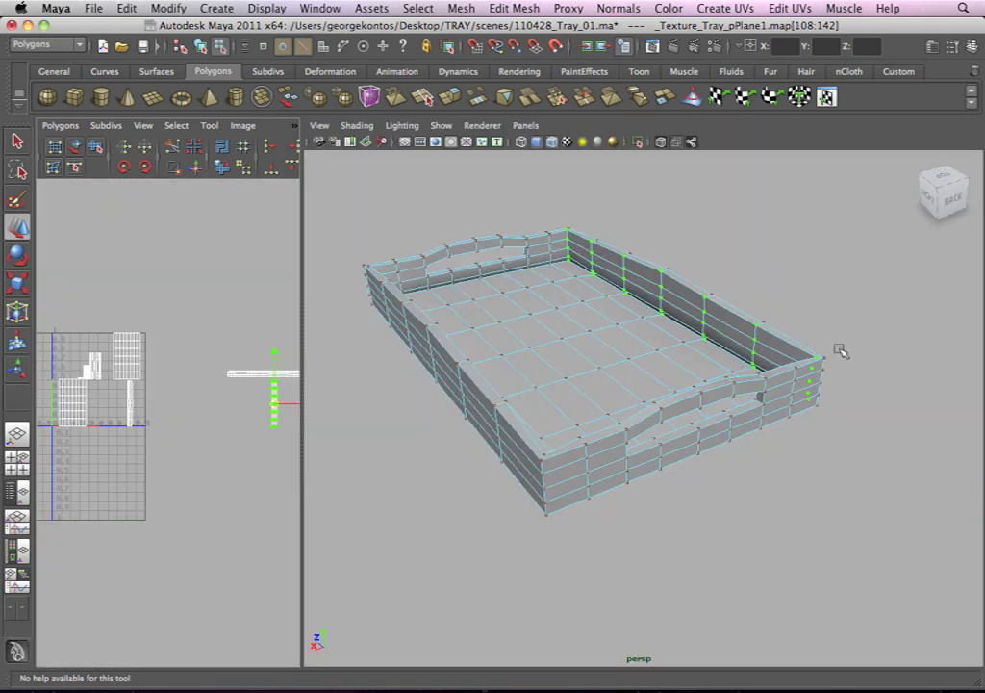
key(space)
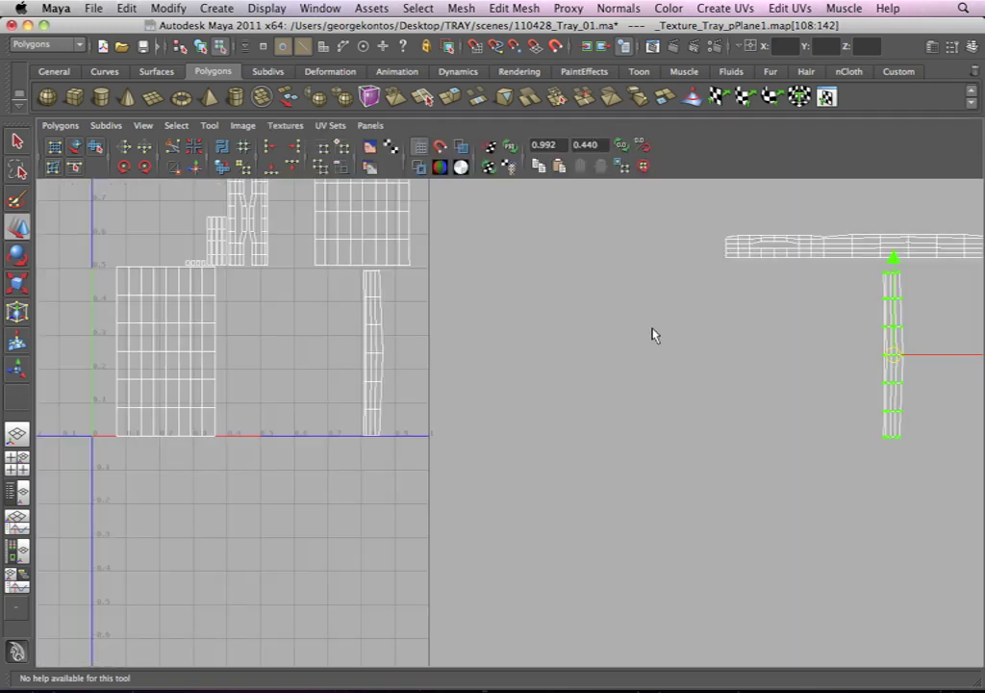
Step: Move the inner wall shell above the joined wall strip and rotate it 90 degrees counterclockwise
alt+middle_drag(653, 334, 378, 381)
drag(527, 382, 530, 250)
alt+middle_drag(424, 457, 351, 630)
alt+right_drag(625, 443, 925, 528)
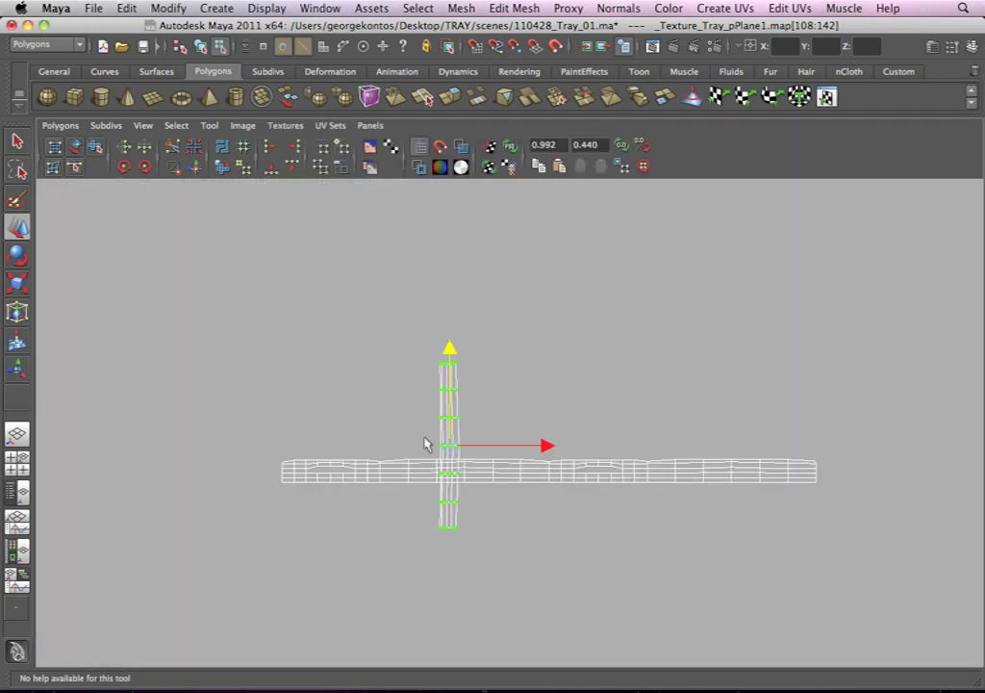
drag(417, 464, 451, 310)
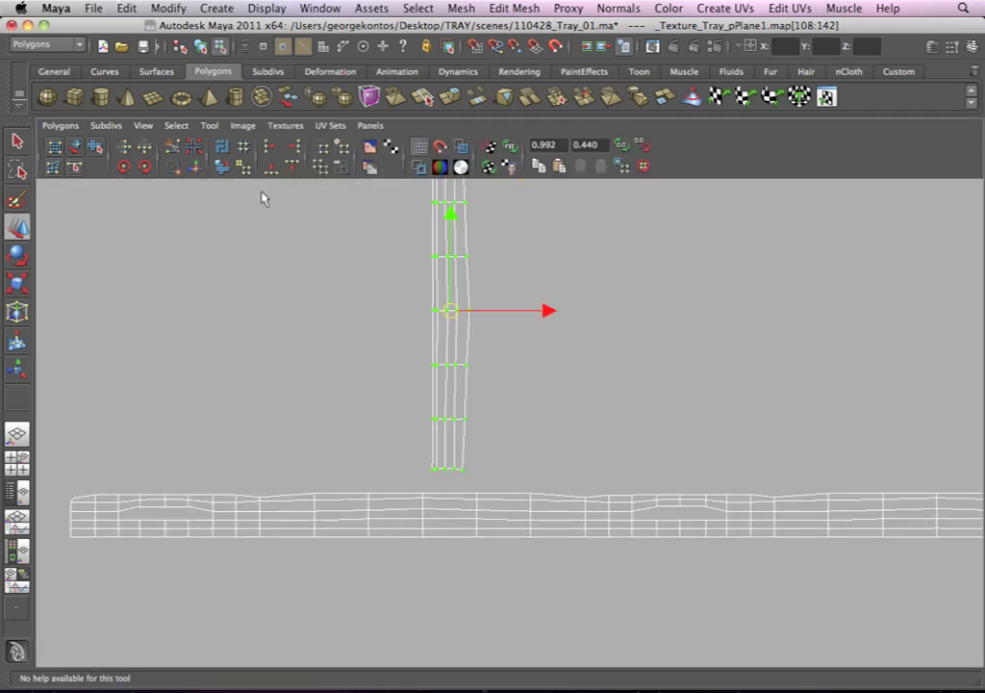
click(124, 168)
click(125, 167)
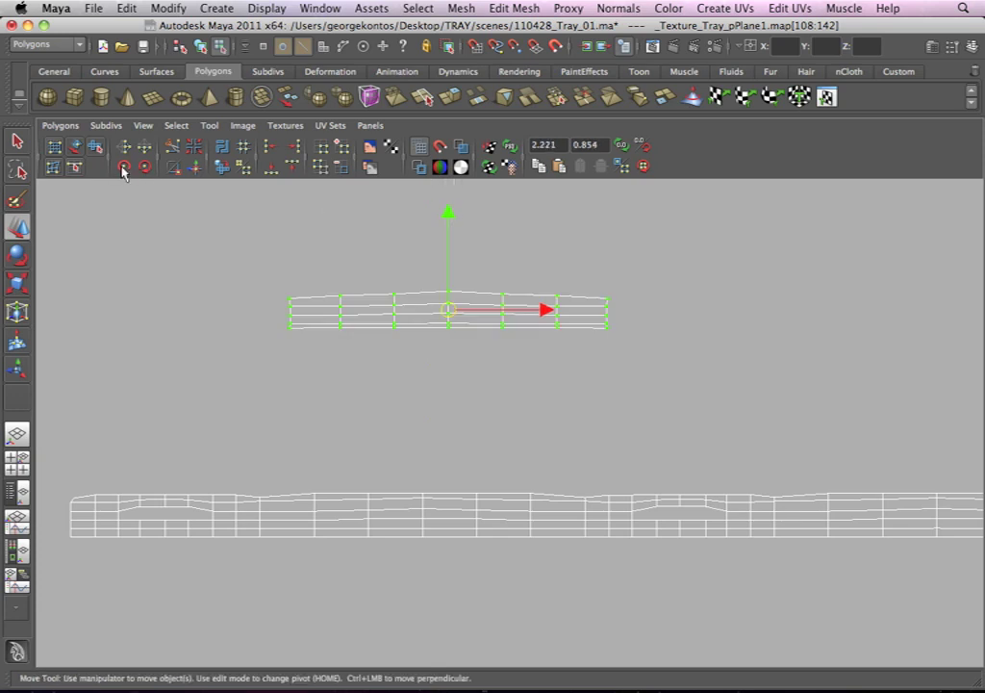
Step: Select the inner wall shell's upper edges to check which edges of the joined strip they match
right_drag(509, 290, 515, 261)
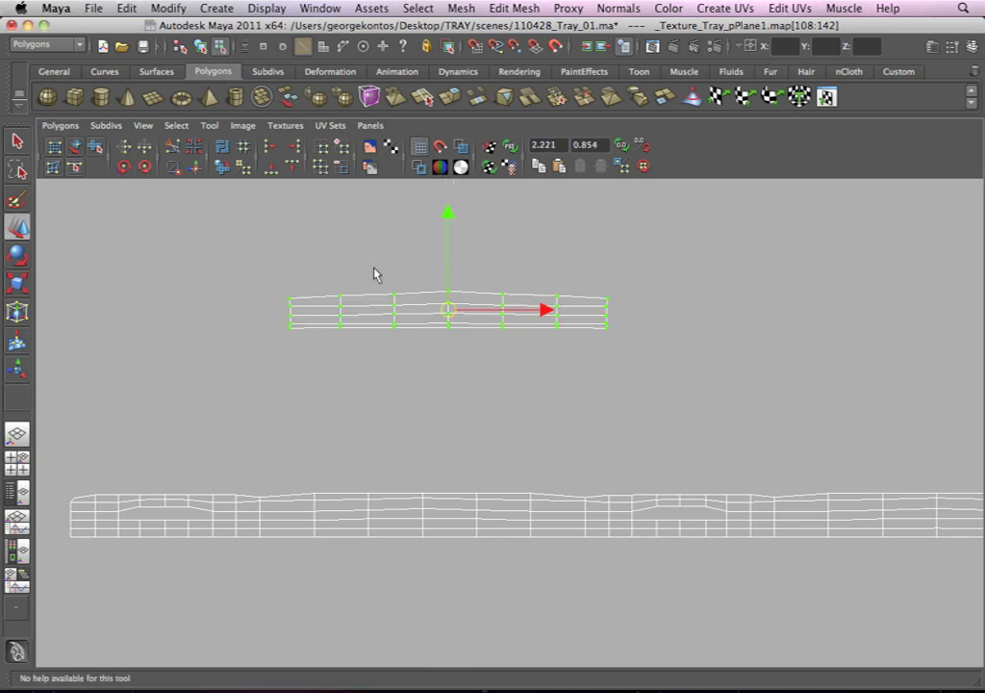
click(443, 306)
drag(282, 248, 588, 301)
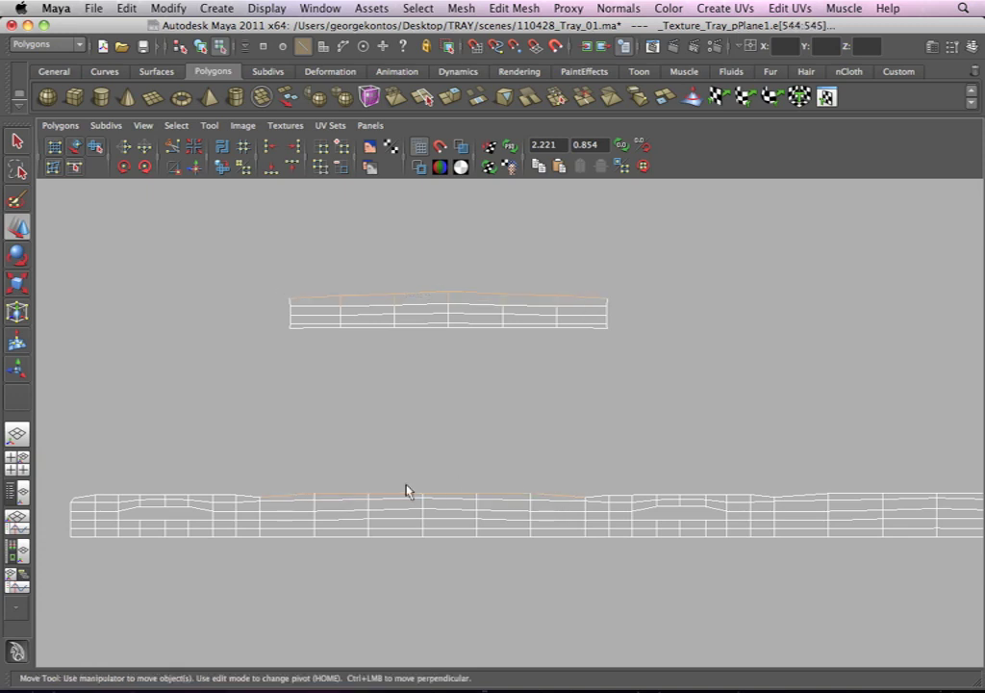
Step: Select all UVs of the inner wall shell and rotate it 180 degrees clockwise
right_drag(454, 317, 510, 298)
drag(235, 262, 730, 390)
click(145, 167)
click(145, 167)
click(146, 168)
click(146, 167)
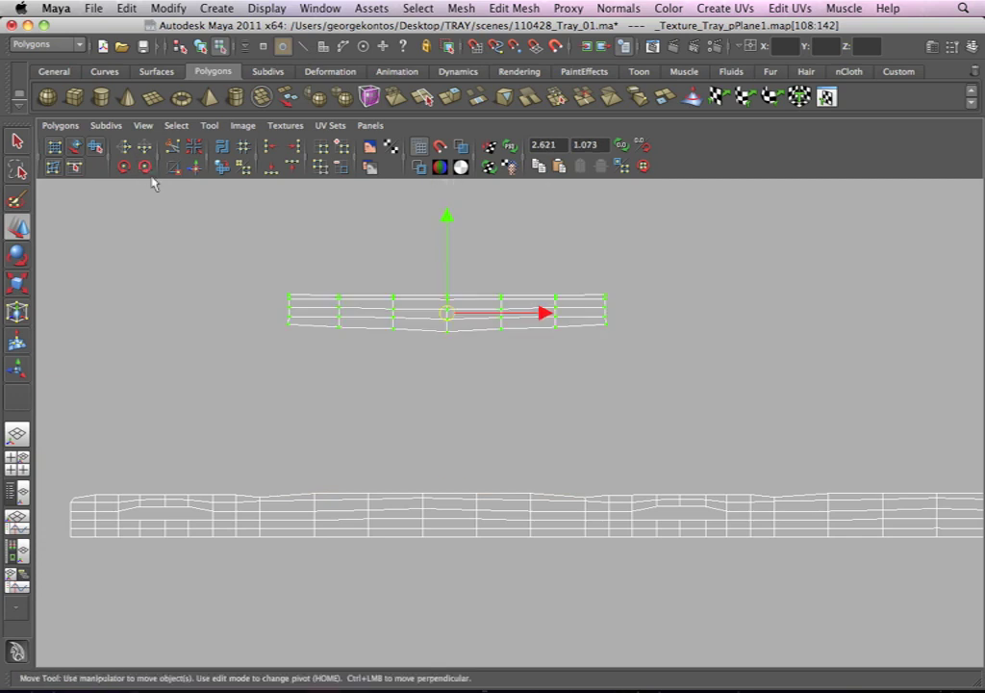
Step: Place the inner wall shell just above the matching long wall section of the joined strip
middle_drag(431, 332, 427, 462)
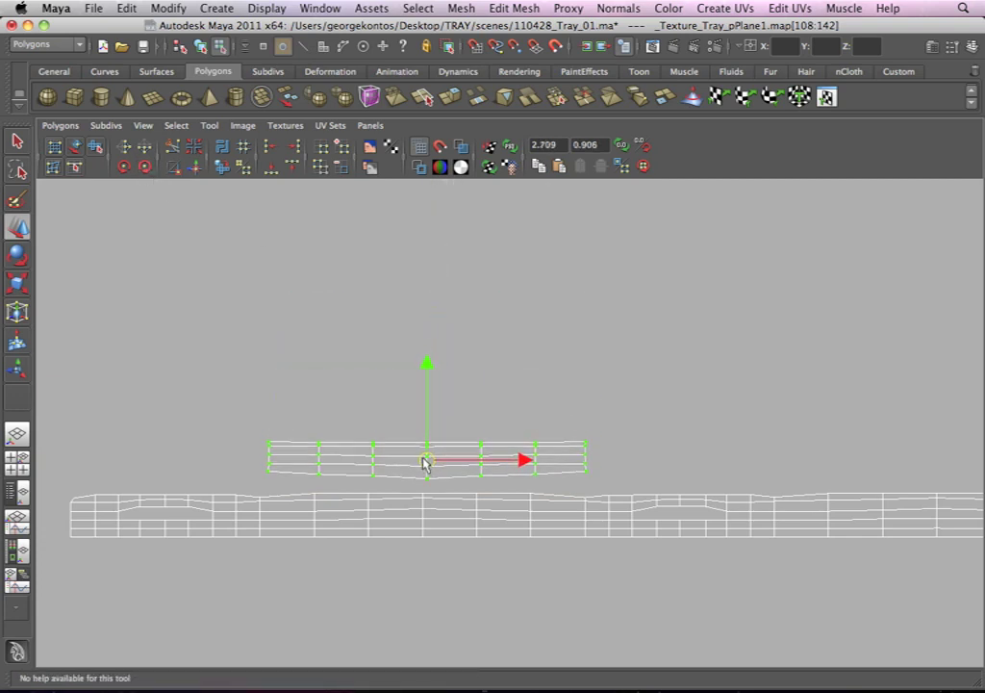
scroll(546, 443, up, 2)
alt+middle_drag(392, 566, 549, 433)
alt+right_drag(549, 433, 642, 464)
drag(555, 322, 543, 328)
Step: Select the inner wall shell's lower edges and attach them to the rim with Move and Sew UV Edges
right_drag(431, 358, 433, 325)
drag(267, 354, 317, 368)
shift+drag(370, 354, 394, 369)
shift+drag(483, 359, 502, 372)
shift+drag(594, 359, 615, 375)
shift+drag(716, 356, 732, 371)
shift+drag(829, 349, 852, 368)
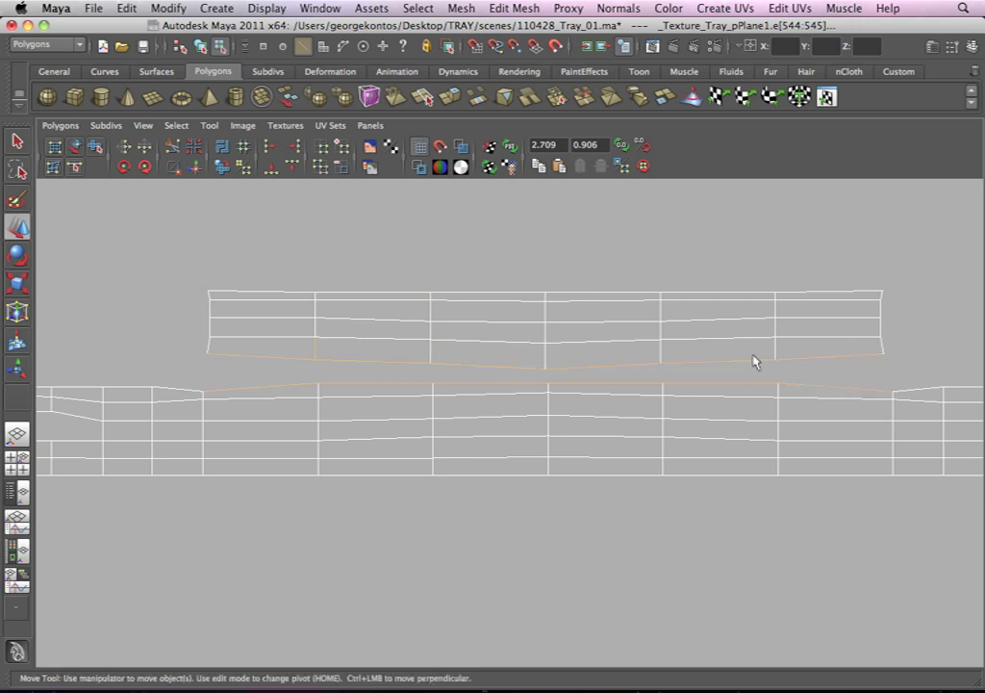
click(60, 125)
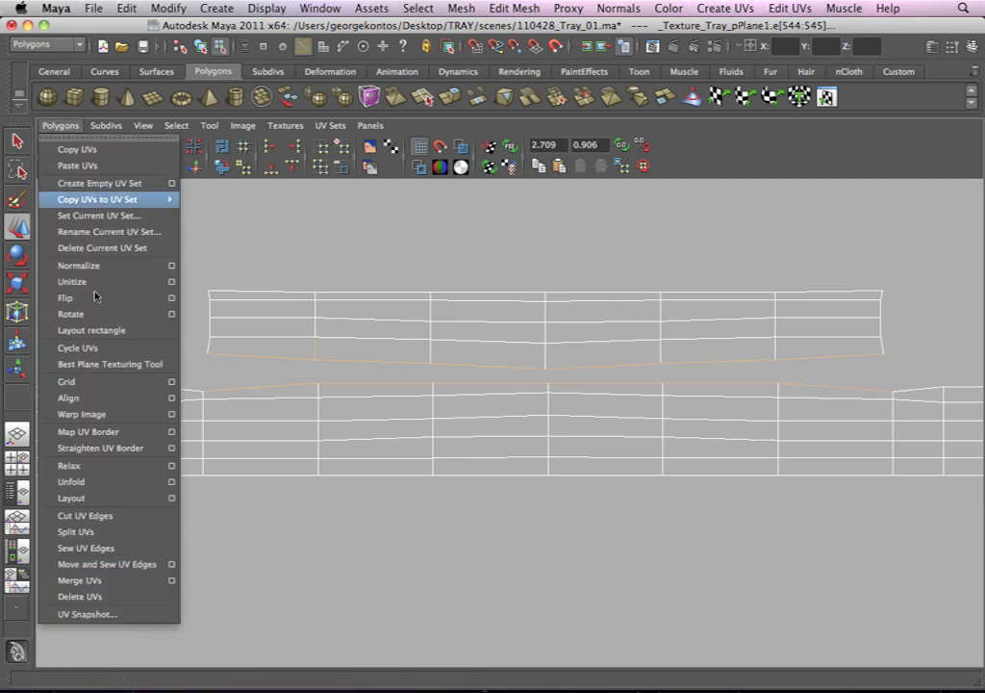
click(115, 564)
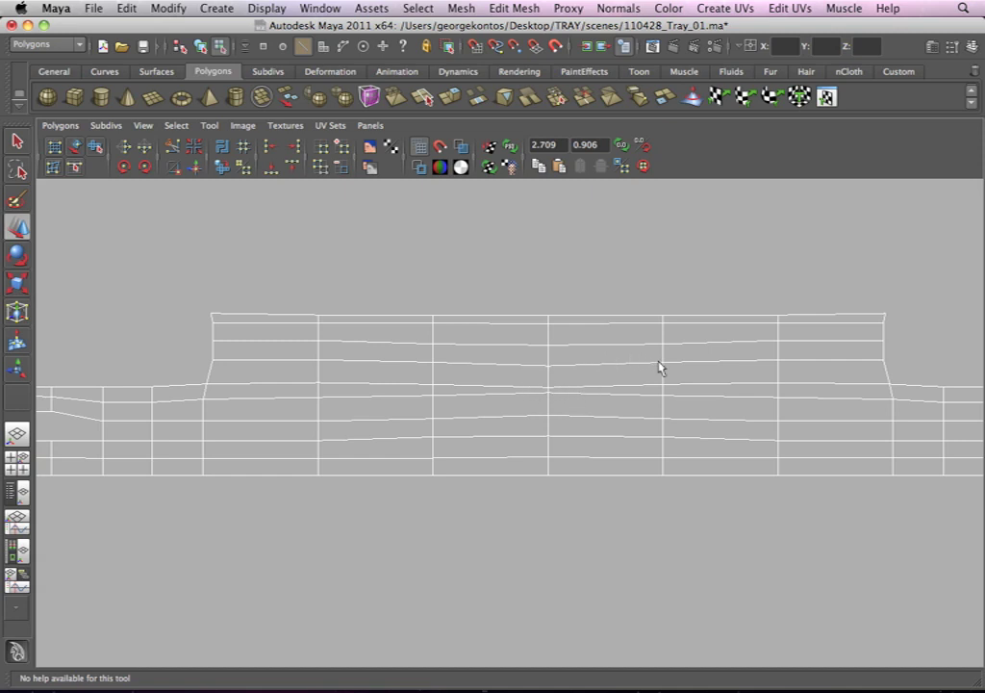
Step: Examine the extended UV strip and the tray's inner walls in the 3D view
alt+right_drag(594, 319, 339, 277)
alt+middle_drag(500, 346, 308, 341)
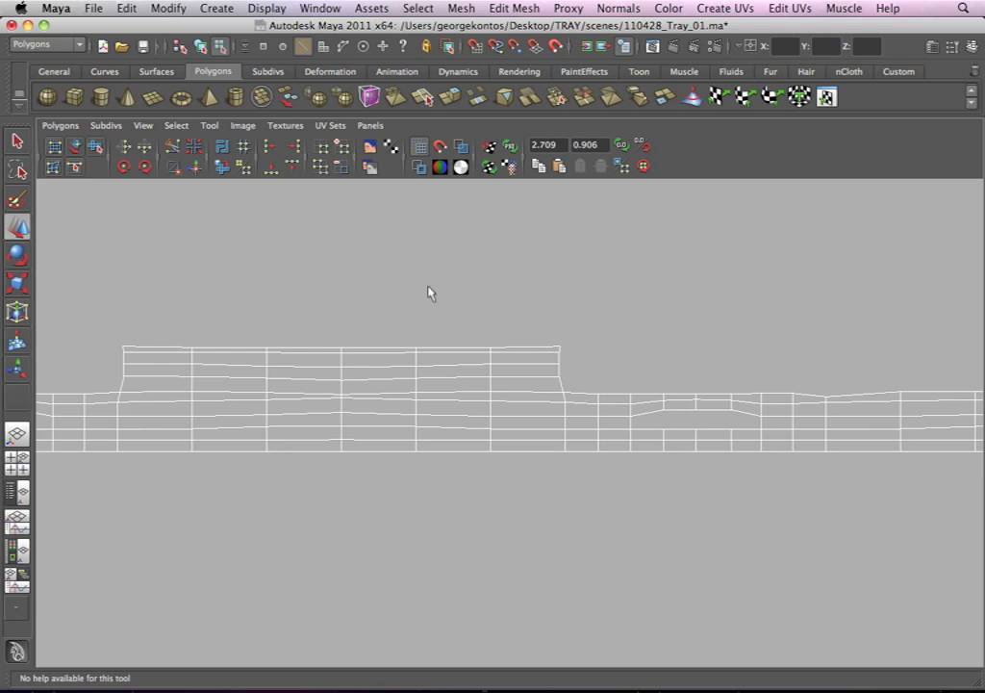
key(space)
alt+drag(670, 347, 567, 348)
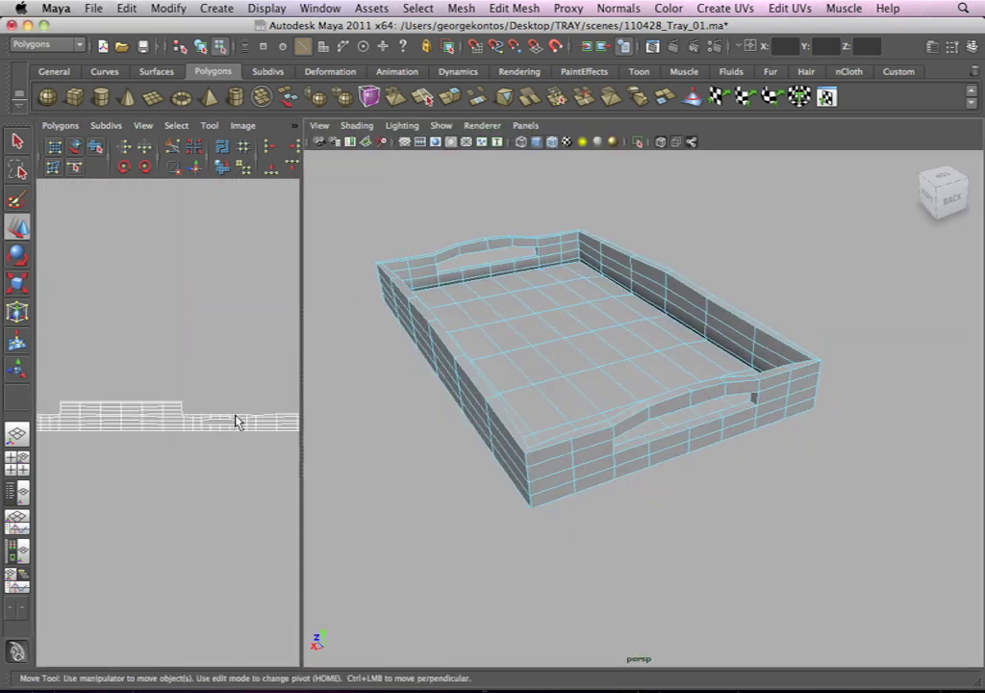
Step: Examine the joined UV strip, the remaining unplaced shells, and the tray's inner walls and rim up close
alt+drag(424, 344, 352, 358)
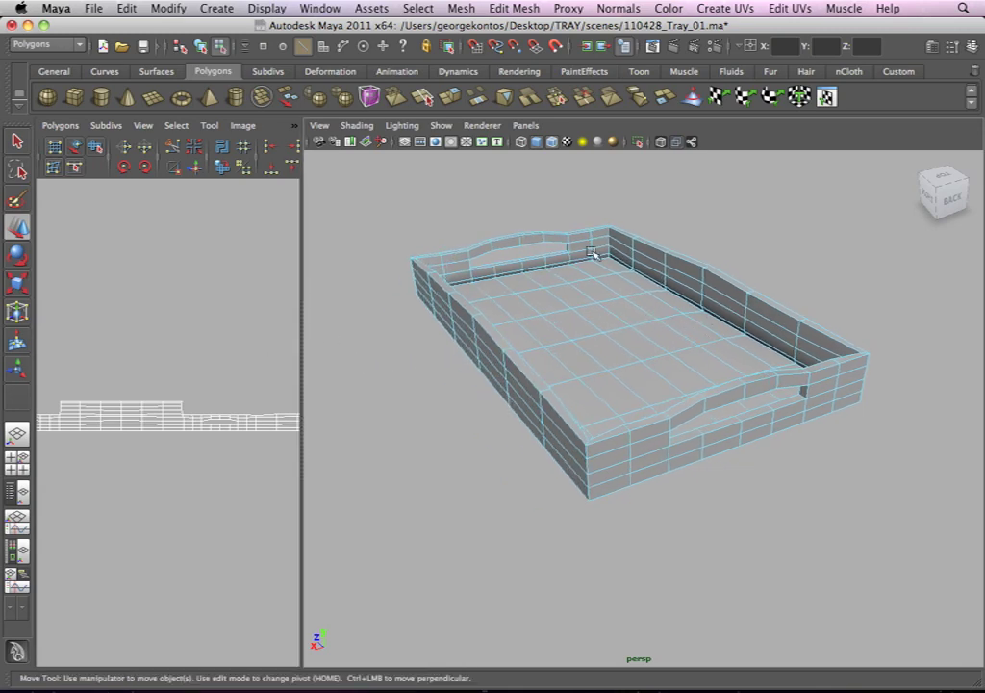
key(space)
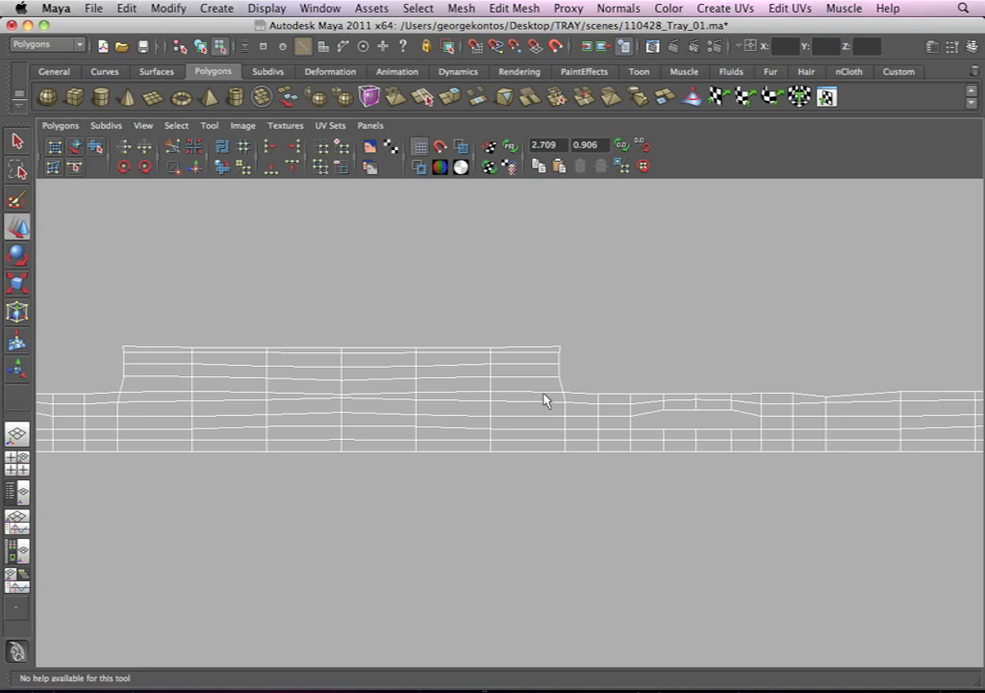
alt+middle_drag(546, 399, 613, 412)
alt+right_drag(597, 410, 242, 306)
alt+middle_drag(382, 408, 459, 412)
alt+right_drag(457, 405, 238, 341)
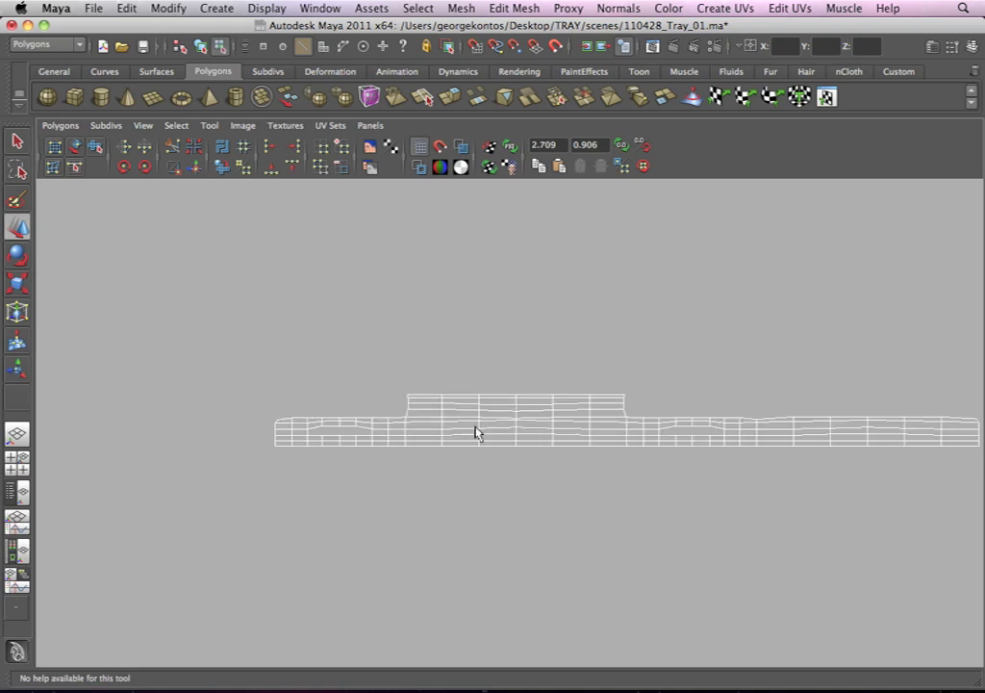
alt+middle_drag(646, 409, 447, 371)
alt+right_drag(446, 372, 344, 336)
alt+middle_drag(427, 397, 438, 388)
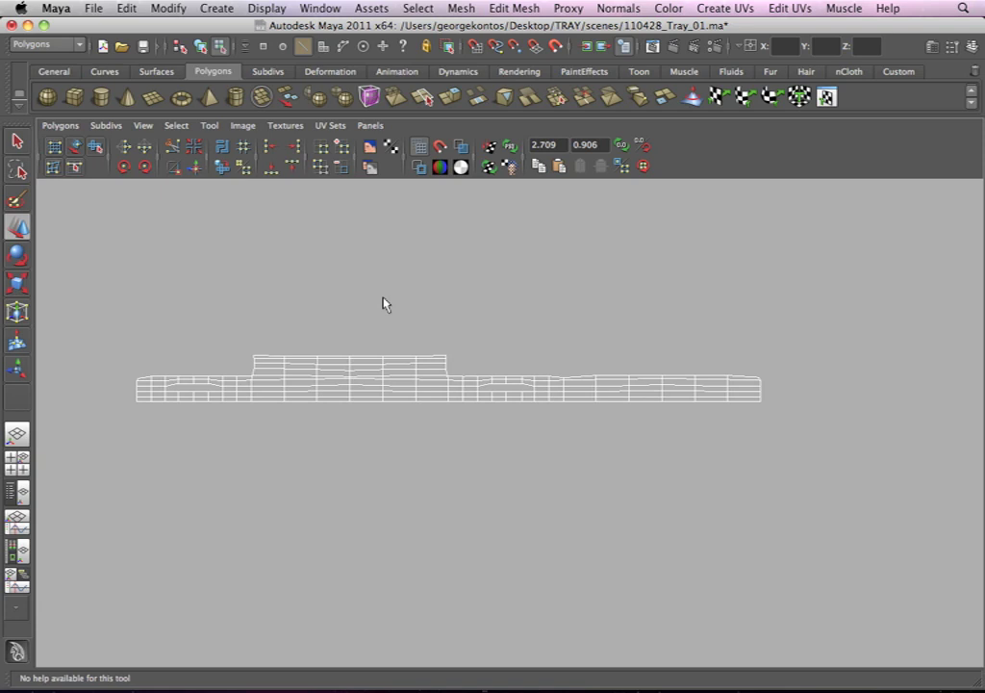
alt+right_drag(413, 327, 242, 313)
alt+middle_drag(350, 368, 574, 369)
alt+right_drag(412, 313, 319, 310)
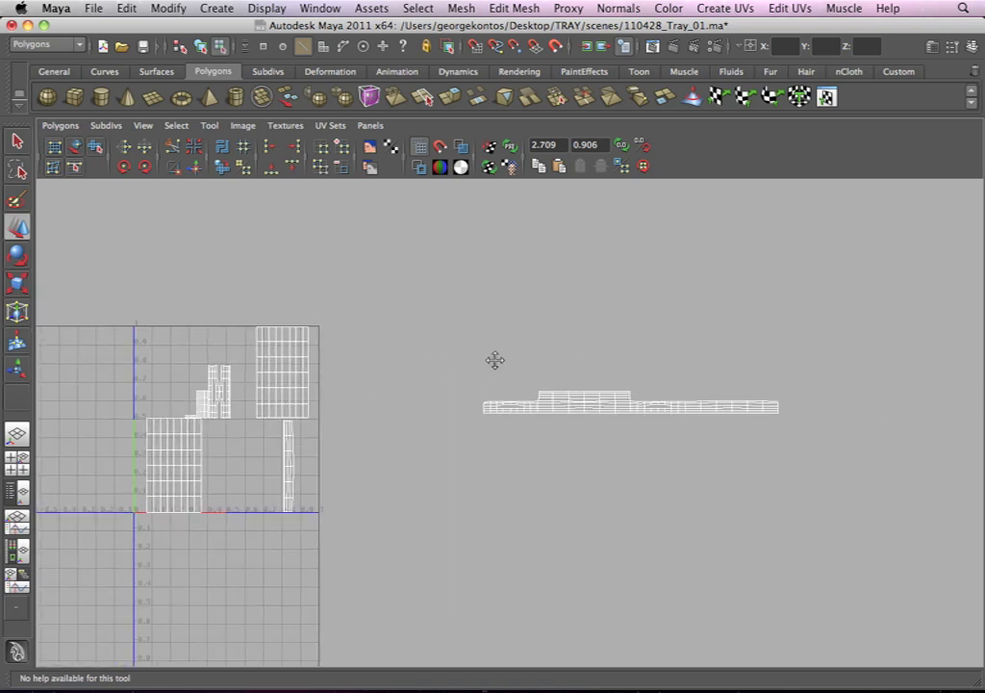
alt+middle_drag(486, 363, 621, 339)
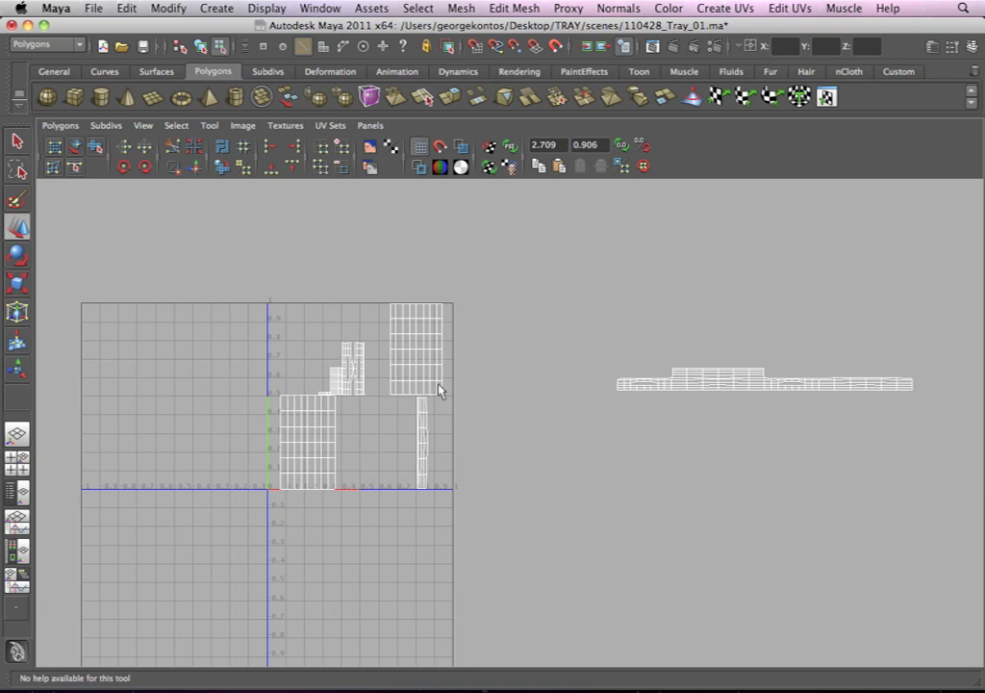
alt+right_drag(449, 380, 409, 366)
key(space)
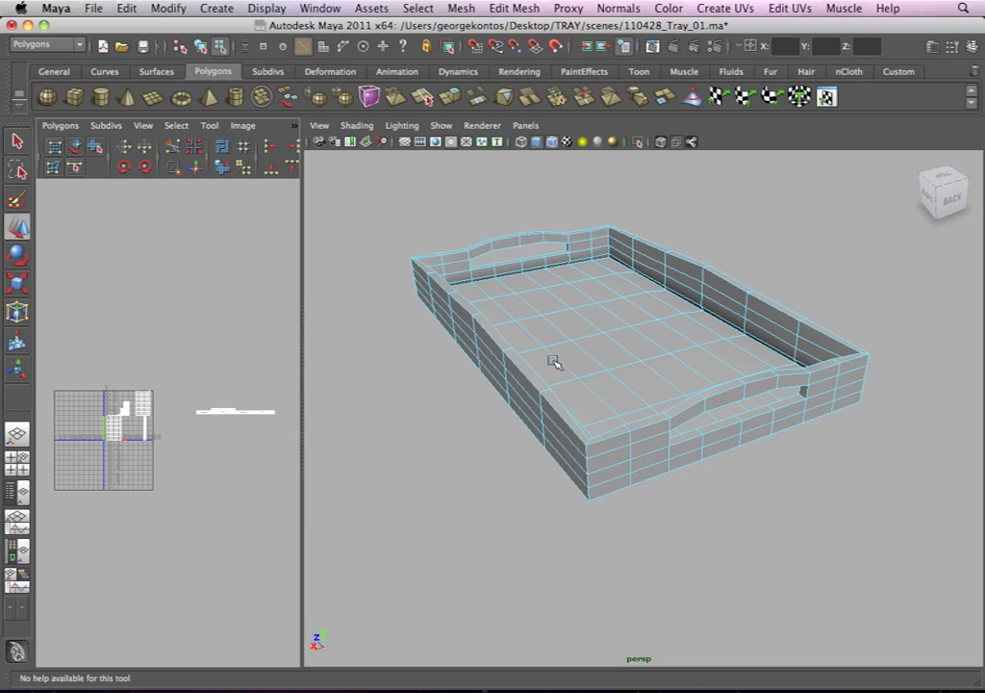
alt+middle_drag(558, 357, 563, 357)
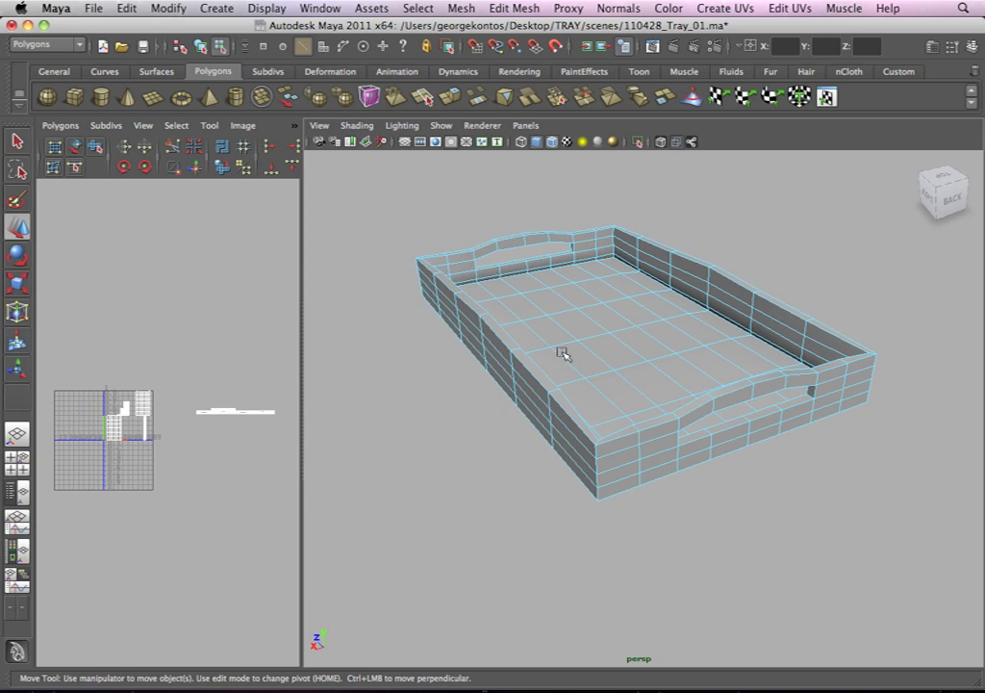
mouse_move(563, 339)
alt+mouse_down()
mouse_move(540, 332)
mouse_move(572, 358)
alt+mouse_up()
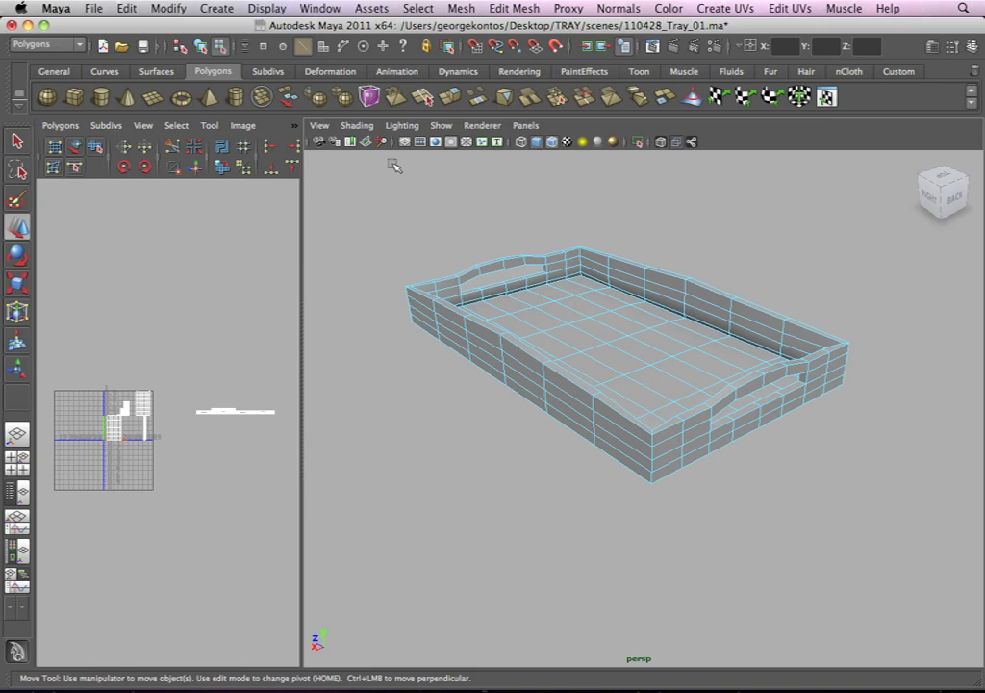
alt+right_drag(448, 279, 594, 319)
alt+middle_drag(594, 318, 707, 337)
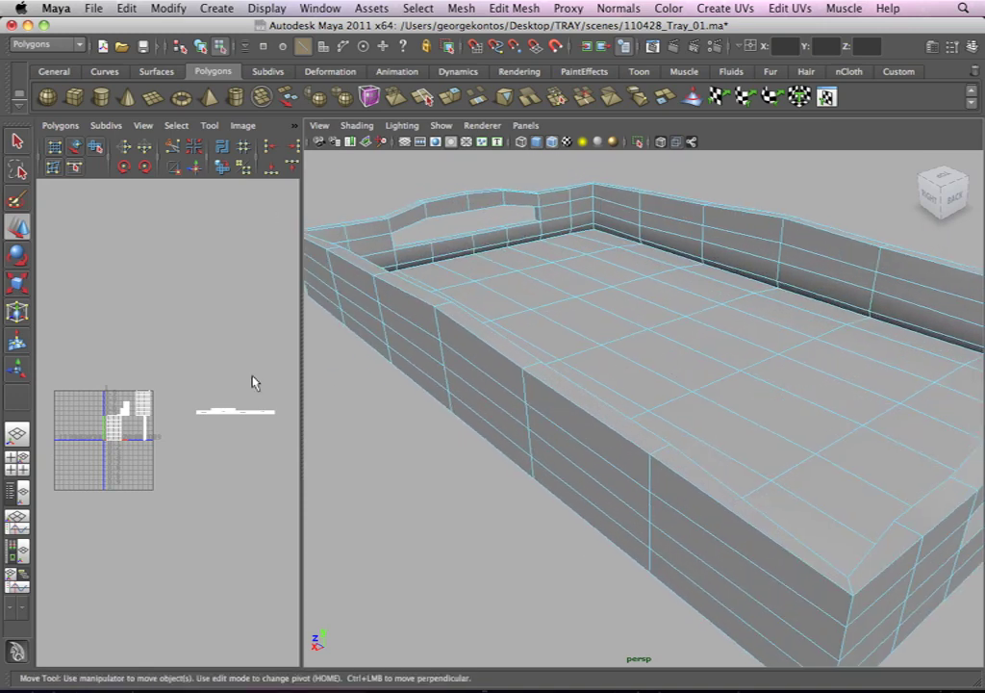
Step: Select all UVs of the remaining long inner wall shell and move it out of the 0–1 space, above the joined strip
key(space)
alt+middle_drag(279, 387, 305, 434)
alt+right_drag(305, 434, 516, 459)
alt+middle_drag(466, 427, 431, 389)
alt+right_drag(431, 390, 502, 435)
right_drag(376, 437, 426, 439)
click(361, 455)
alt+middle_drag(356, 488, 327, 440)
ctrl+right_drag(310, 424, 339, 400)
drag(317, 446, 681, 282)
alt+middle_drag(553, 335, 224, 512)
alt+right_drag(224, 512, 368, 449)
drag(325, 469, 658, 374)
alt+right_drag(500, 365, 562, 385)
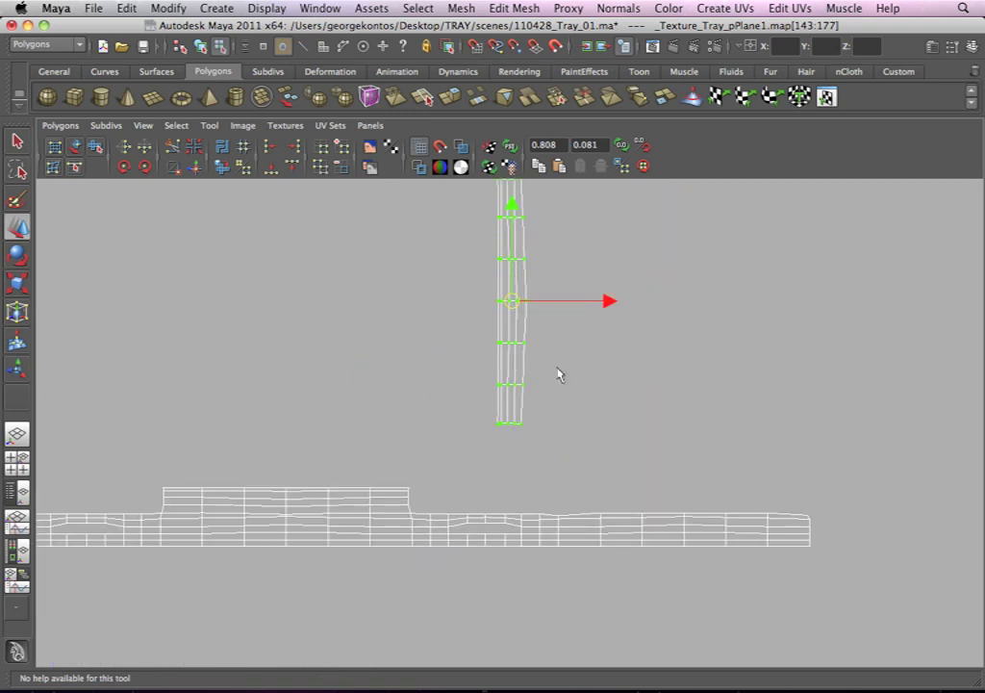
Step: Rotate the long inner wall shell 90 degrees clockwise so it lies horizontally
alt+middle_drag(563, 385, 511, 293)
click(144, 166)
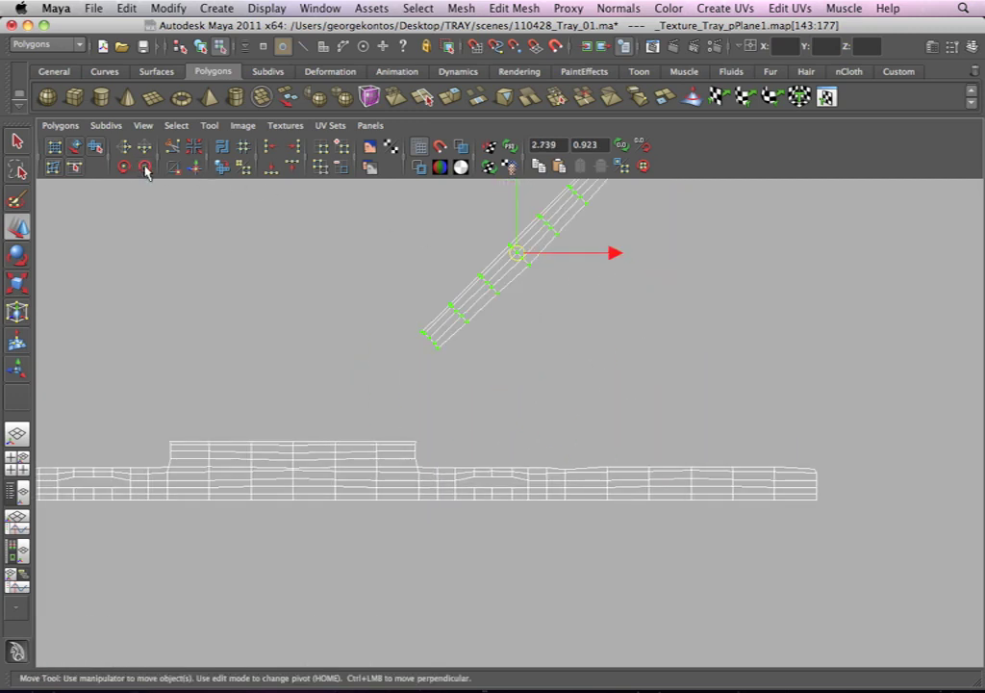
click(144, 166)
alt+middle_drag(464, 331, 517, 397)
Step: Select the long shell's lower edges to identify the matching strip section, and place the whole shell just above that section
right_drag(518, 310, 564, 313)
drag(471, 331, 679, 391)
alt+middle_drag(608, 360, 472, 285)
alt+middle_drag(549, 404, 519, 364)
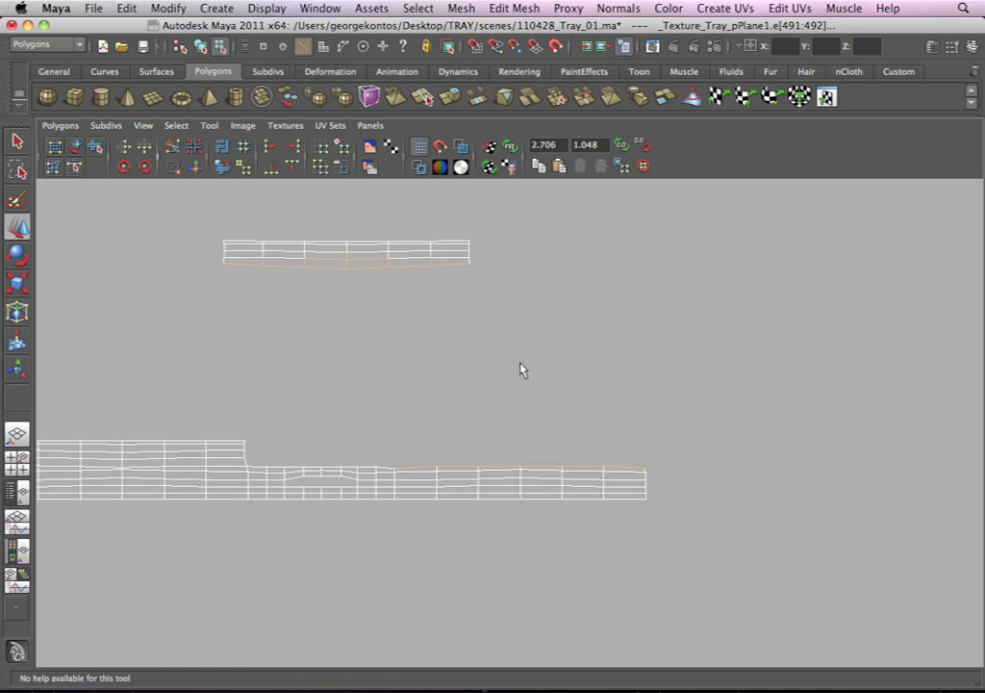
alt+middle_drag(405, 297, 379, 295)
alt+right_drag(379, 295, 389, 243)
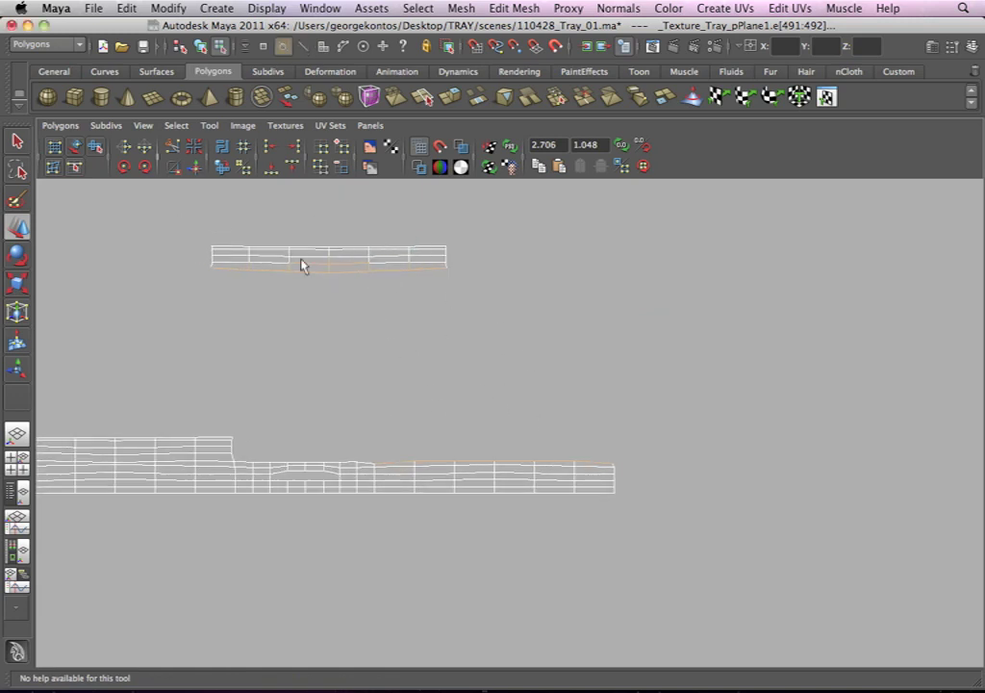
drag(301, 259, 356, 274)
middle_drag(356, 274, 499, 444)
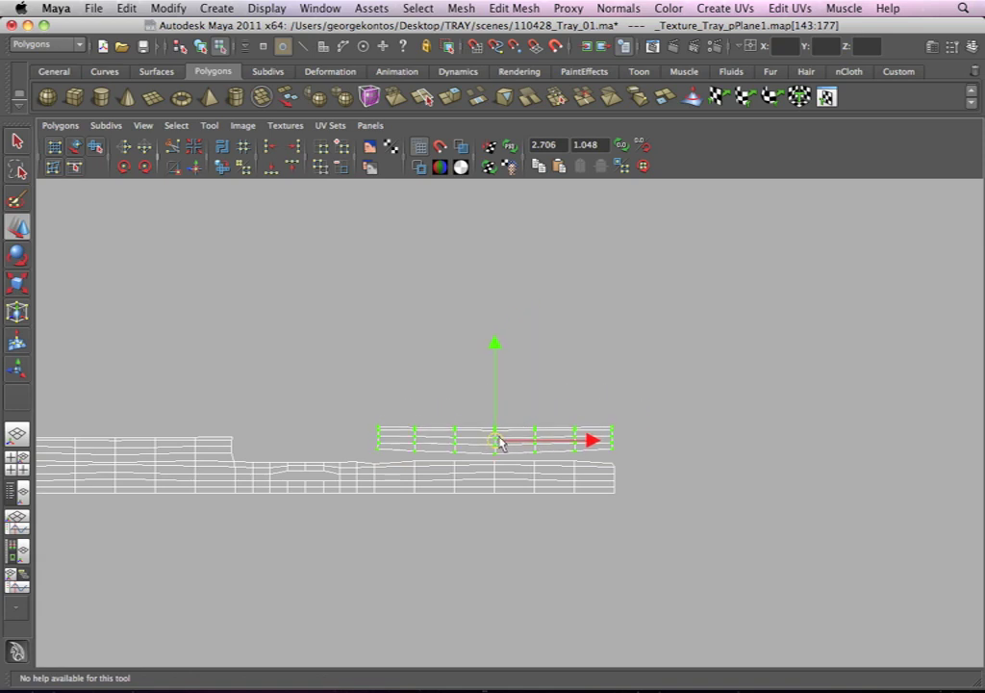
Step: Select the long inner wall shell's lower edges and attach them to the rim with Move and Sew UV Edges
alt+right_drag(497, 440, 555, 503)
alt+middle_drag(555, 503, 496, 373)
alt+right_drag(496, 374, 695, 541)
right_drag(429, 295, 427, 264)
click(589, 308)
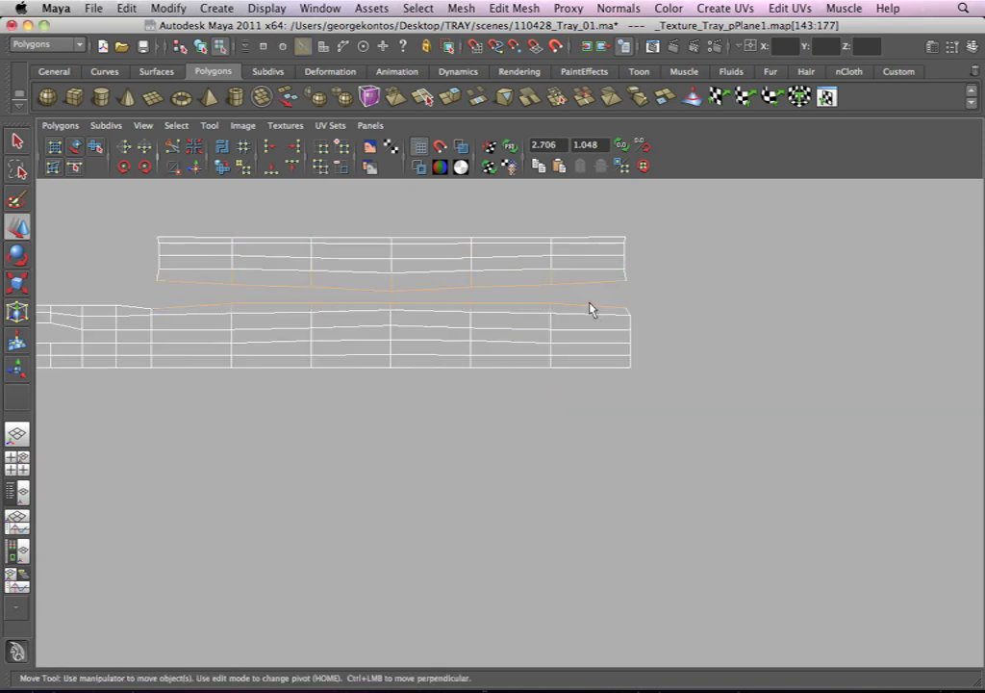
click(59, 125)
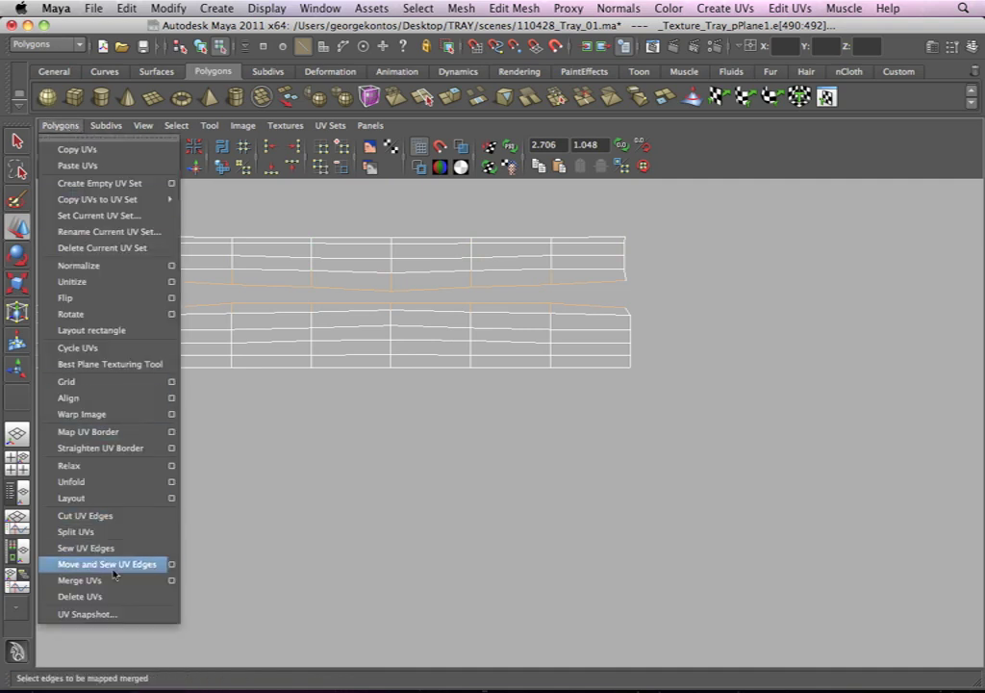
click(67, 565)
Step: Select the UVs of the two short inner wall shells together with the narrow strips and small squares beside them
alt+right_drag(471, 311, 274, 308)
alt+middle_drag(187, 308, 581, 314)
alt+right_drag(581, 314, 280, 293)
alt+middle_drag(231, 312, 439, 294)
alt+middle_drag(168, 312, 277, 303)
right_drag(267, 318, 321, 312)
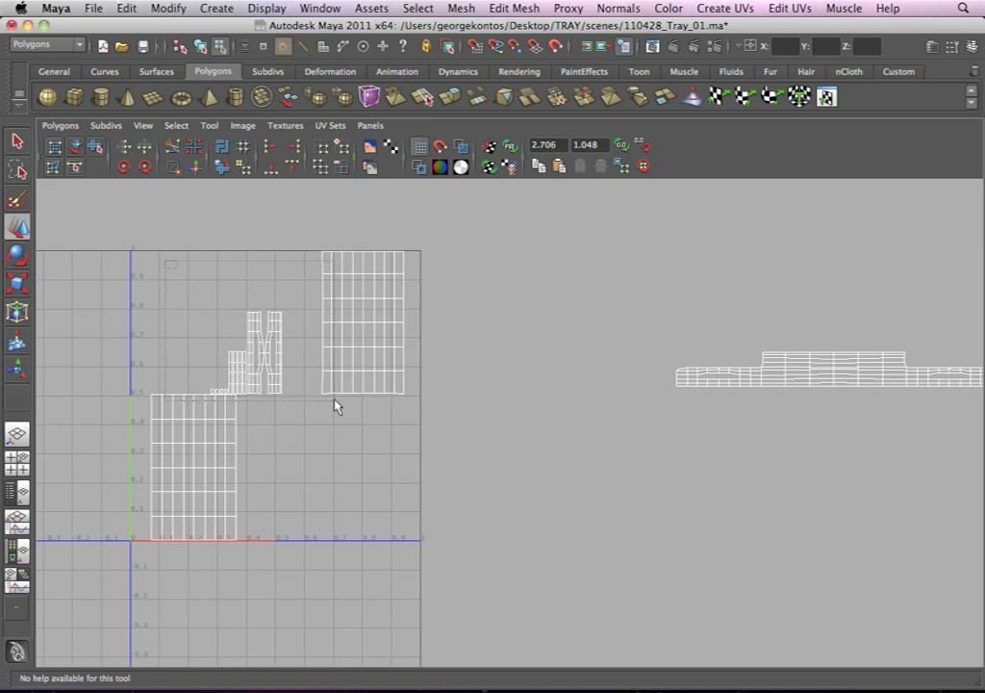
drag(335, 405, 335, 402)
alt+right_drag(265, 422, 557, 488)
alt+middle_drag(265, 444, 671, 457)
alt+right_drag(501, 452, 904, 514)
alt+middle_drag(382, 419, 456, 437)
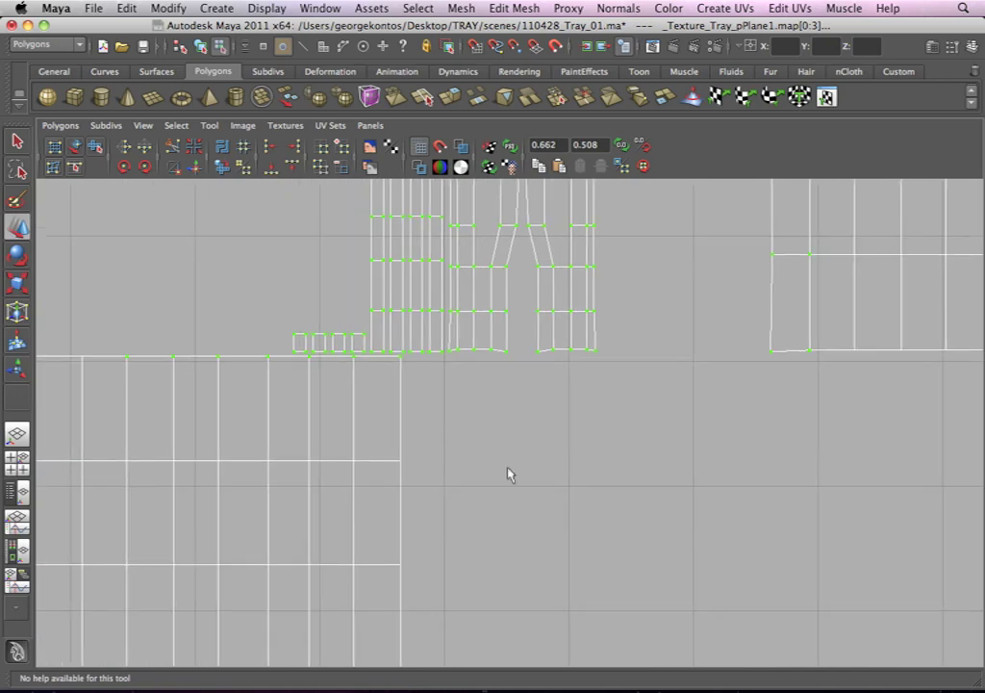
Step: Deselect the stray UVs on the large panel and move the group of small shells out of the 0–1 space toward the strip
key(w)
alt+right_drag(575, 303, 285, 270)
alt+middle_drag(530, 293, 402, 342)
drag(395, 372, 816, 308)
key(super+z)
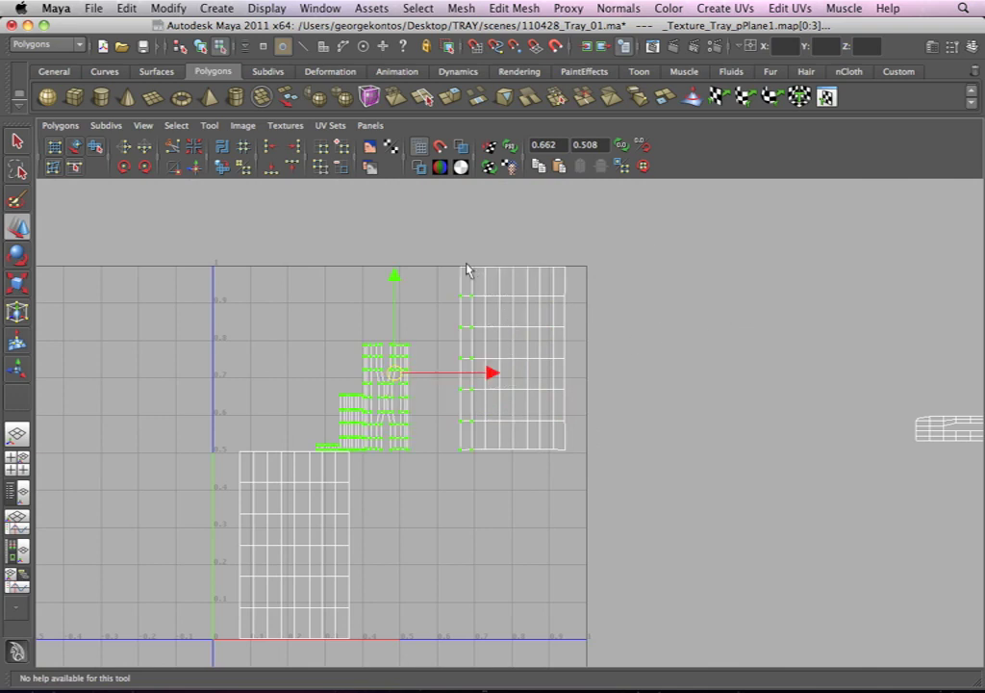
ctrl+drag(598, 531, 600, 535)
drag(364, 397, 848, 324)
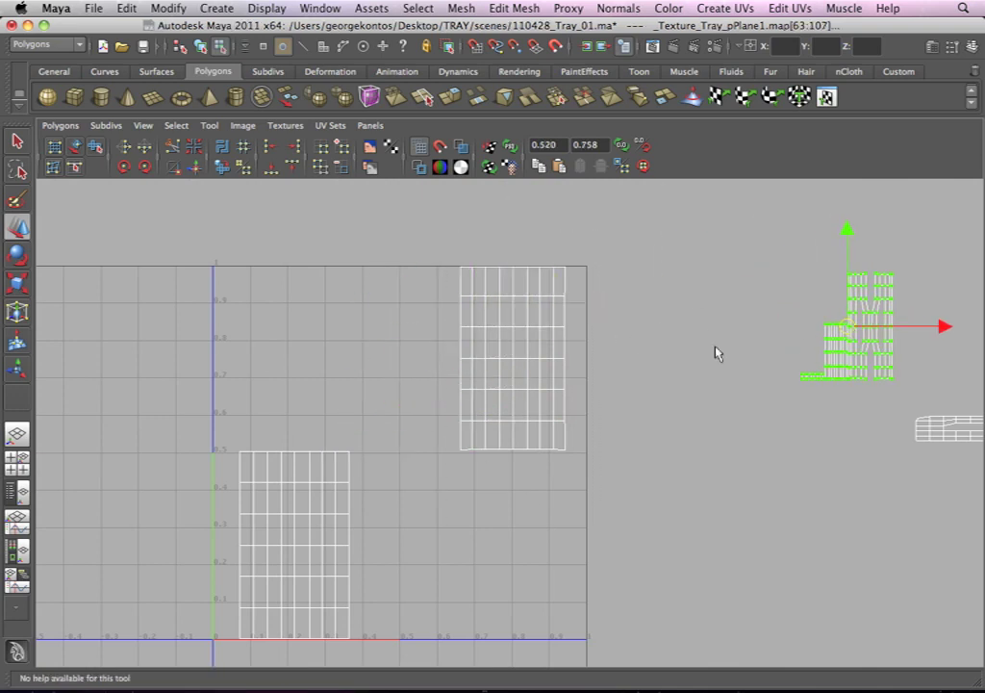
Step: Separate one short inner wall shell from the group, place it above the strip and rotate it 90 degrees clockwise
alt+middle_drag(715, 347, 335, 379)
alt+right_drag(747, 458, 868, 456)
click(498, 234)
ctrl+right_drag(499, 233, 549, 217)
drag(517, 301, 653, 287)
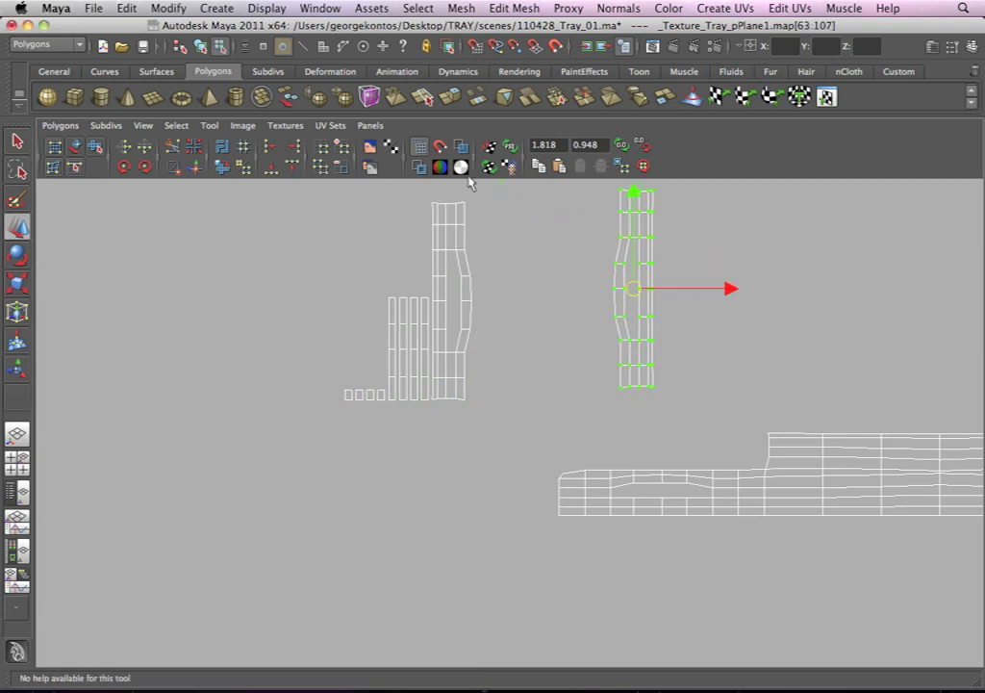
click(146, 167)
click(145, 168)
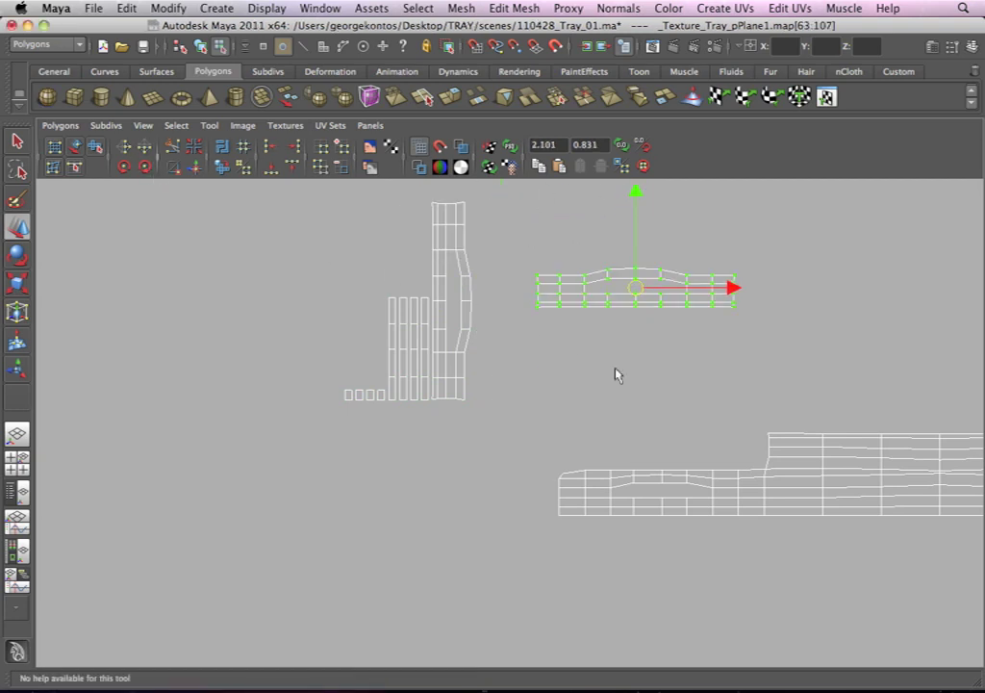
Step: Select the short shell's lower edges and check where they lie on the strip and on the tray in the 3D view
alt+middle_drag(653, 279, 530, 340)
drag(618, 413, 479, 385)
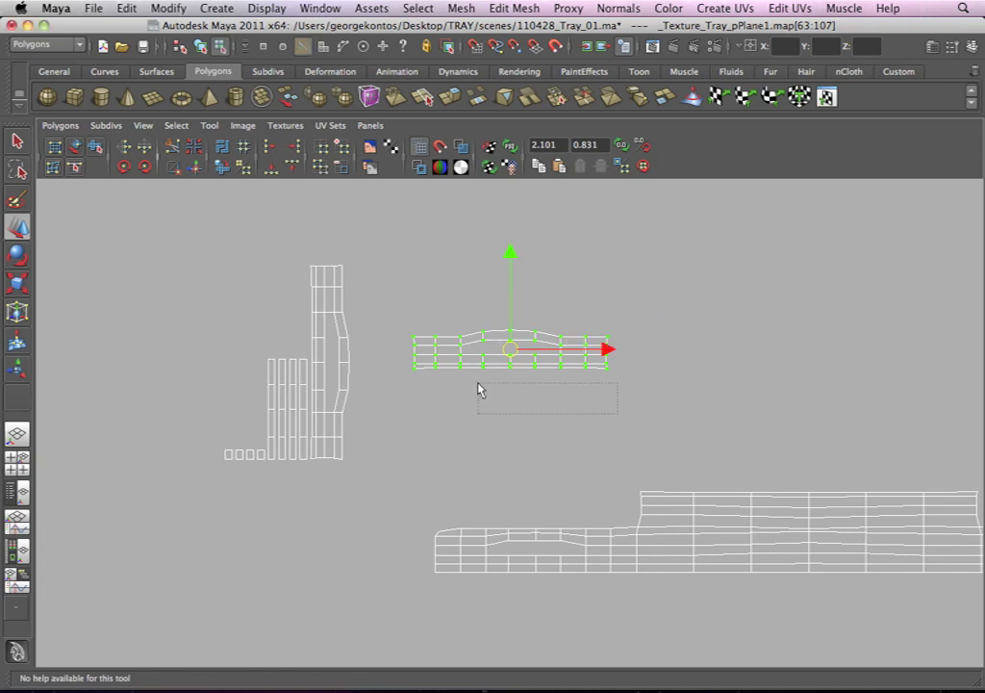
drag(414, 369, 412, 366)
alt+middle_drag(588, 429, 239, 405)
alt+right_drag(772, 416, 197, 313)
alt+middle_drag(604, 387, 657, 365)
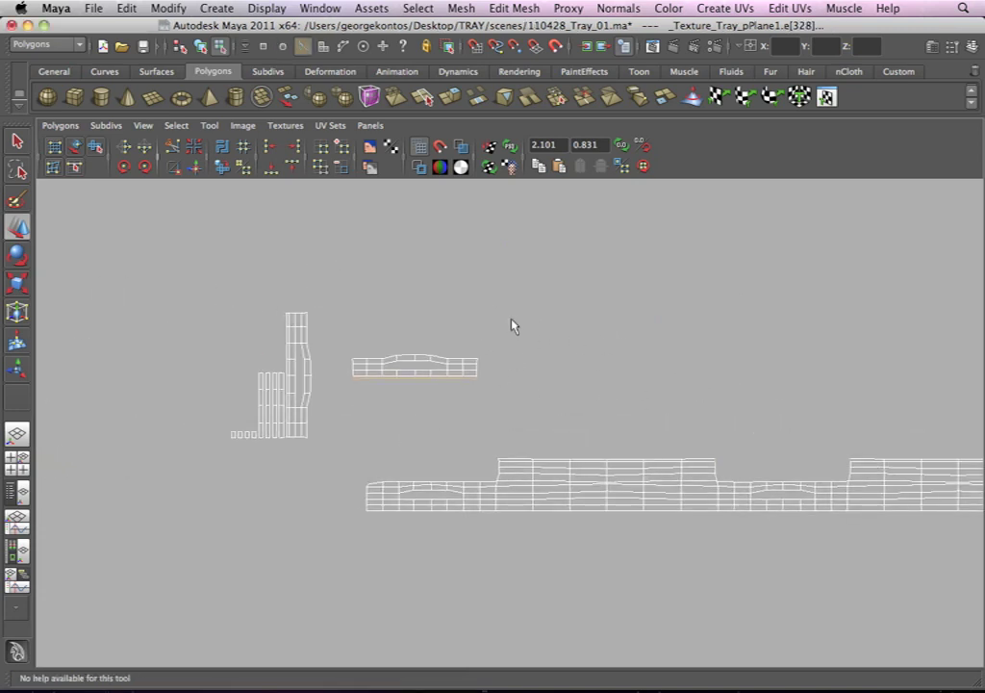
alt+right_drag(531, 338, 583, 393)
alt+middle_drag(513, 352, 513, 339)
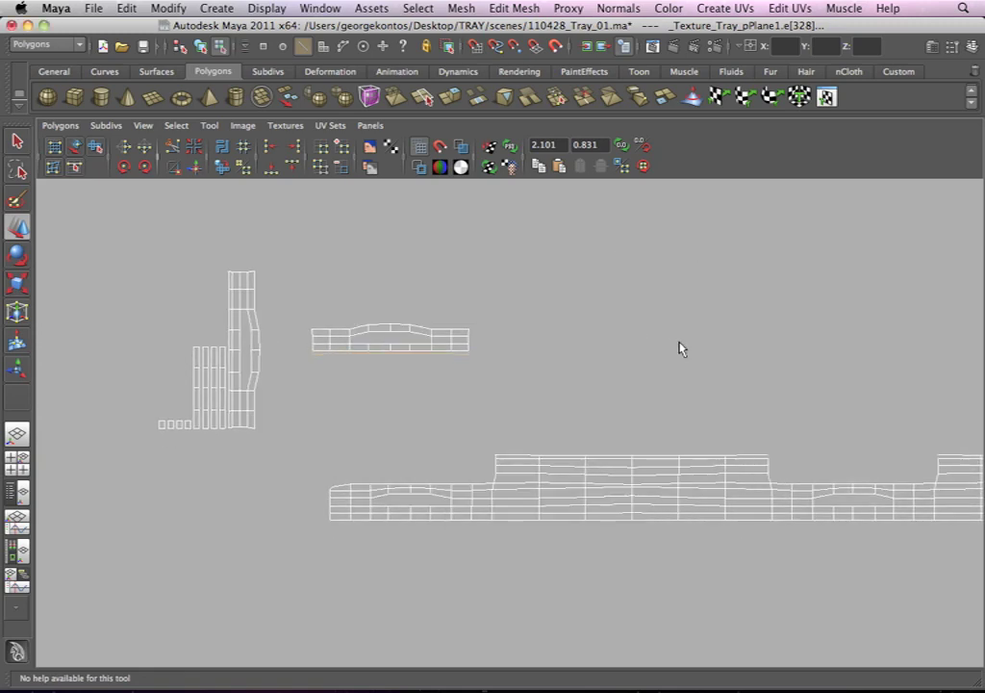
key(space)
key(space)
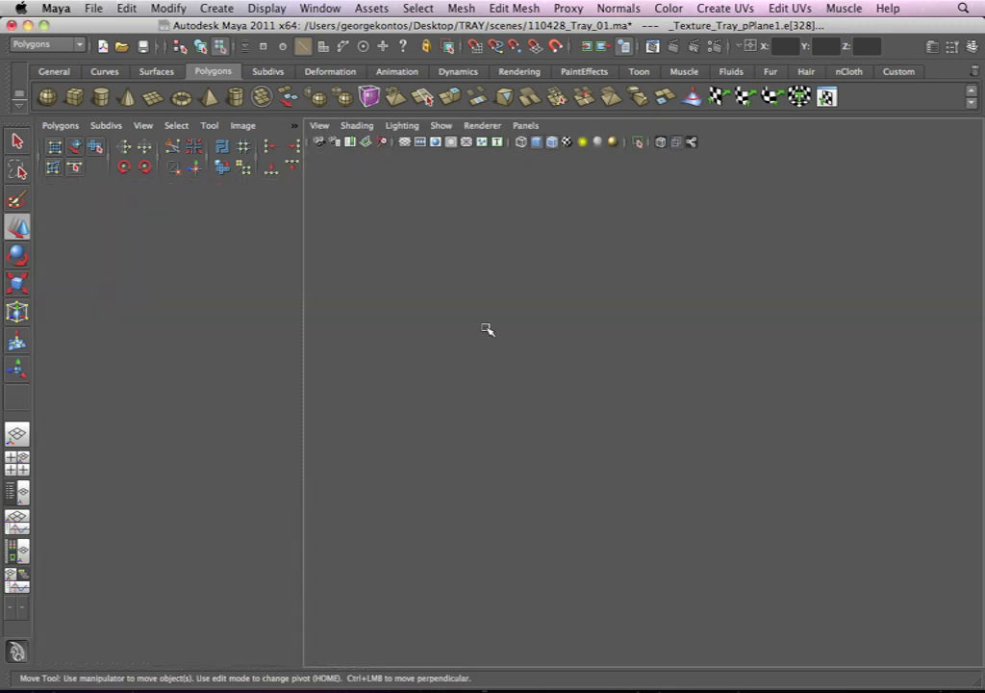
key(space)
key(space)
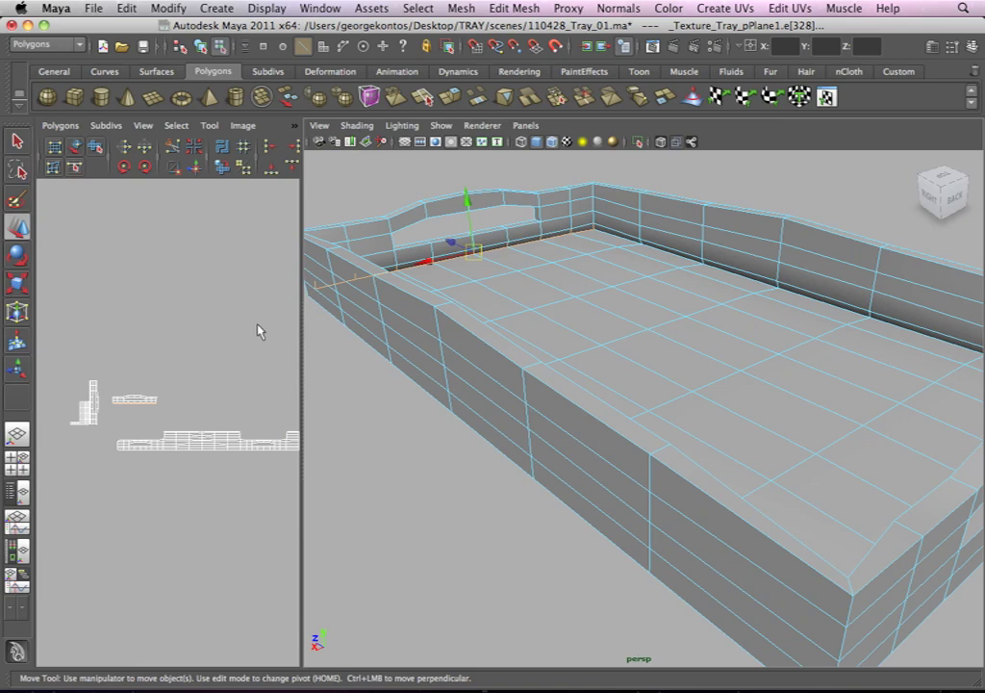
key(space)
Step: Select the short shell's curved upper edges to identify the matching rim section, and move the whole shell above that gap
drag(537, 350, 544, 354)
alt+middle_drag(544, 369, 473, 361)
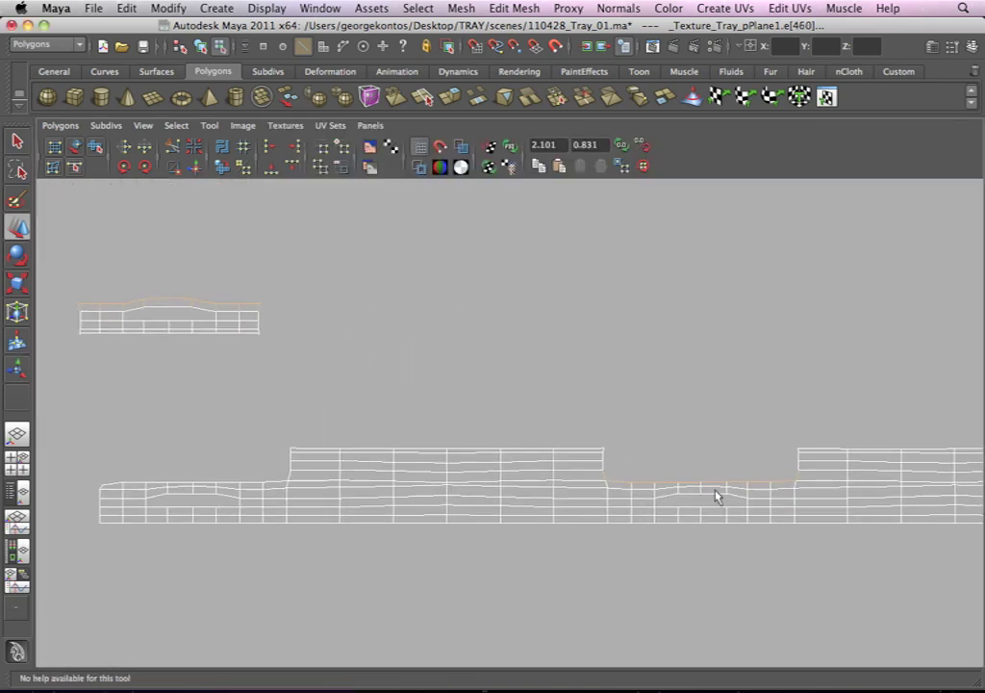
alt+middle_drag(287, 341, 386, 349)
right_drag(298, 318, 357, 321)
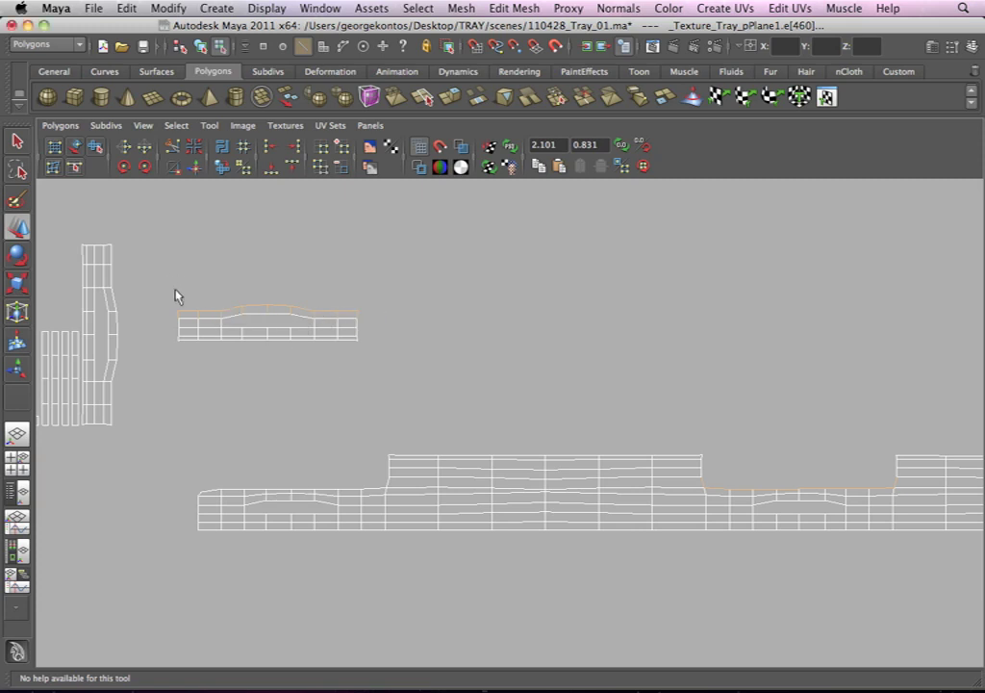
drag(167, 281, 378, 356)
drag(275, 324, 787, 421)
Step: Rotate the short inner wall shell 180 degrees and position it in the gap between the two long inner walls
alt+middle_drag(616, 370, 348, 290)
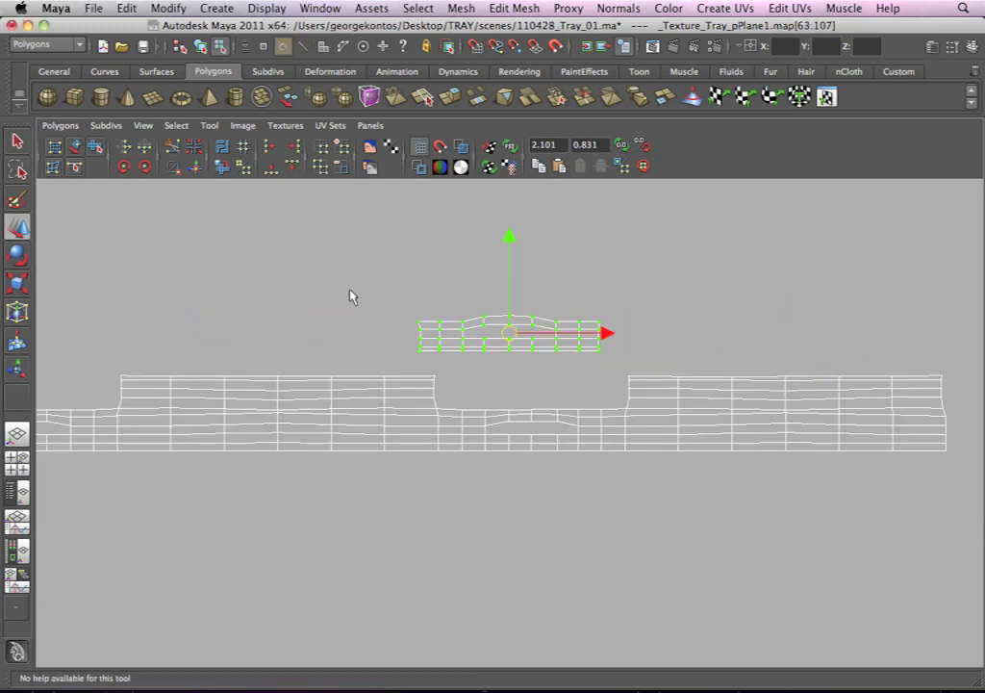
alt+right_drag(348, 291, 409, 289)
click(145, 167)
click(144, 167)
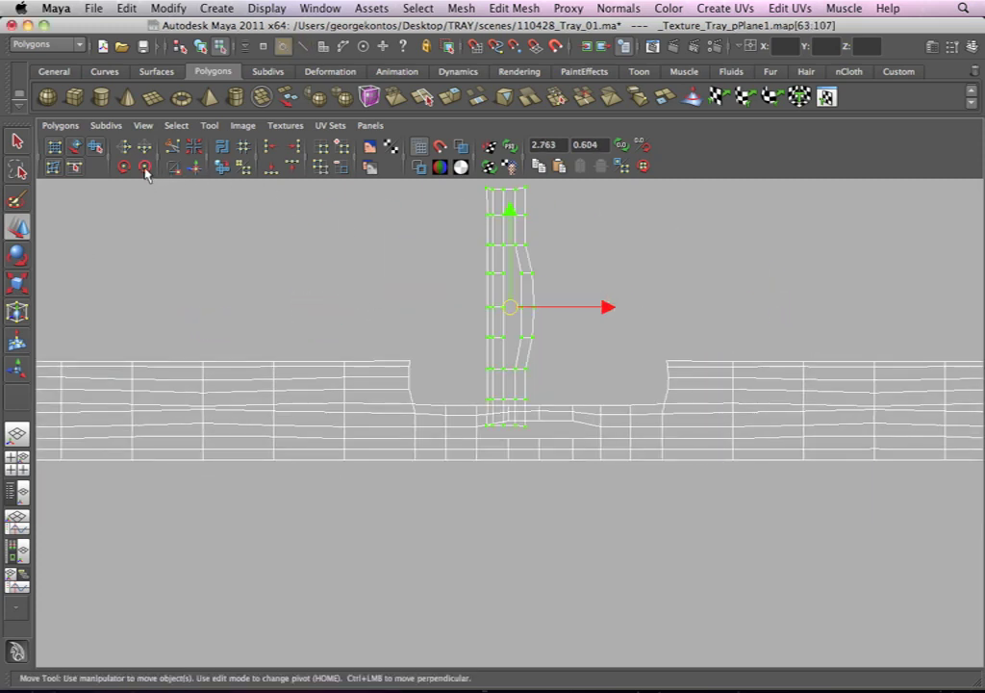
click(123, 168)
click(123, 167)
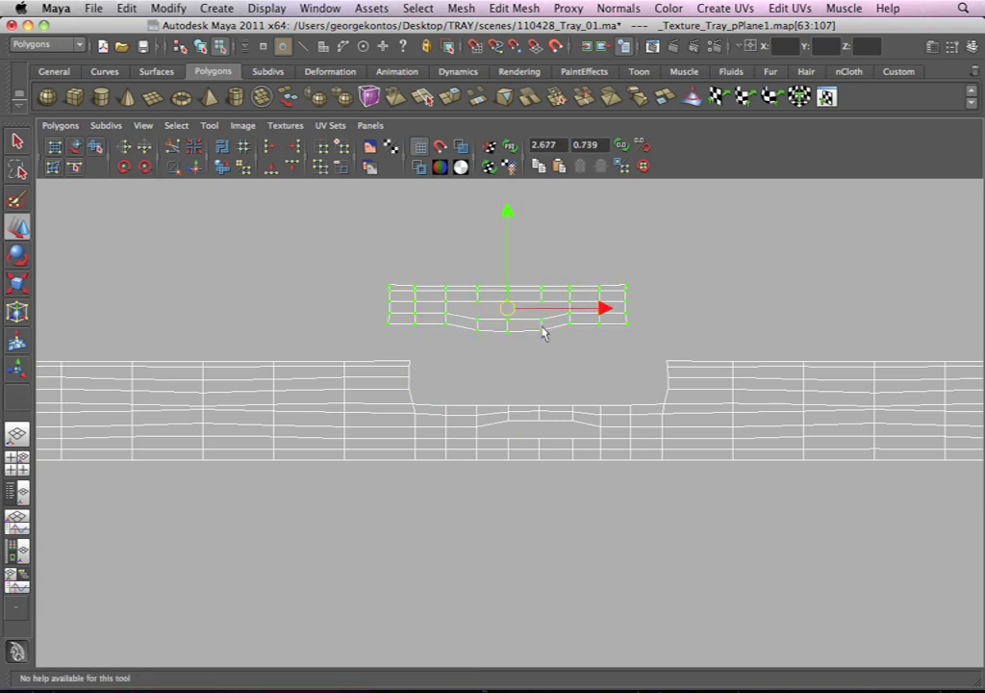
drag(513, 313, 543, 359)
alt+right_drag(543, 359, 548, 277)
Step: Select the short inner wall shell's curved lower edges and move and sew them to the strip's upper edge
drag(346, 295, 453, 334)
key(w)
shift+click(589, 314)
shift+click(636, 318)
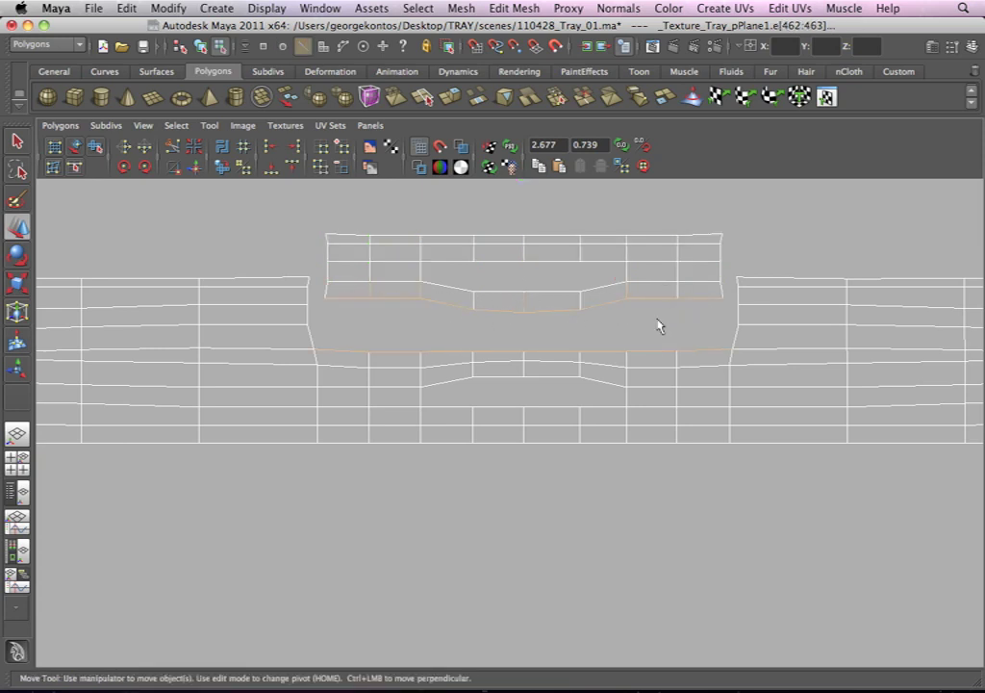
click(62, 125)
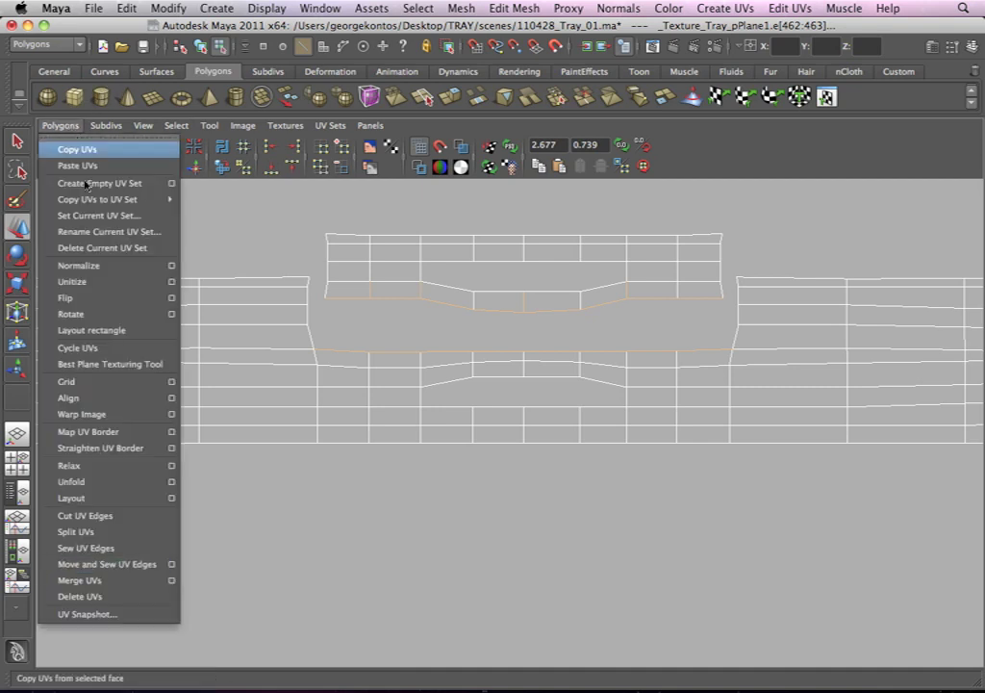
click(106, 564)
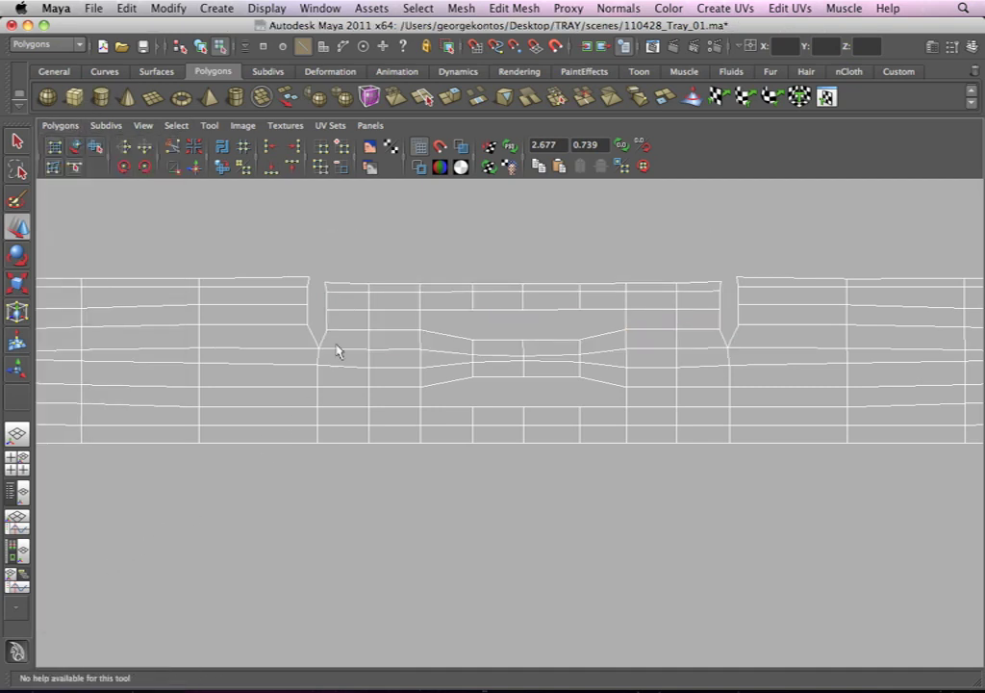
Step: Sew the UV edges along both side gaps between the short inner wall and the two long inner walls
click(313, 339)
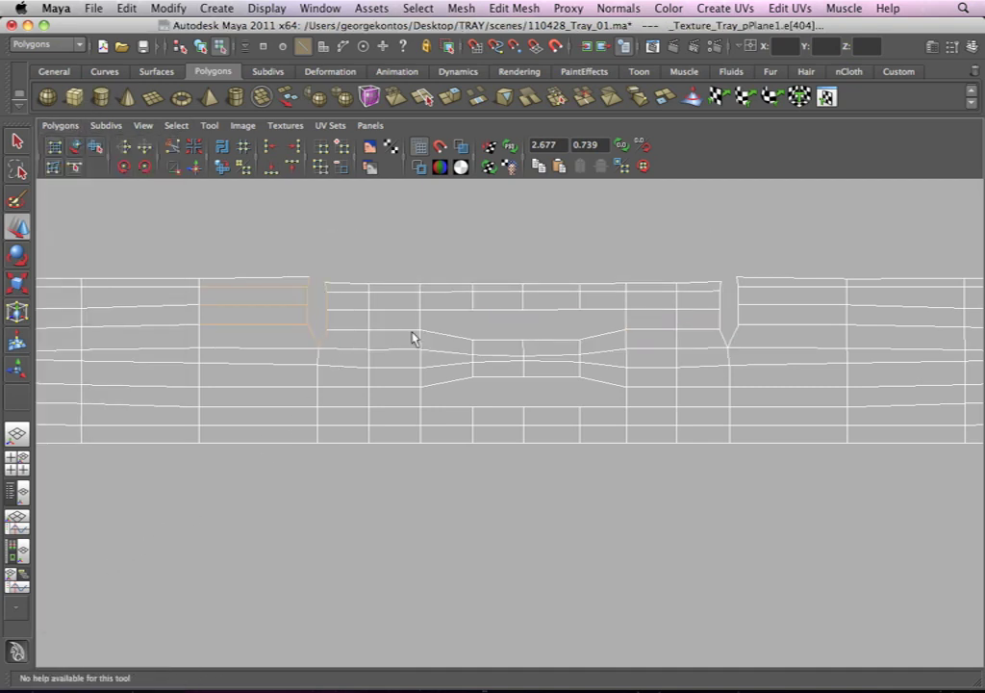
click(61, 125)
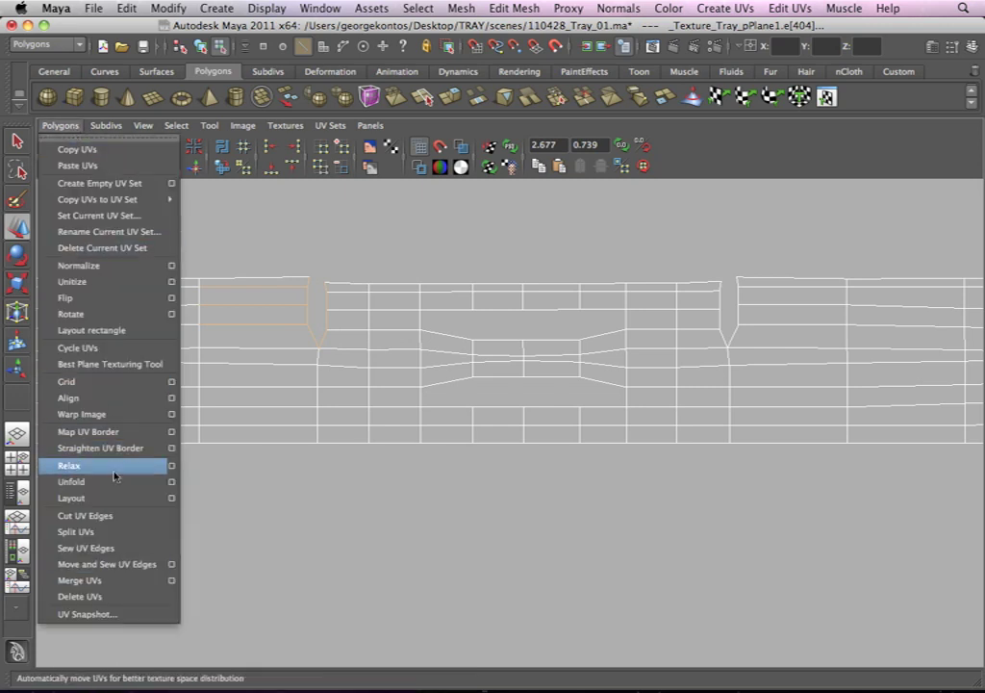
click(85, 548)
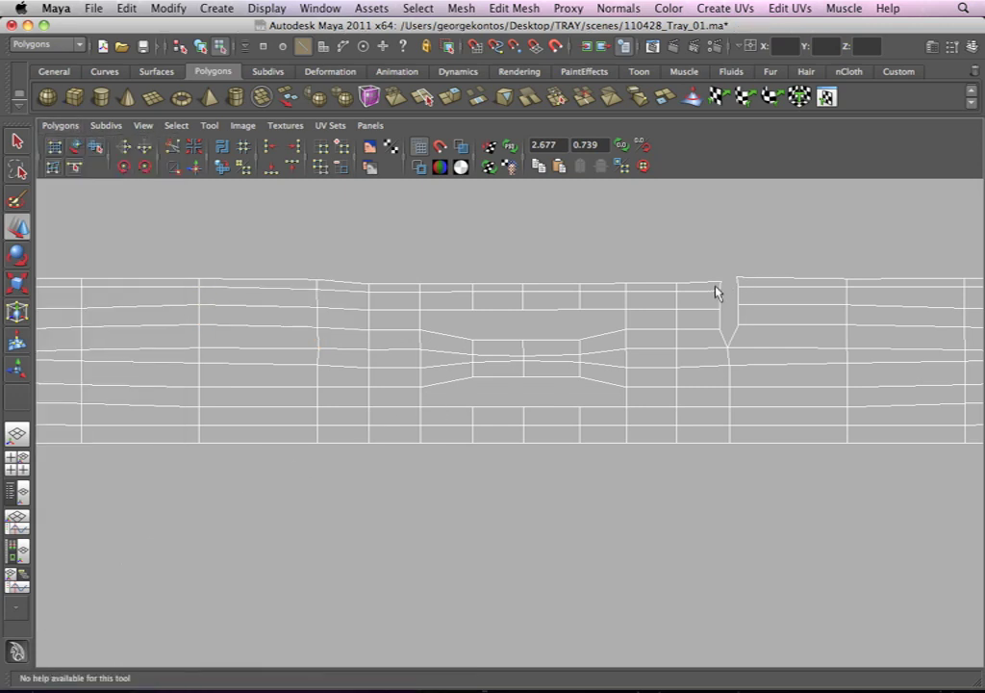
click(727, 334)
click(61, 125)
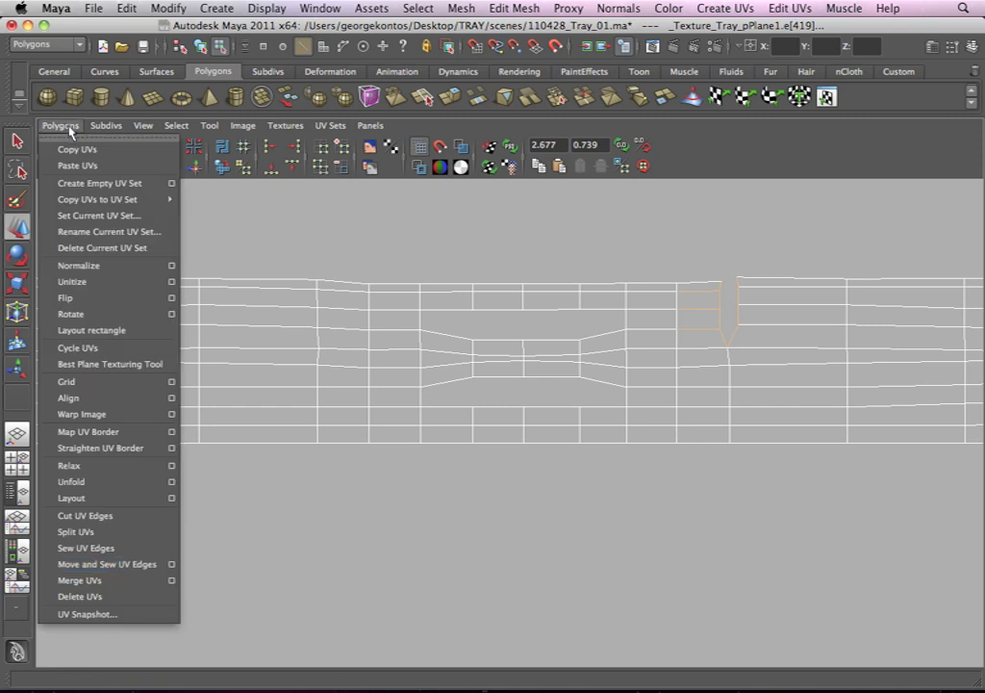
click(117, 547)
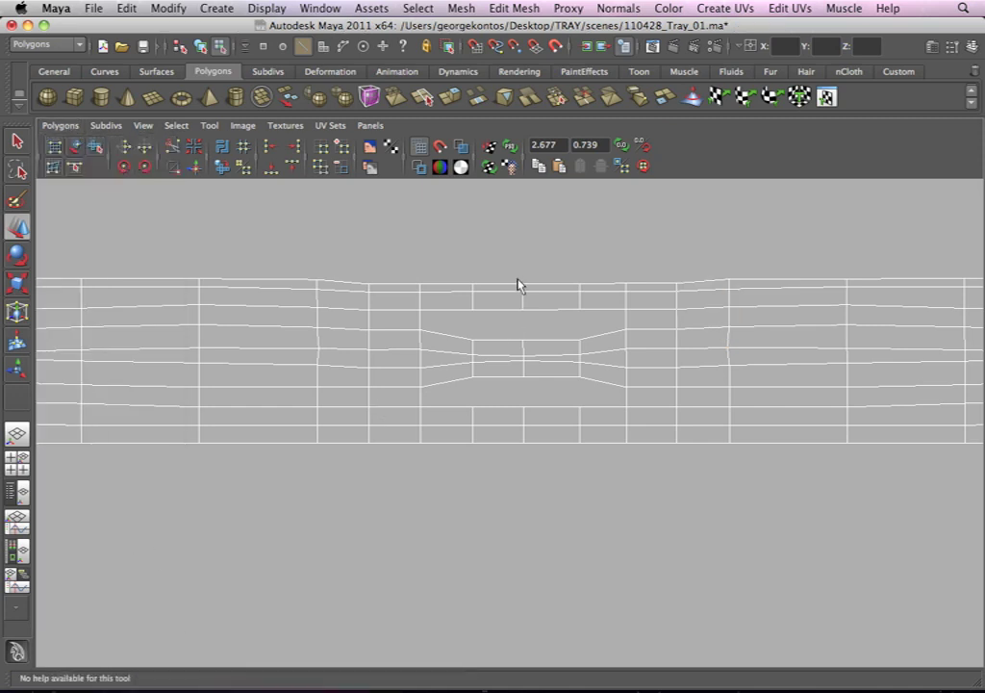
Step: Move the remaining short inner wall shell above the strip's end section and rotate it 90 degrees clockwise
alt+right_drag(613, 305, 238, 262)
alt+middle_drag(237, 263, 543, 281)
alt+right_drag(544, 281, 134, 283)
alt+middle_drag(135, 284, 367, 334)
right_drag(333, 295, 347, 301)
drag(308, 258, 347, 300)
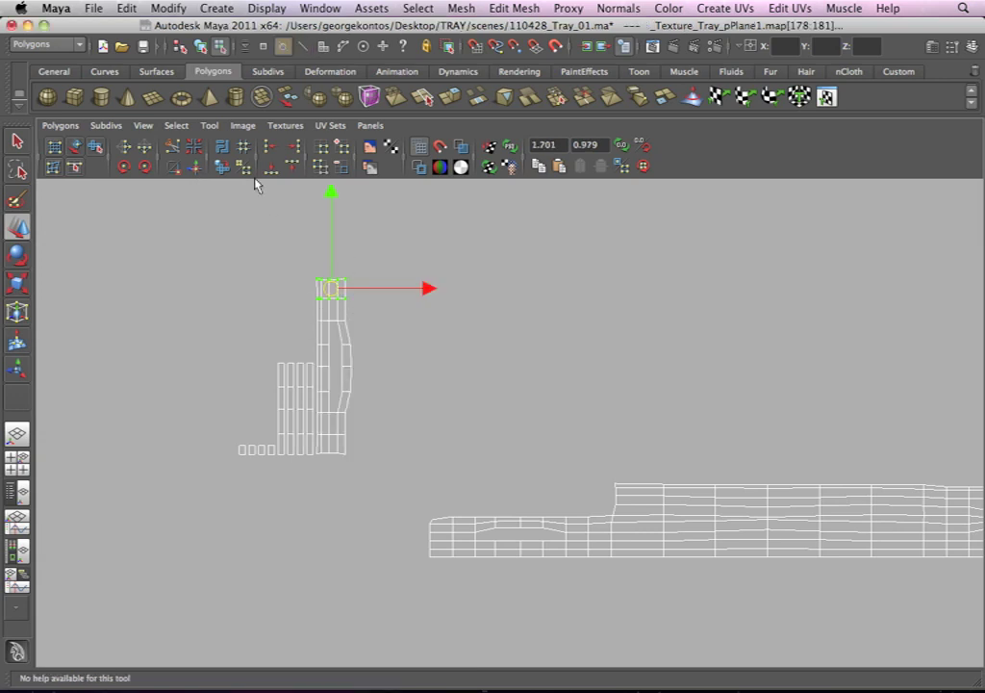
ctrl+right_drag(343, 303, 396, 278)
drag(334, 365, 562, 350)
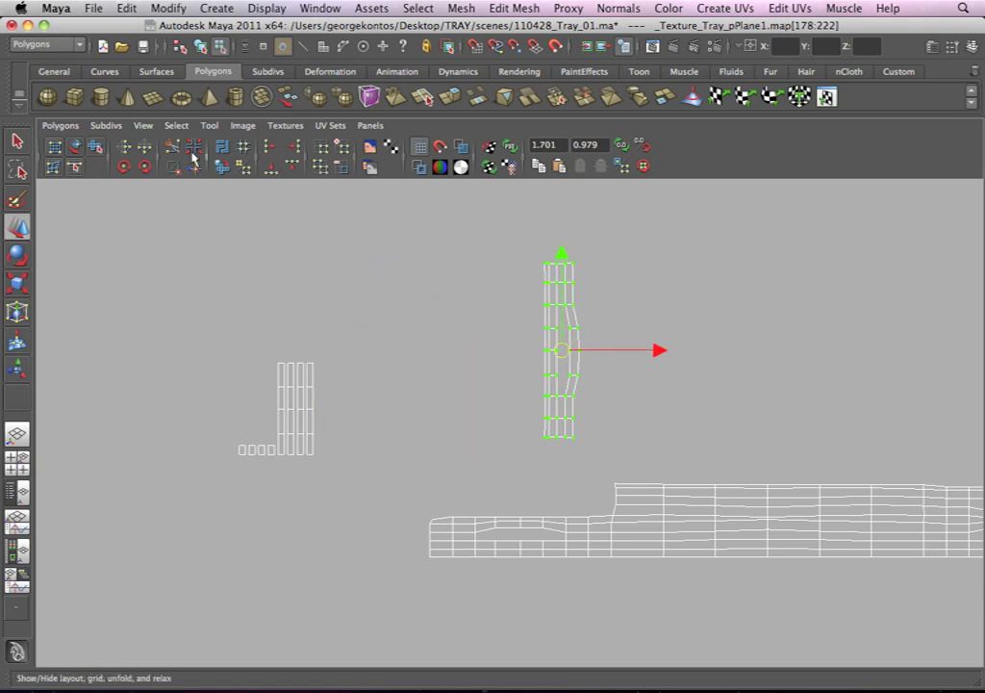
click(145, 167)
click(146, 167)
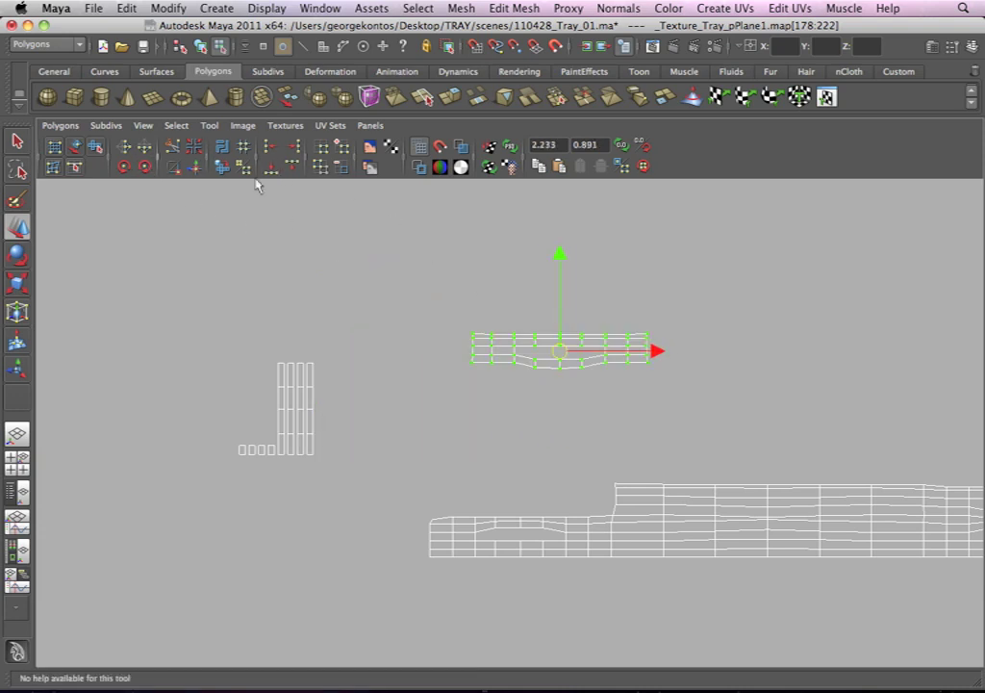
Step: Select the second short shell's curved lower edges and move and sew them onto the strip's end section
right_drag(565, 354, 592, 323)
drag(635, 401, 476, 356)
alt+right_drag(541, 389, 721, 431)
alt+middle_drag(652, 410, 626, 400)
right_drag(334, 352, 286, 262)
ctrl+drag(110, 539, 109, 540)
click(70, 127)
click(102, 567)
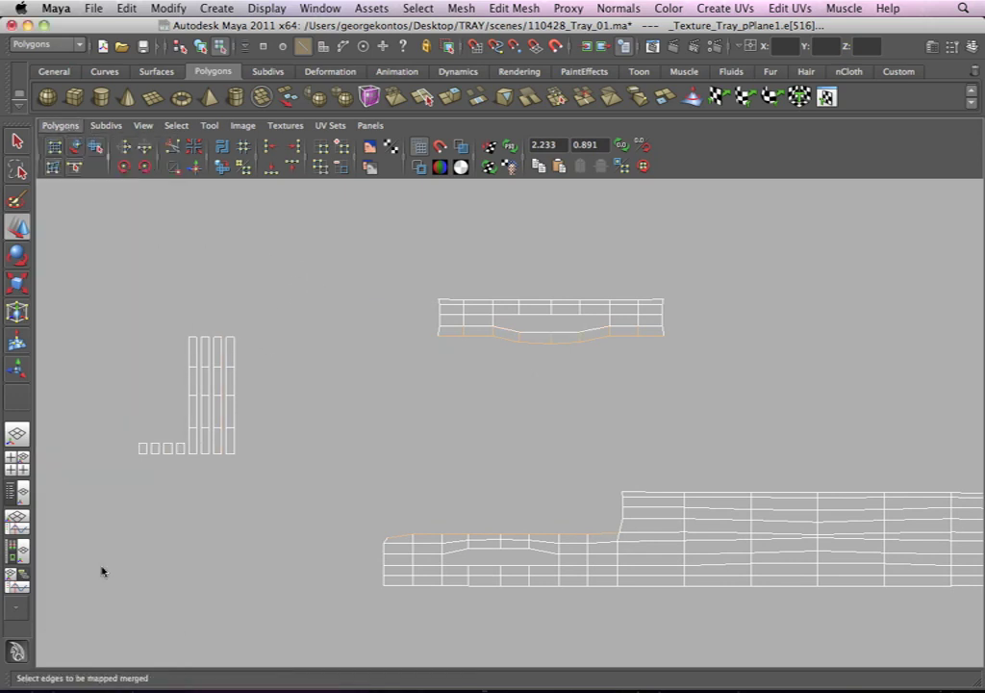
Step: Move and sew the edges of the gap between the second short inner wall and the neighbouring long wall
alt+middle_drag(374, 420, 369, 344)
alt+right_drag(638, 489, 784, 496)
alt+middle_drag(688, 452, 463, 444)
alt+right_drag(577, 466, 678, 484)
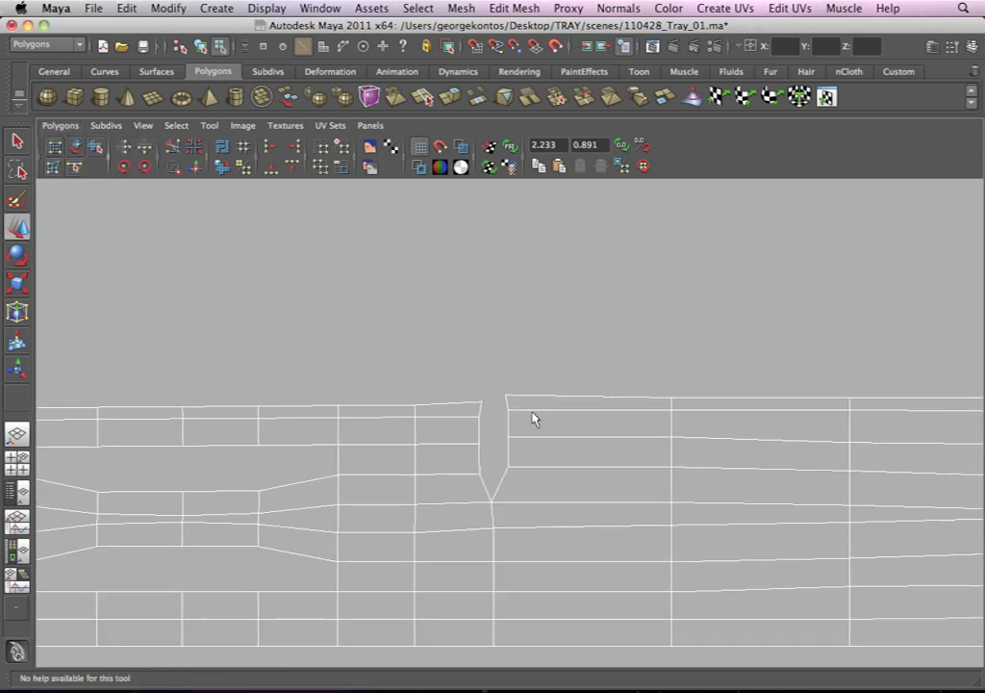
click(495, 486)
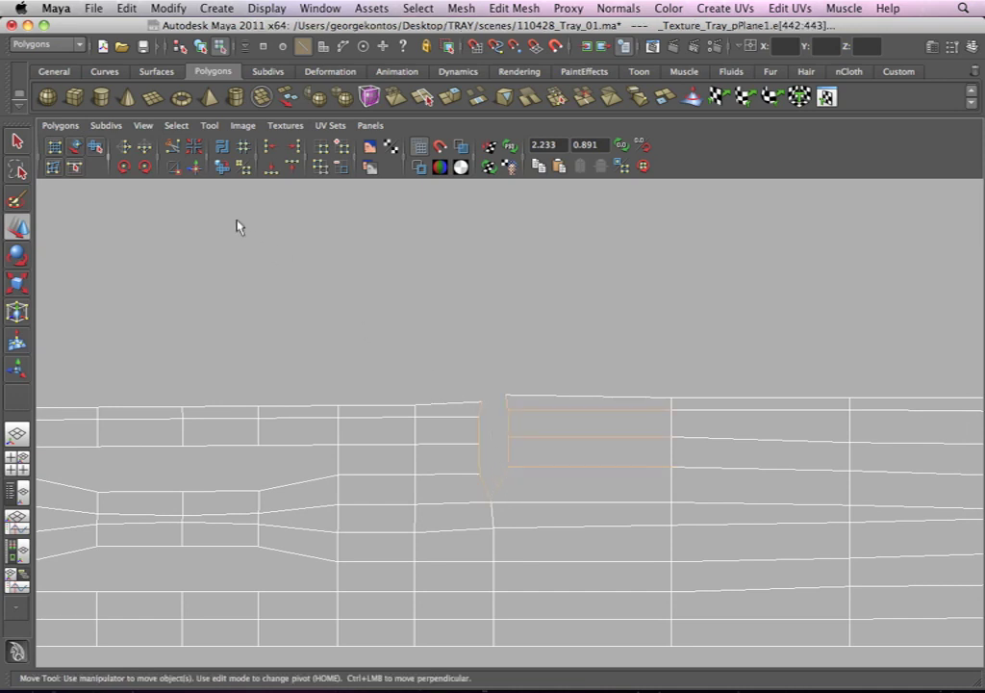
click(59, 125)
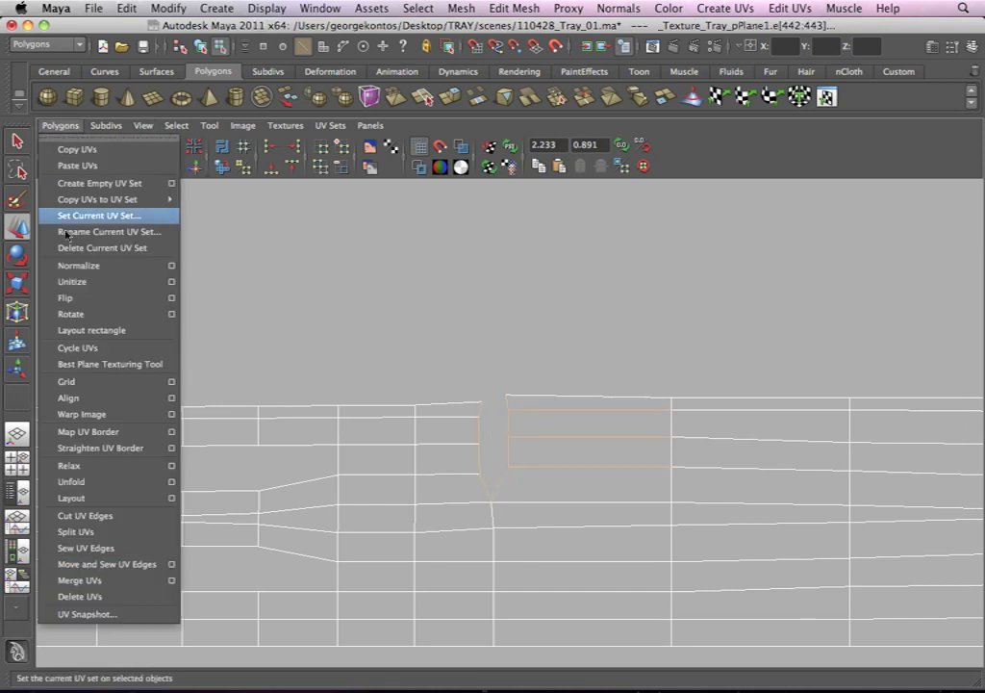
click(102, 564)
Step: Select the long side edges of the nearest narrow shell to identify the matching edges on the strip
alt+middle_drag(429, 431, 415, 338)
alt+right_drag(415, 337, 206, 352)
alt+middle_drag(206, 351, 564, 368)
alt+right_drag(388, 300, 231, 287)
alt+middle_drag(412, 249, 398, 317)
right_drag(383, 316, 378, 272)
drag(410, 264, 390, 353)
alt+middle_drag(558, 400, 481, 353)
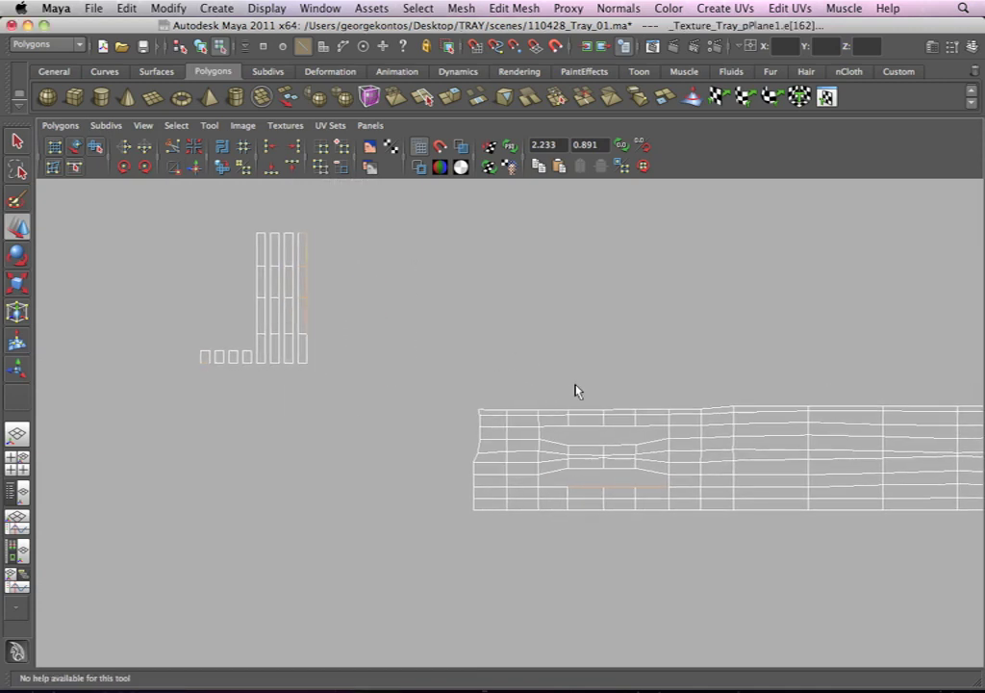
alt+right_drag(549, 374, 612, 375)
Step: Inspect in the 3D view where the selected narrow shell edges lie around the tray's handle opening
key(space)
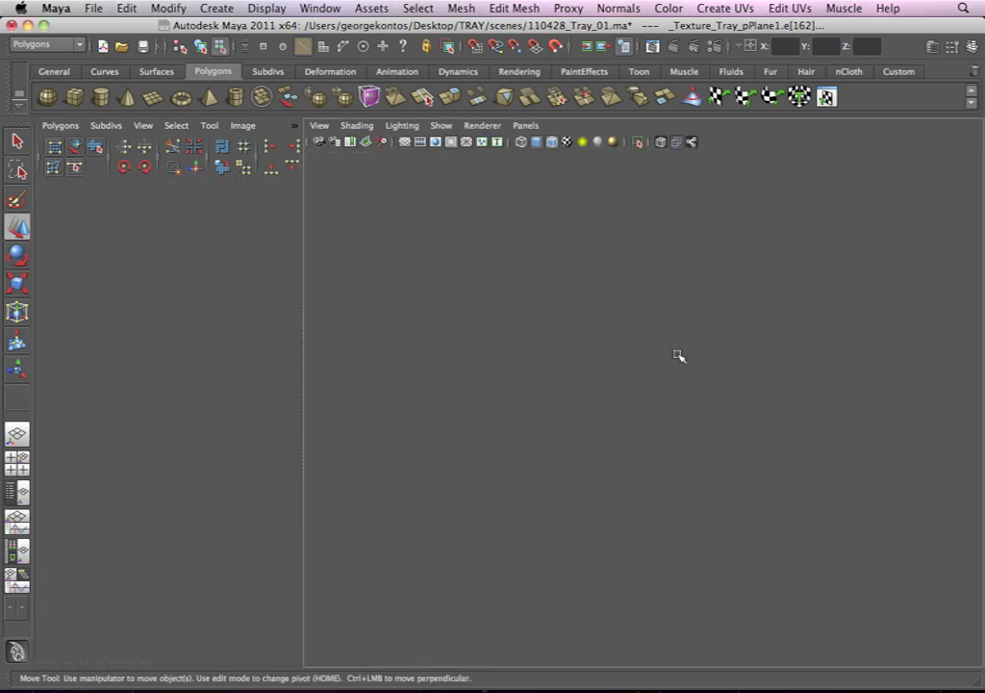
key(space)
alt+drag(750, 398, 664, 332)
alt+right_drag(664, 327, 589, 310)
alt+drag(616, 323, 495, 379)
alt+middle_drag(489, 378, 594, 312)
alt+right_drag(595, 313, 685, 336)
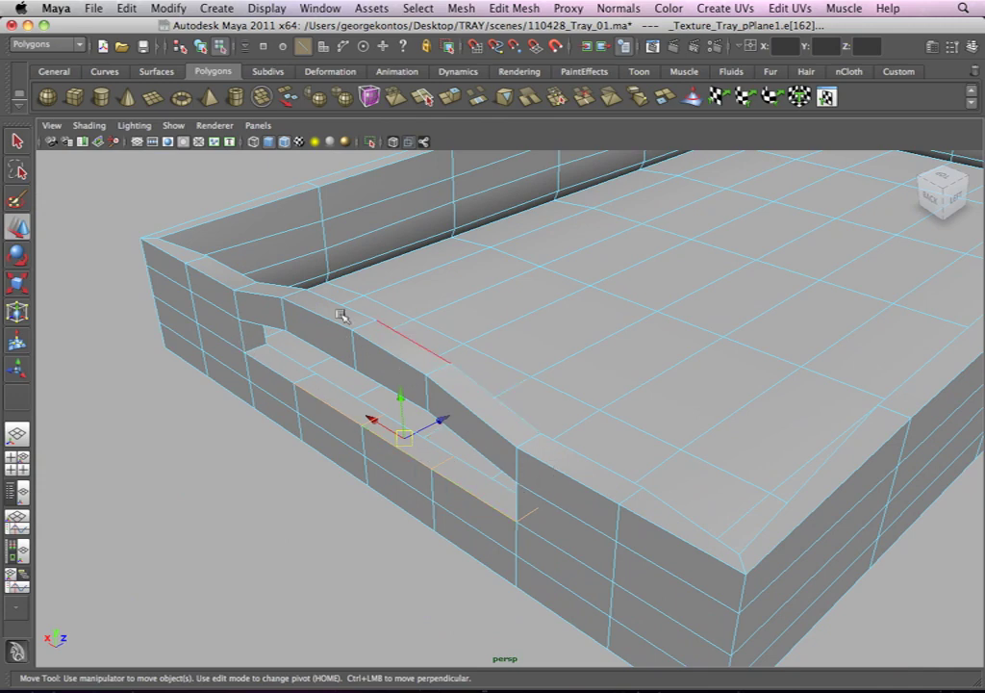
alt+right_drag(368, 409, 278, 322)
Step: Separate the nearest narrow shell from its group and place it above the strip's handle section
key(space)
key(space)
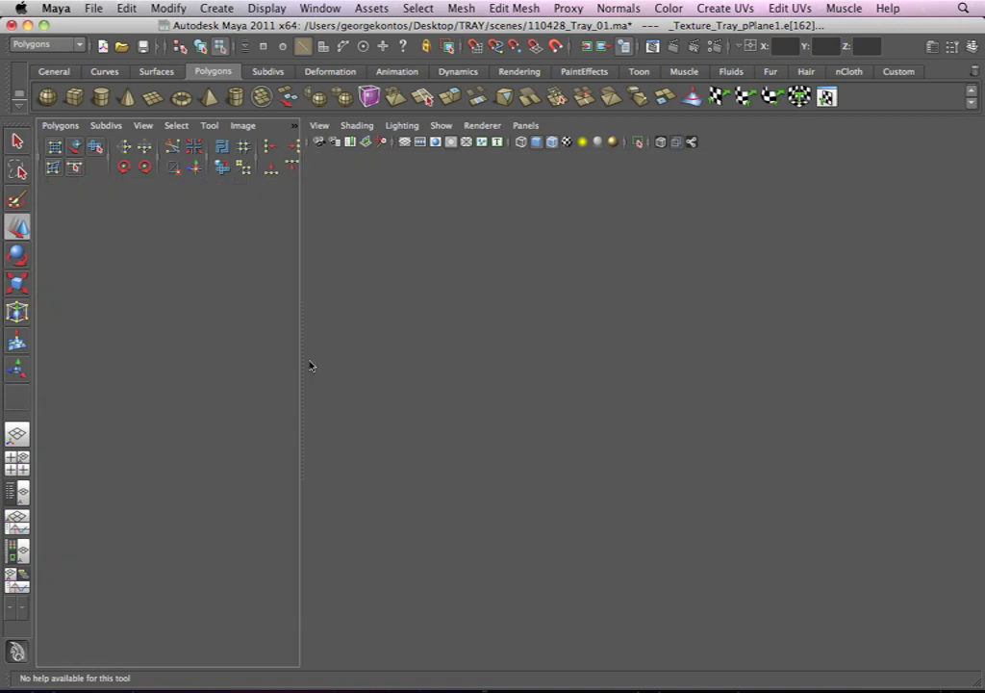
alt+middle_drag(341, 330, 377, 308)
alt+right_drag(376, 308, 329, 291)
key(F12)
drag(340, 255, 262, 452)
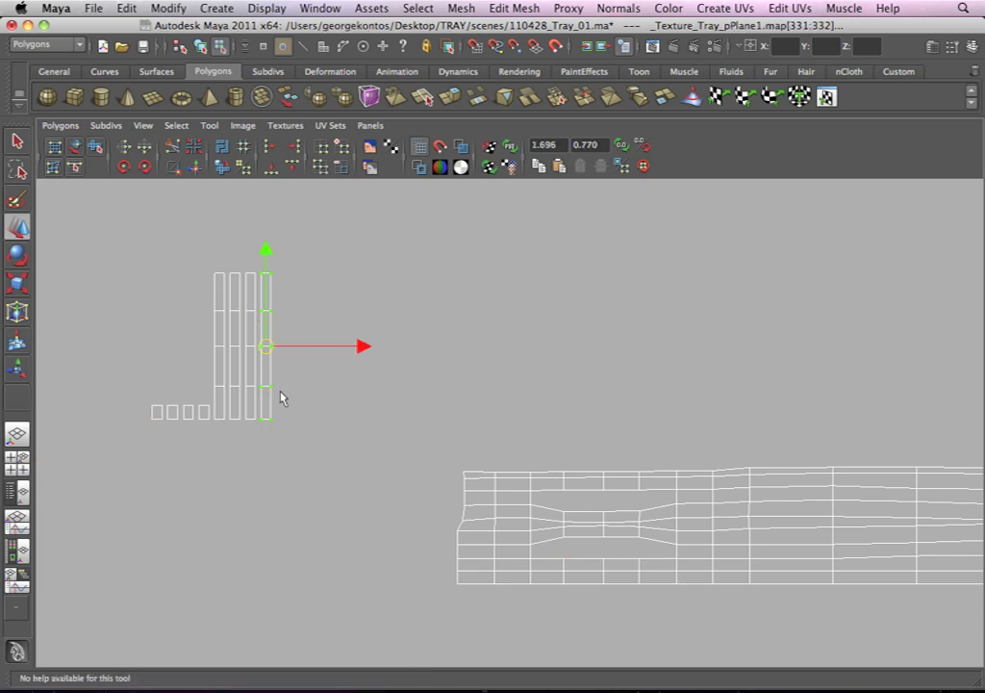
drag(303, 347, 605, 345)
Step: Select the separated narrow shell's long side edges and examine where they match the strip's handle opening
alt+right_drag(605, 345, 704, 403)
alt+middle_drag(704, 402, 556, 308)
alt+right_drag(556, 308, 535, 213)
drag(552, 224, 513, 344)
alt+middle_drag(453, 488, 456, 471)
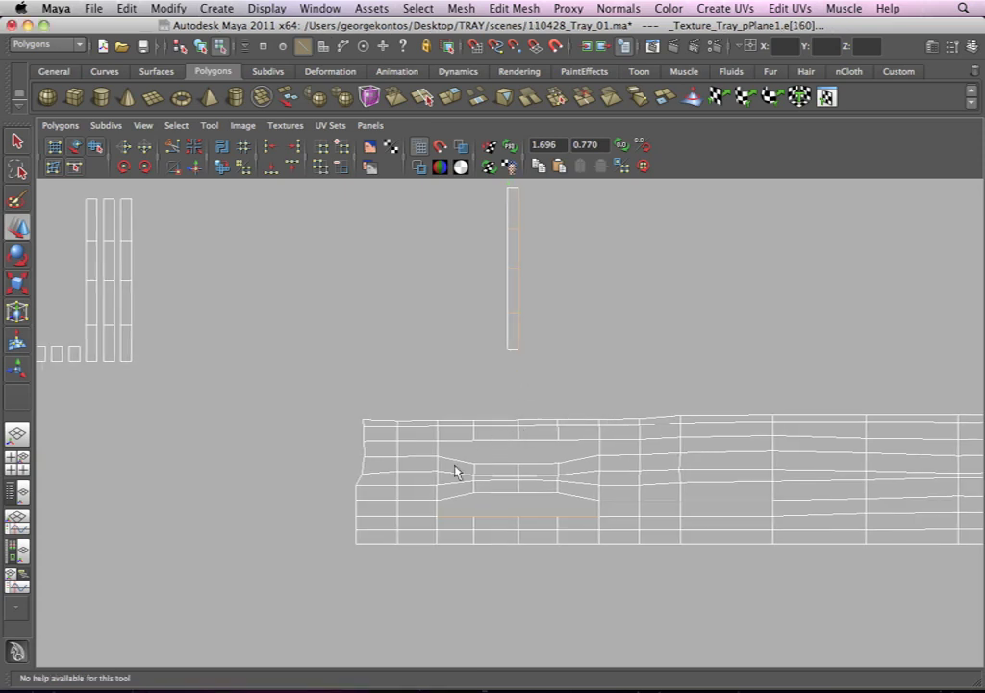
alt+right_drag(545, 330, 532, 324)
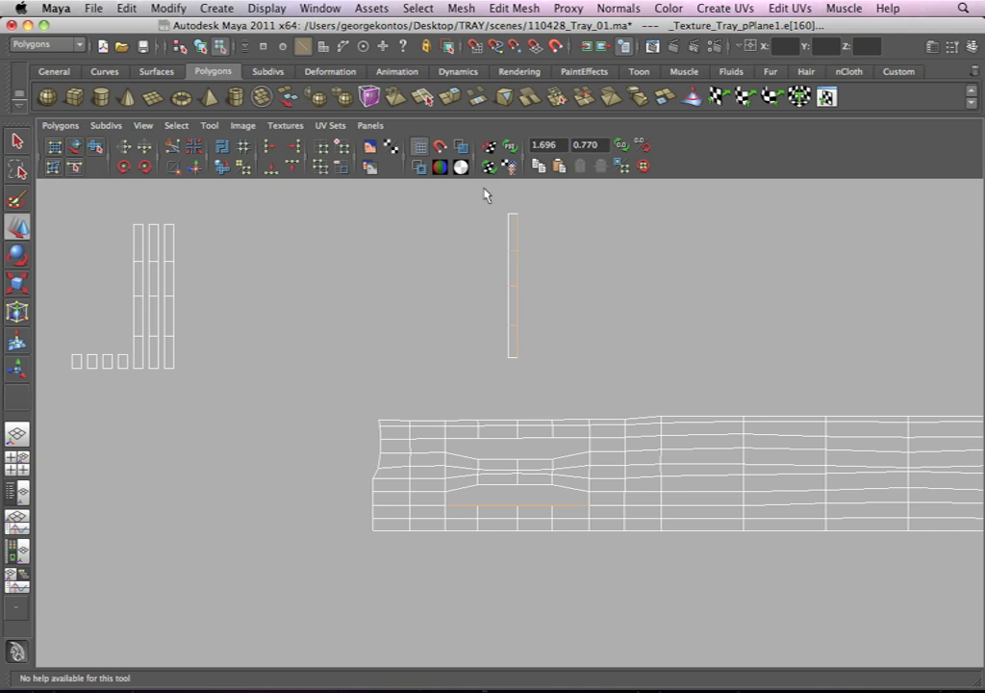
alt+middle_drag(514, 298, 487, 314)
alt+right_drag(487, 314, 514, 306)
alt+middle_drag(499, 301, 492, 285)
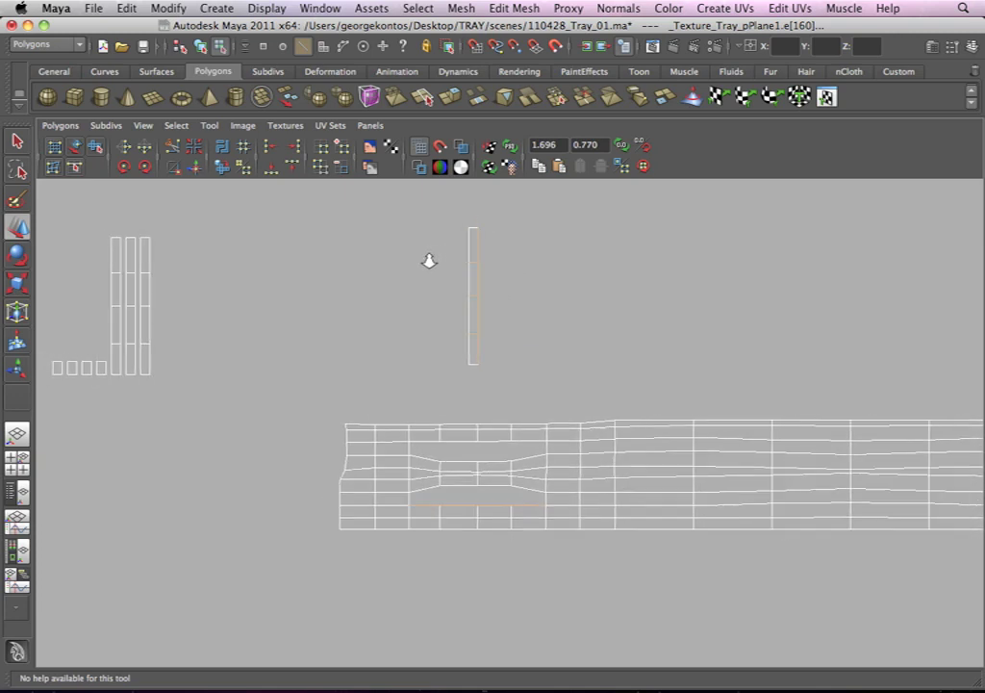
Step: Compare the separated shell's selected edges with the lower edge of the handle opening in the 3D view
key(space)
key(space)
alt+right_drag(616, 386, 651, 409)
key(space)
alt+drag(652, 409, 632, 394)
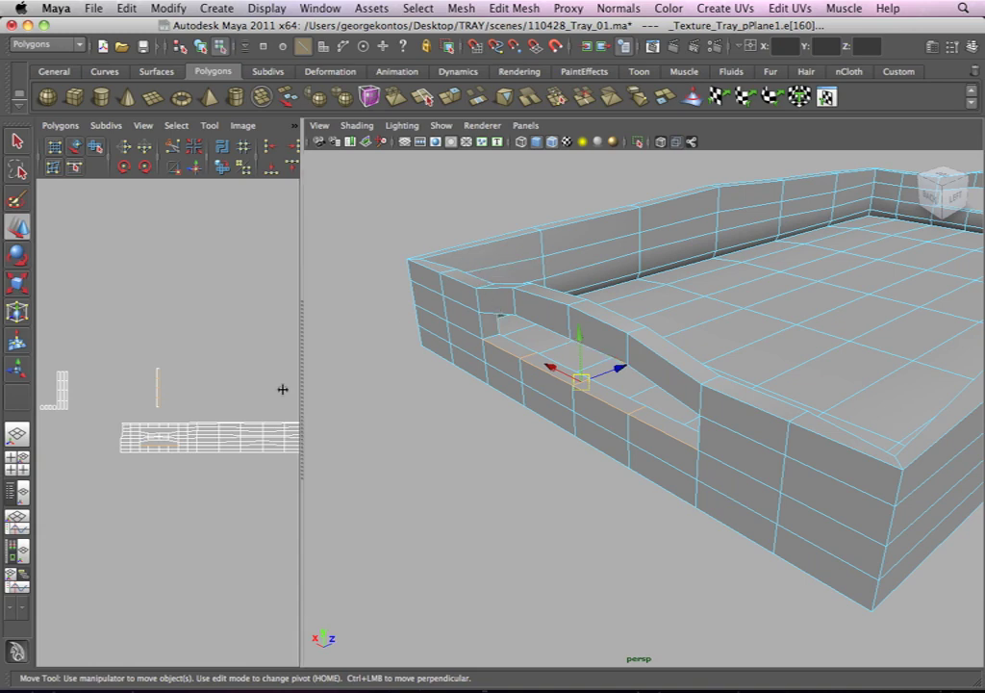
Step: Select all UVs of the separated narrow shell and rotate it 90 degrees clockwise
key(space)
alt+right_drag(370, 356, 431, 192)
drag(432, 191, 536, 379)
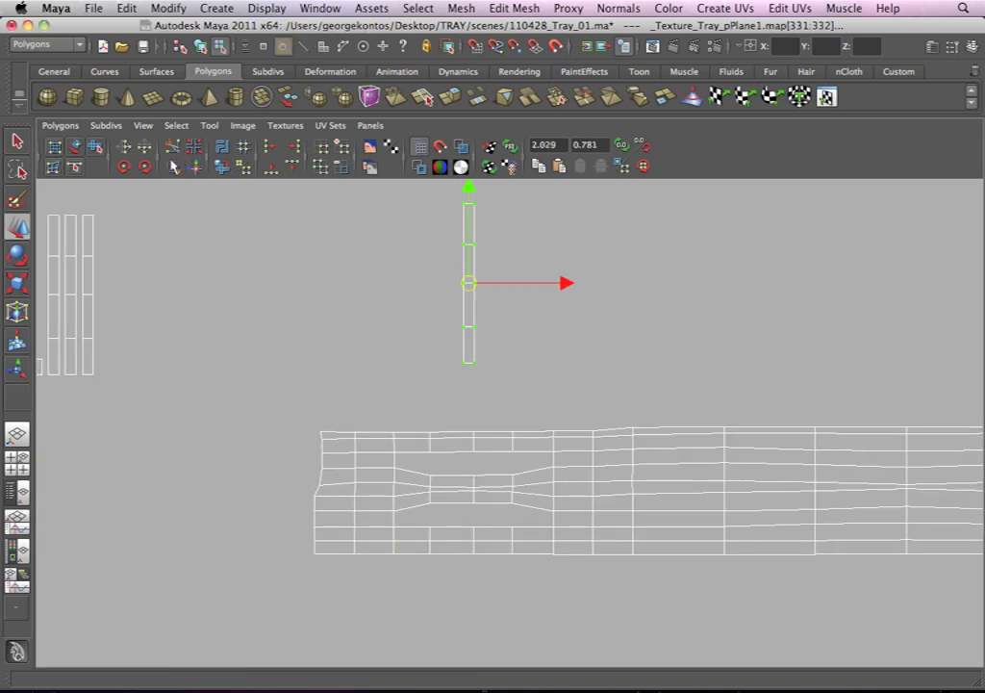
click(144, 168)
click(144, 167)
Step: Try to move and sew the narrow shell's lower edges to the lower edge of the strip's handle opening
right_drag(519, 282, 528, 259)
drag(555, 312, 400, 282)
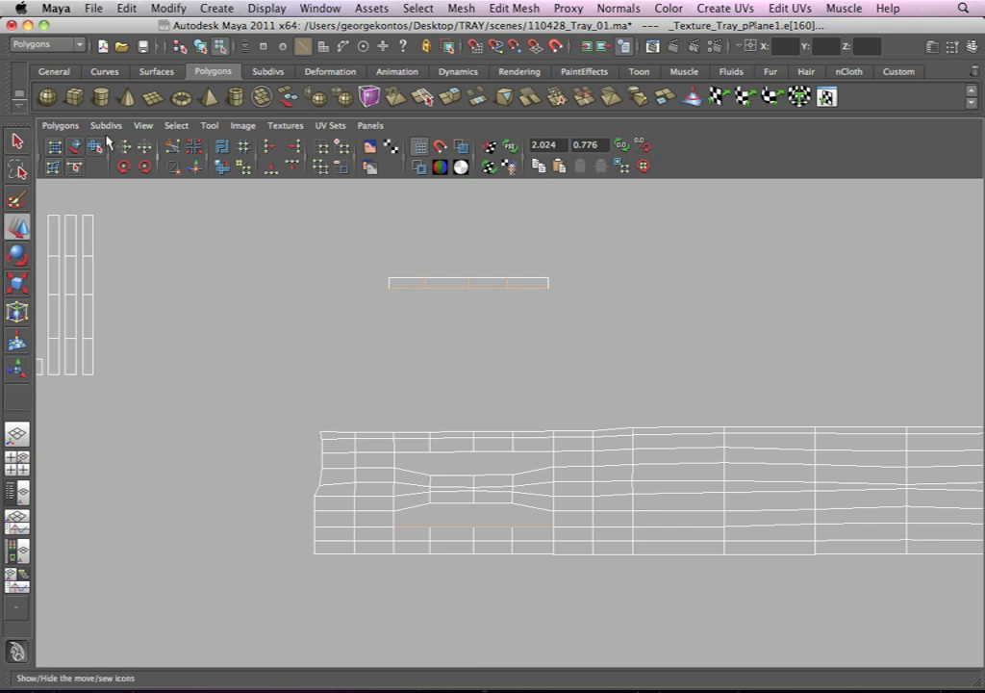
click(60, 125)
click(113, 565)
alt+right_drag(612, 552, 668, 589)
alt+middle_drag(572, 558, 585, 385)
alt+right_drag(616, 463, 646, 493)
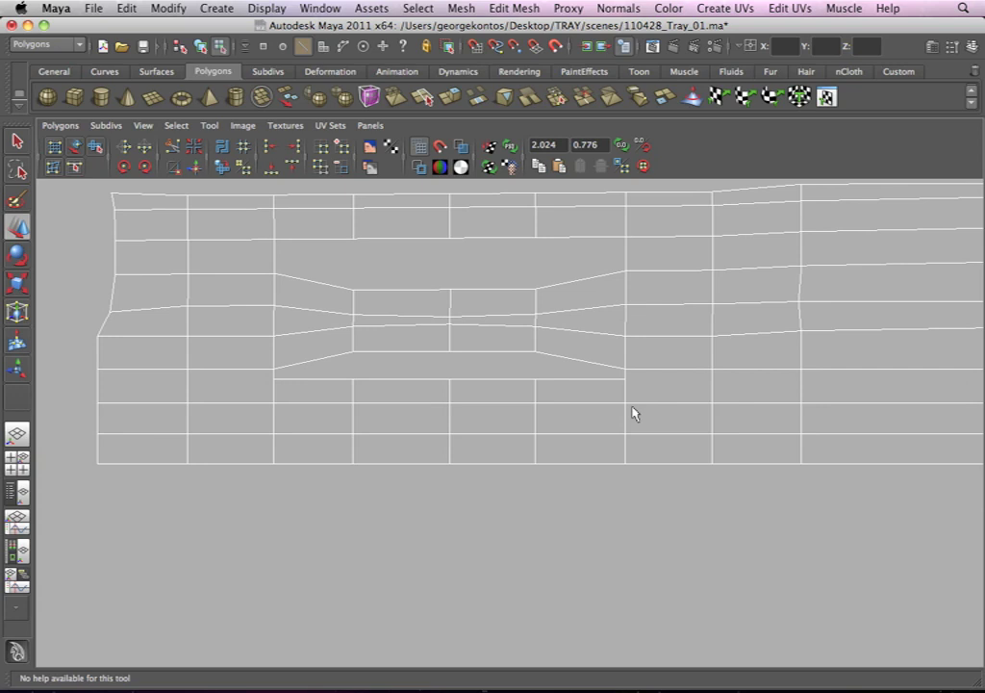
key(z)
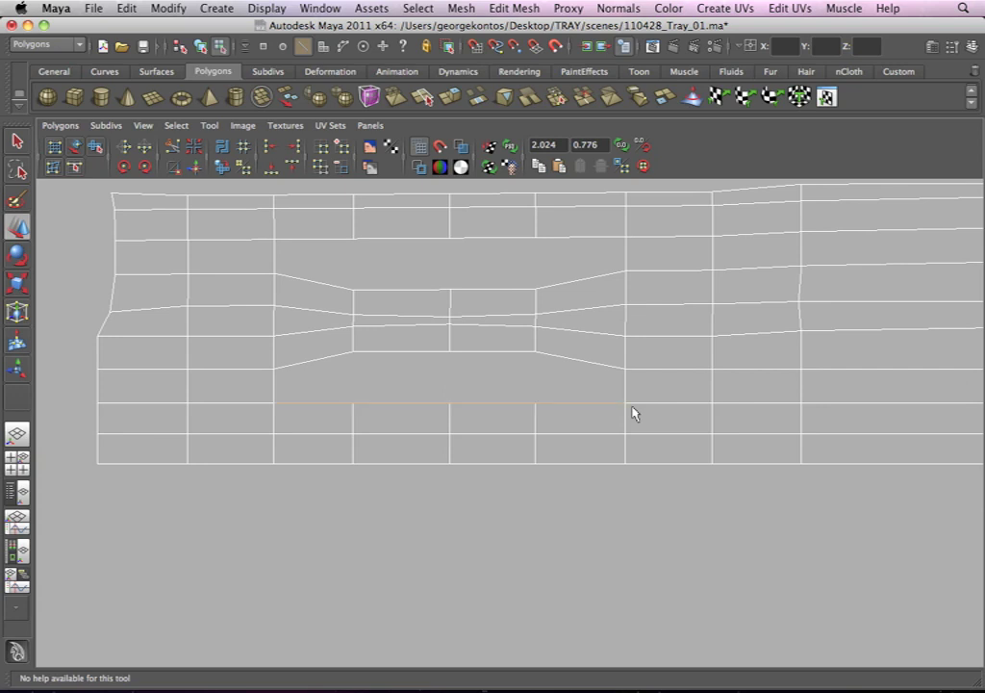
Step: Select the narrow shell's left end edge and move and sew the matching small square shell to it
alt+right_drag(580, 289, 448, 299)
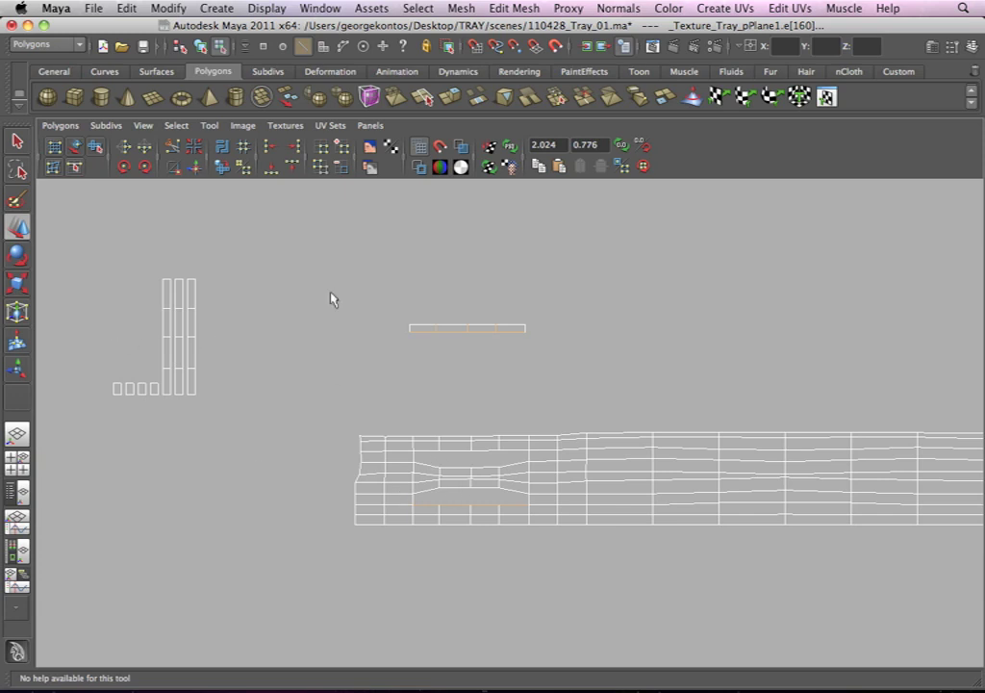
right_click(193, 333)
right_drag(192, 333, 250, 332)
click(410, 330)
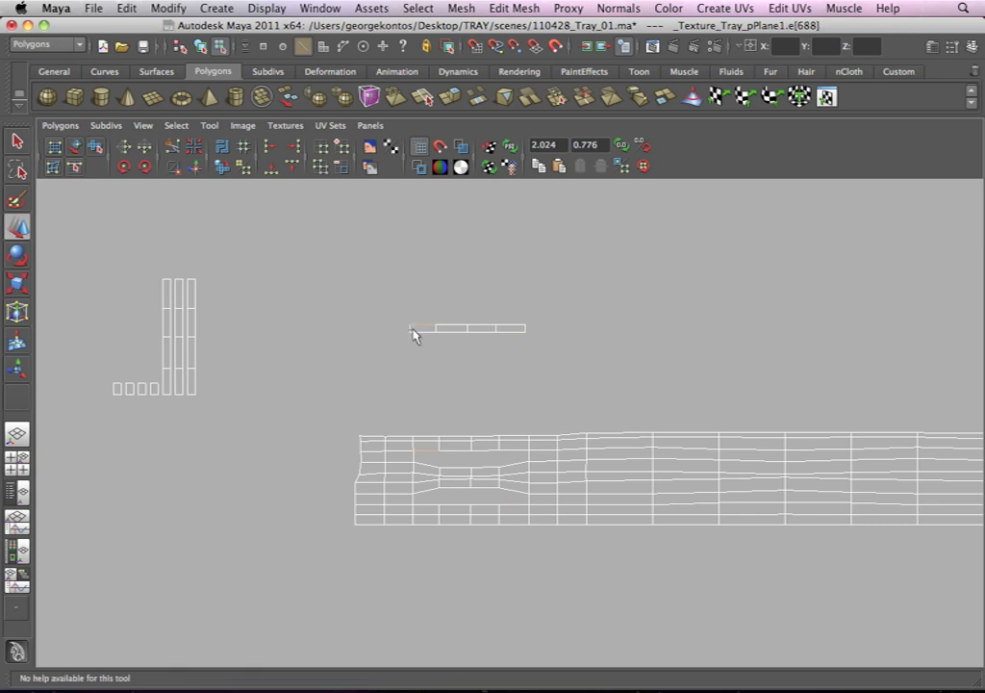
click(414, 336)
key(w)
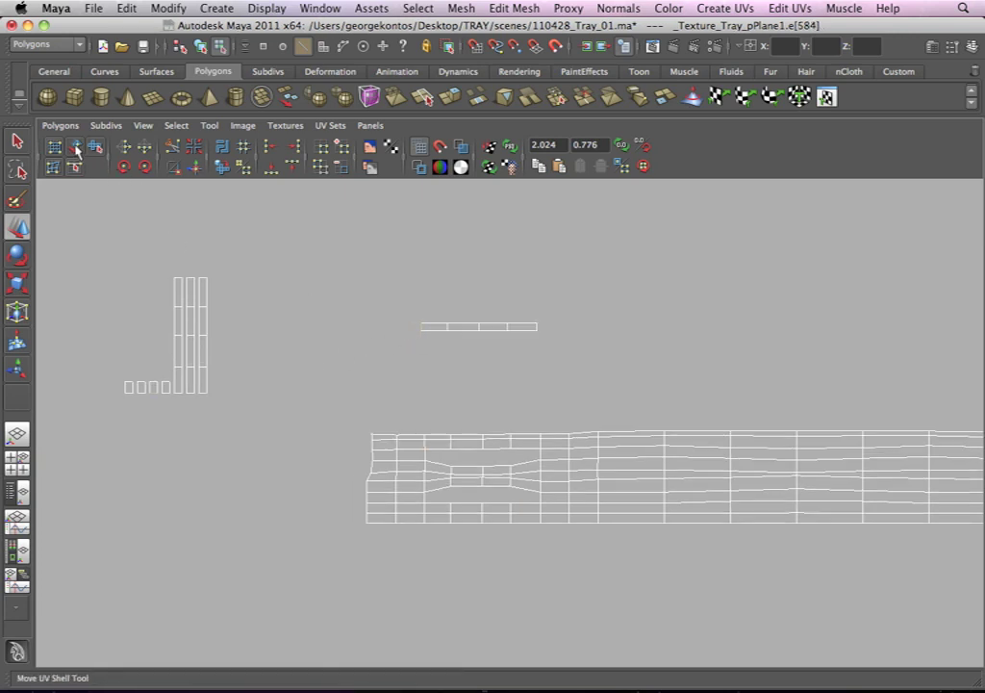
click(60, 125)
click(76, 531)
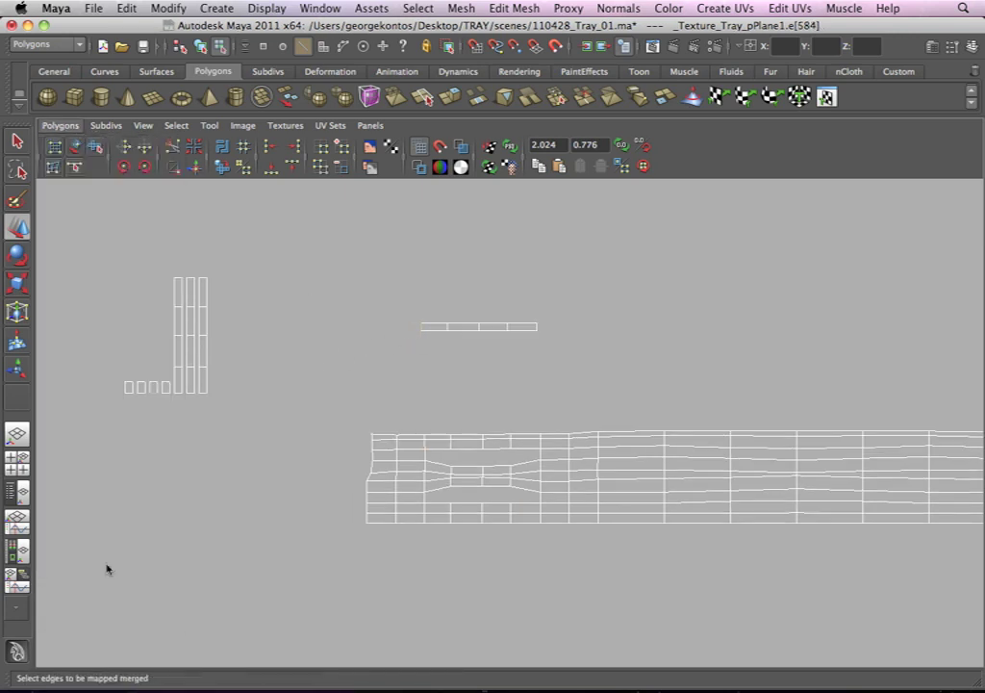
Step: Move and sew another small square shell to the narrow shell's right end edge
click(536, 331)
click(59, 125)
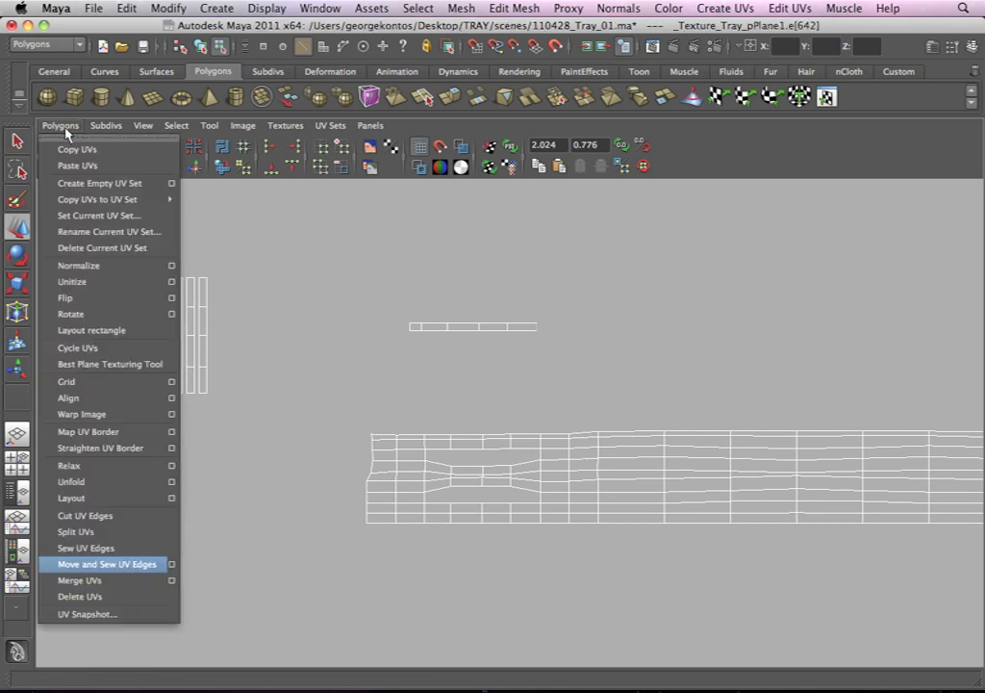
click(74, 567)
click(312, 446)
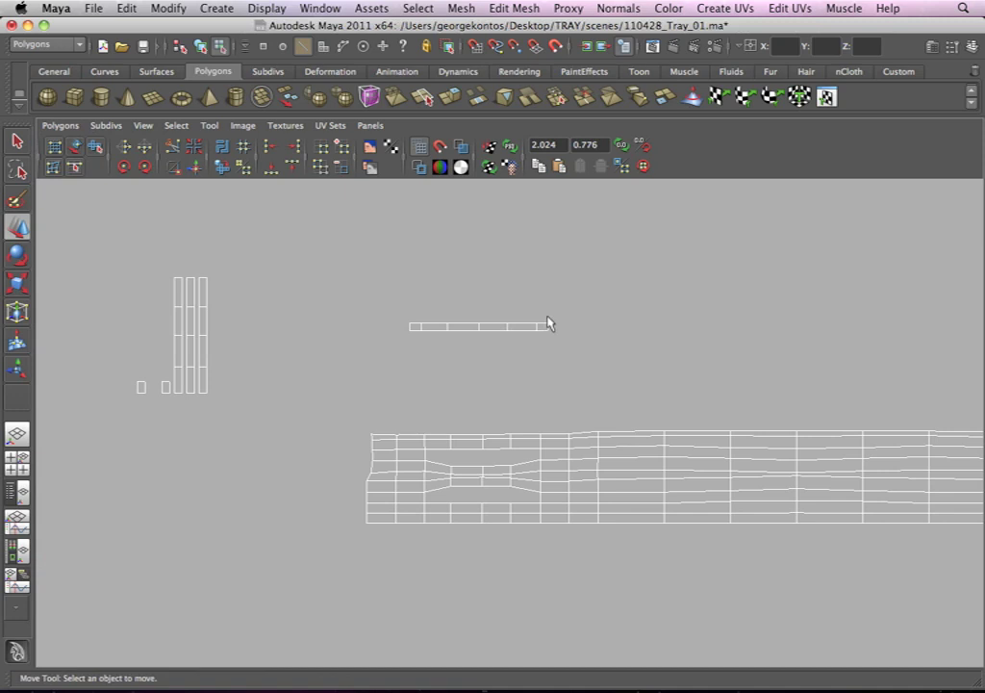
Step: Move and sew the matching long narrow shell to the right end edge of the joined handle-opening shell
click(556, 330)
click(62, 127)
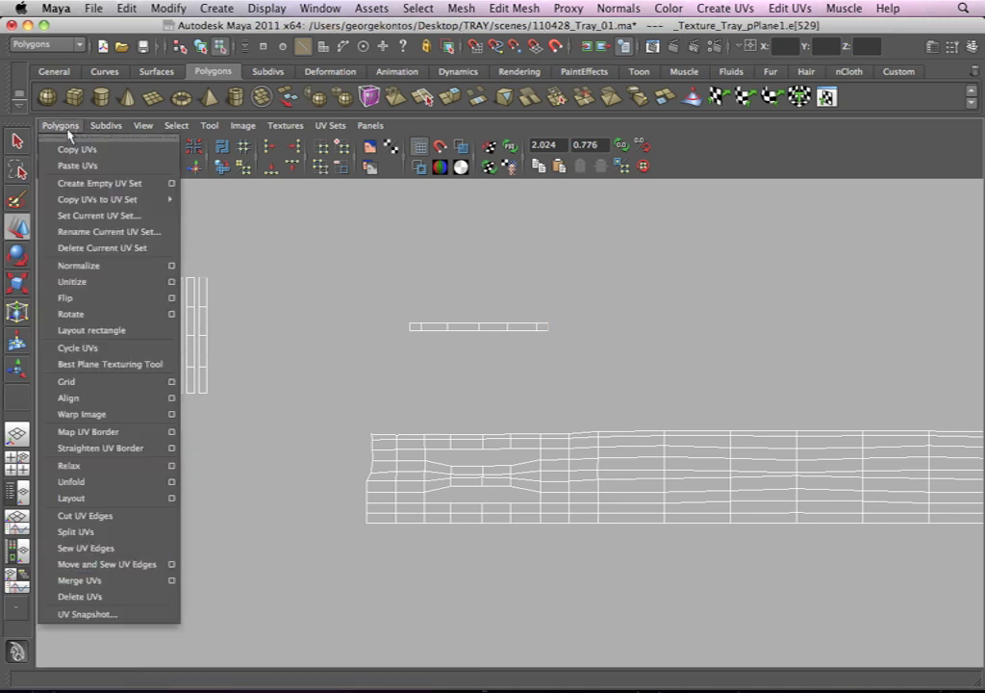
click(107, 564)
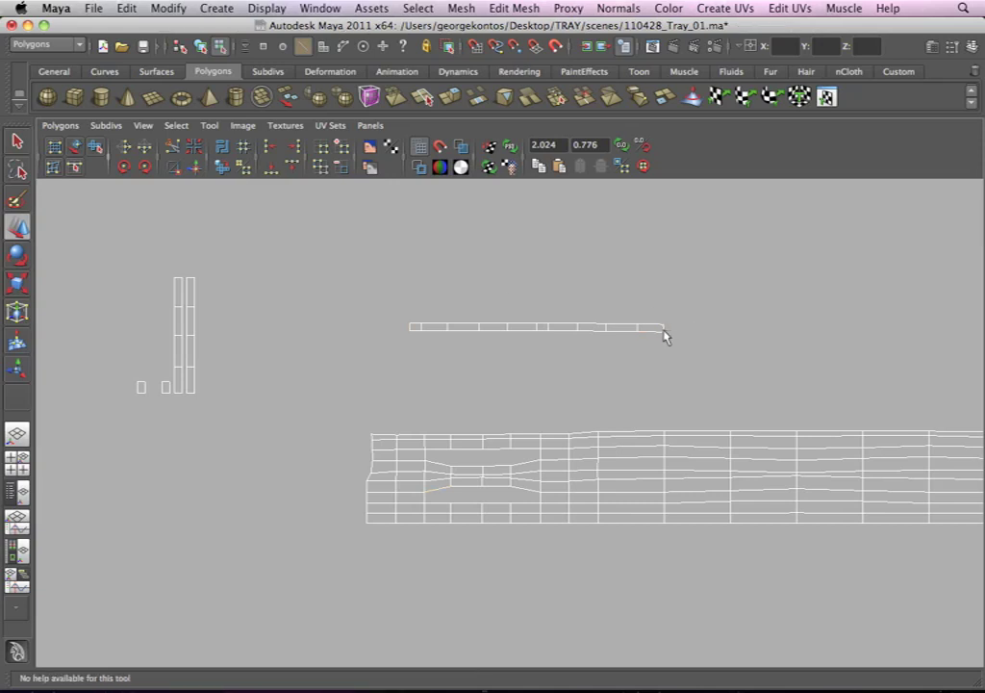
click(664, 330)
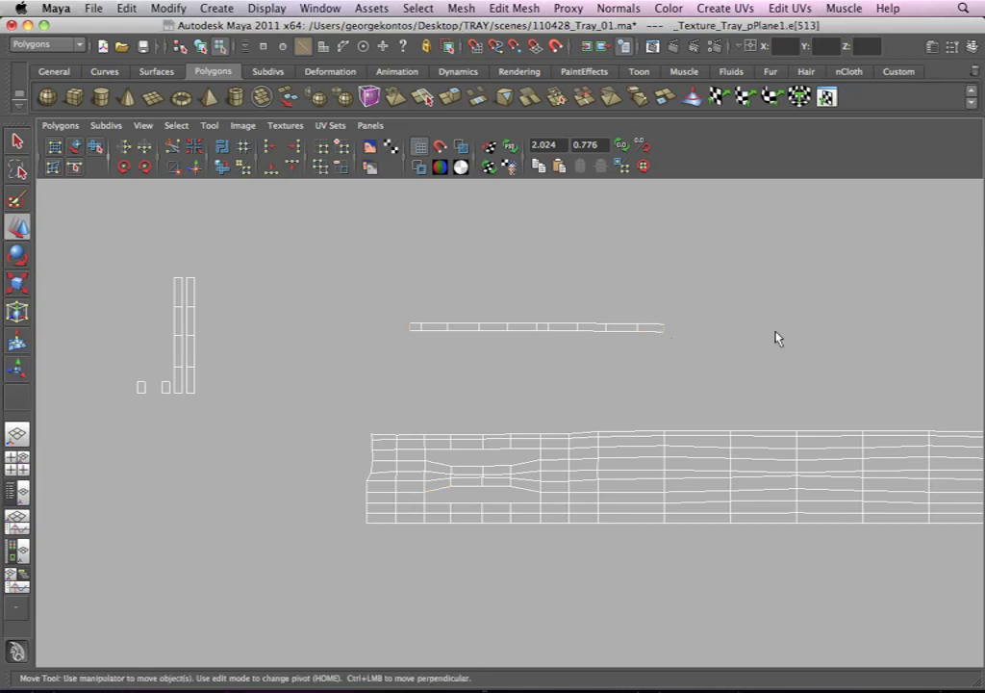
Step: Select all UVs of one of the two remaining vertical narrow shells and move it above the middle of the wall strip
right_drag(192, 292, 270, 291)
drag(211, 263, 188, 419)
middle_drag(202, 368, 781, 303)
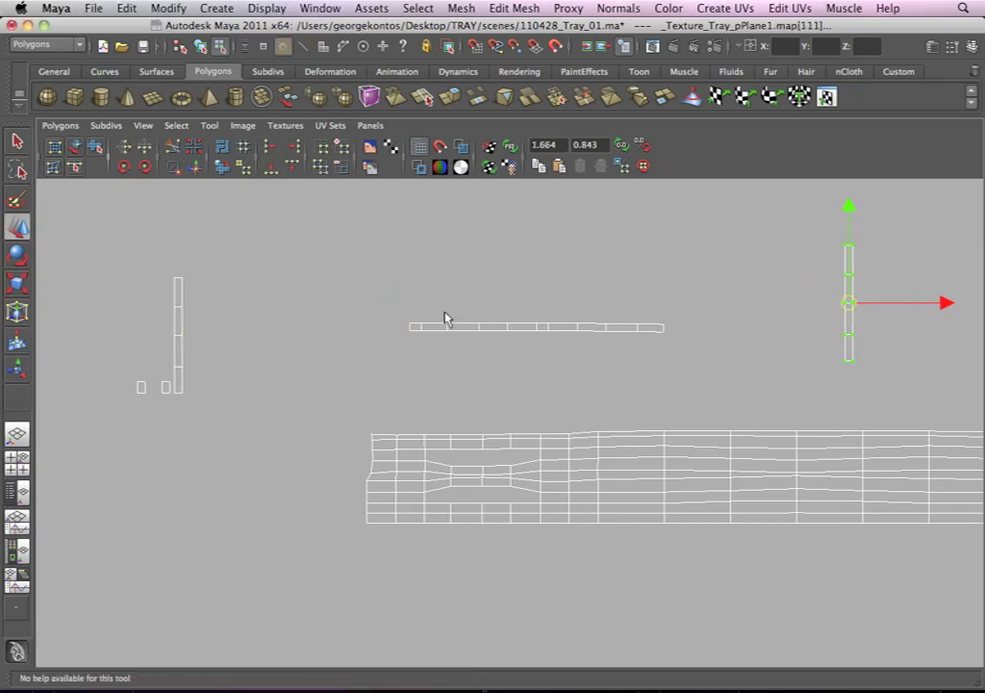
Step: Select the joined handle-opening shell's UVs and move it just below the wall strip's first handle opening
drag(723, 361, 724, 359)
middle_drag(568, 327, 500, 545)
click(508, 580)
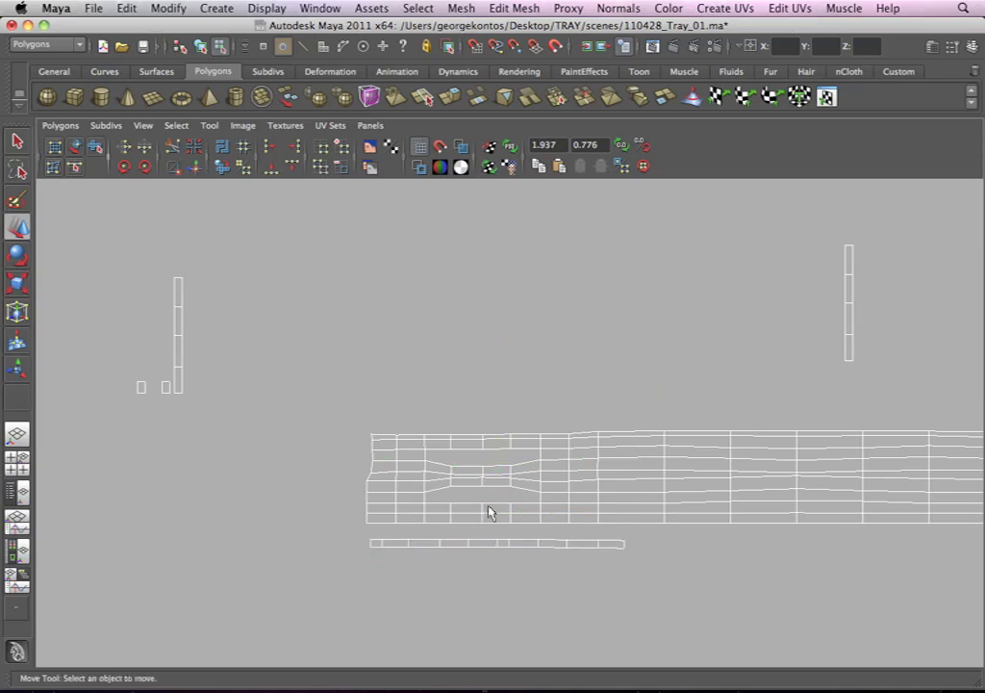
Step: Check which edge the isolated vertical narrow shell shares, select all its UVs and rotate it 90 degrees counterclockwise
alt+middle_drag(760, 296, 644, 330)
drag(592, 251, 654, 402)
right_drag(618, 328, 630, 294)
click(623, 289)
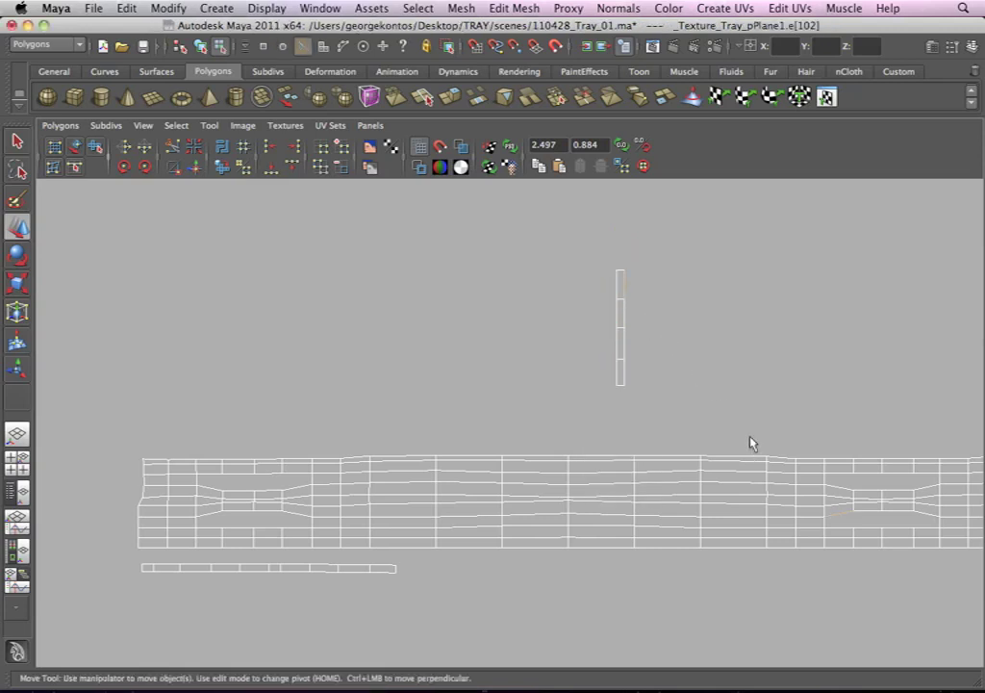
right_drag(621, 295, 674, 298)
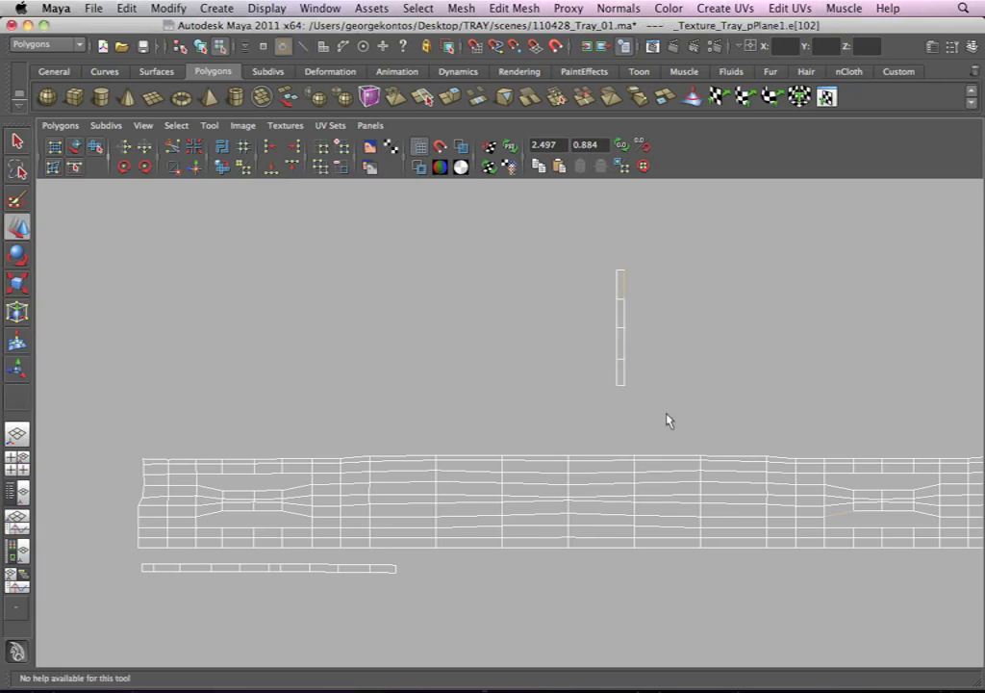
drag(667, 414, 580, 245)
click(128, 169)
click(126, 168)
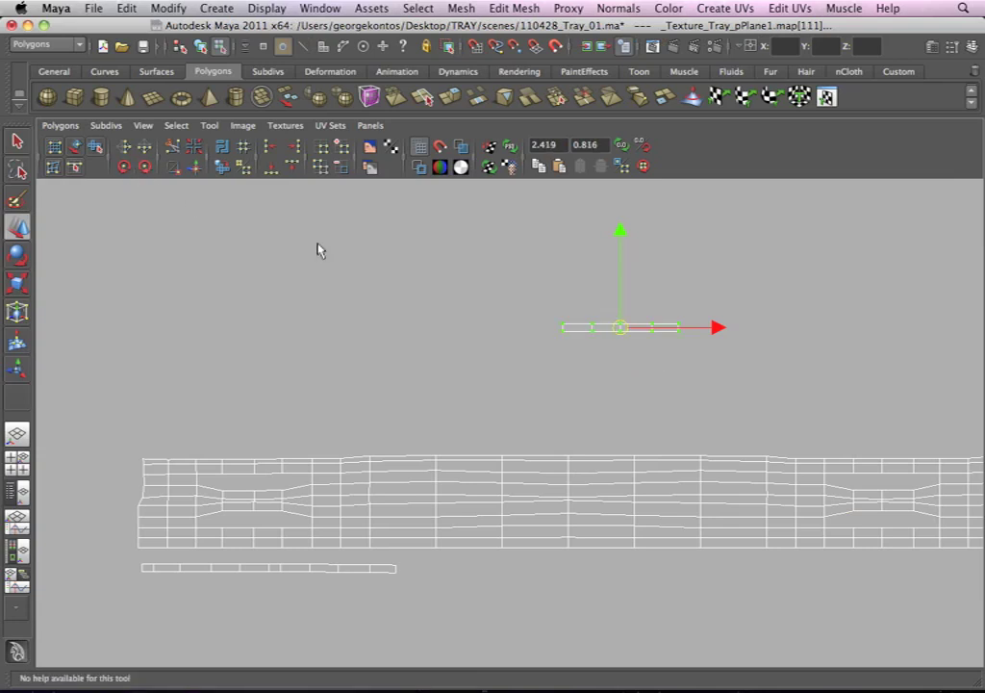
Step: Move the horizontal narrow shell just below the wall strip's second handle opening
alt+middle_drag(664, 340, 526, 311)
drag(483, 298, 754, 549)
alt+middle_drag(695, 476, 611, 340)
alt+right_drag(616, 346, 692, 368)
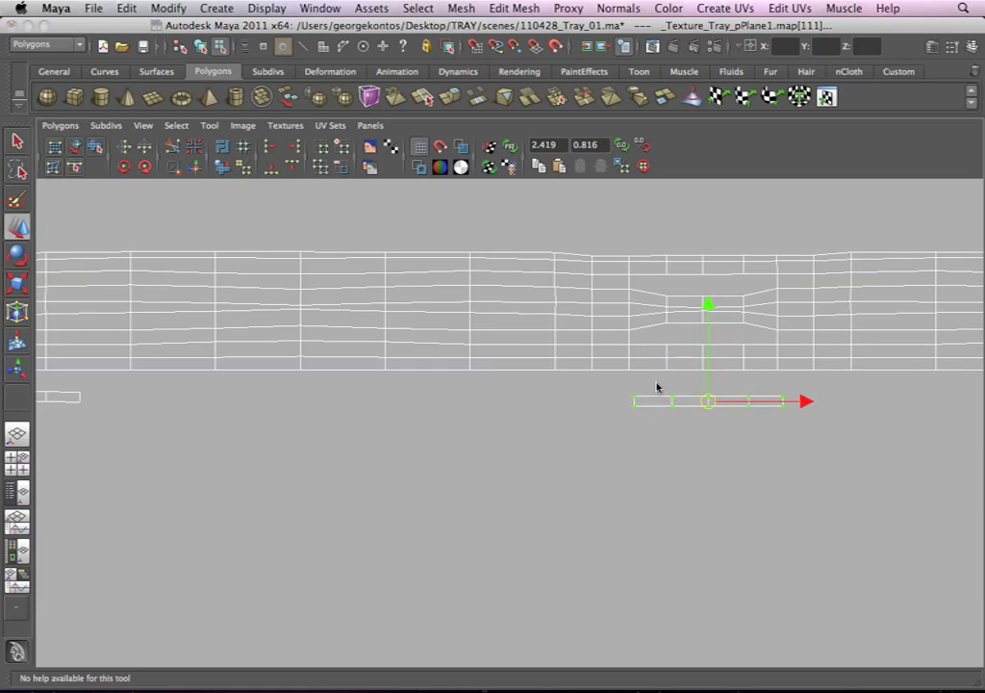
Step: Sew the two matching small square shells to the left and right end edges of the narrow shell
click(60, 125)
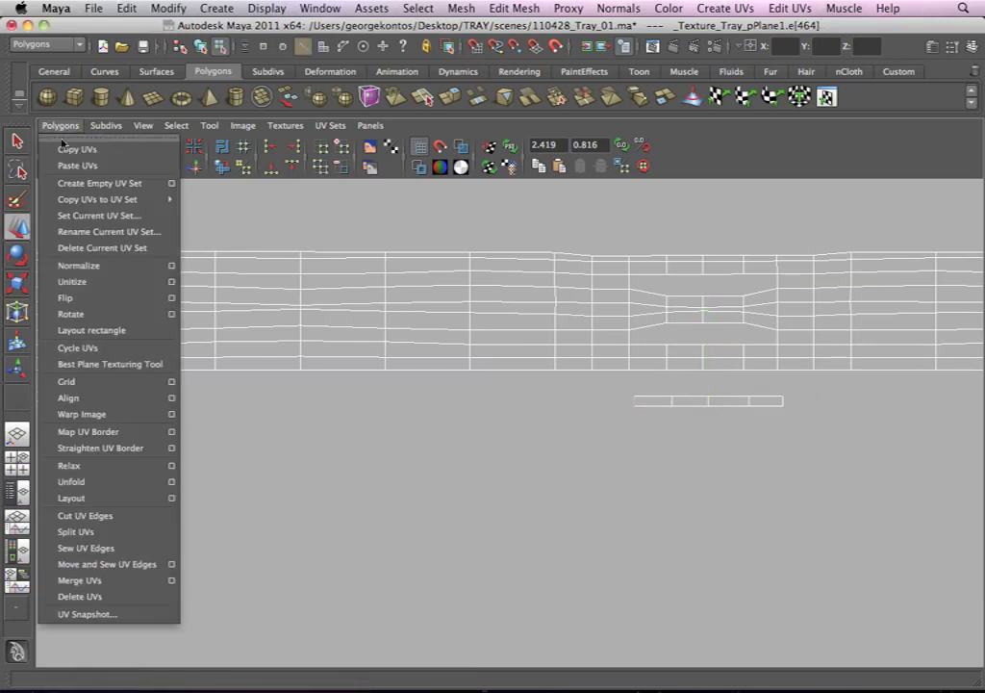
click(109, 566)
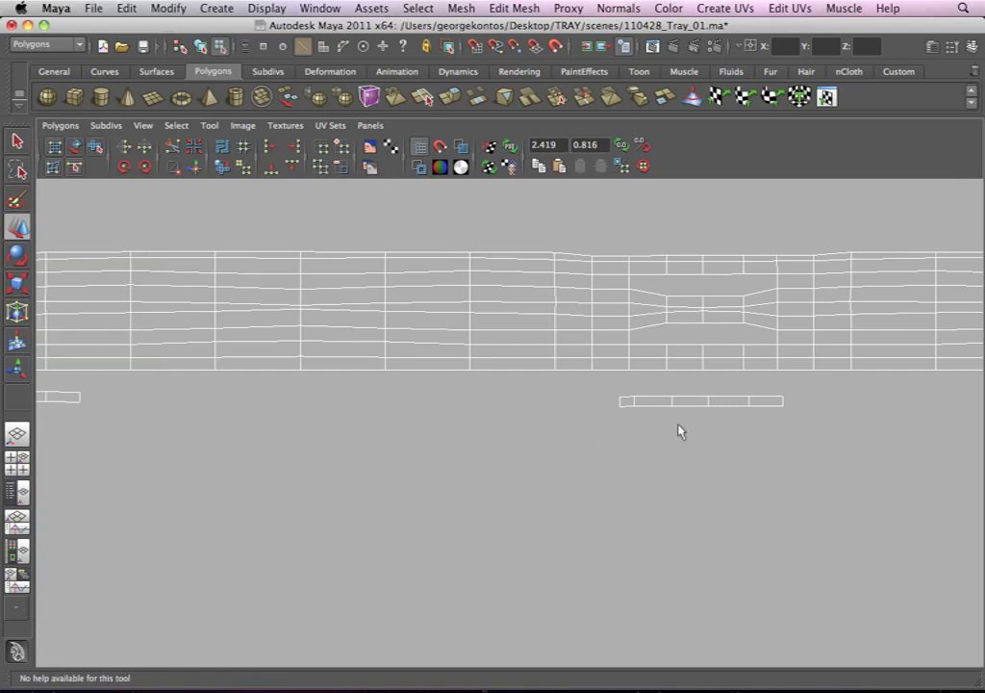
click(784, 404)
click(60, 126)
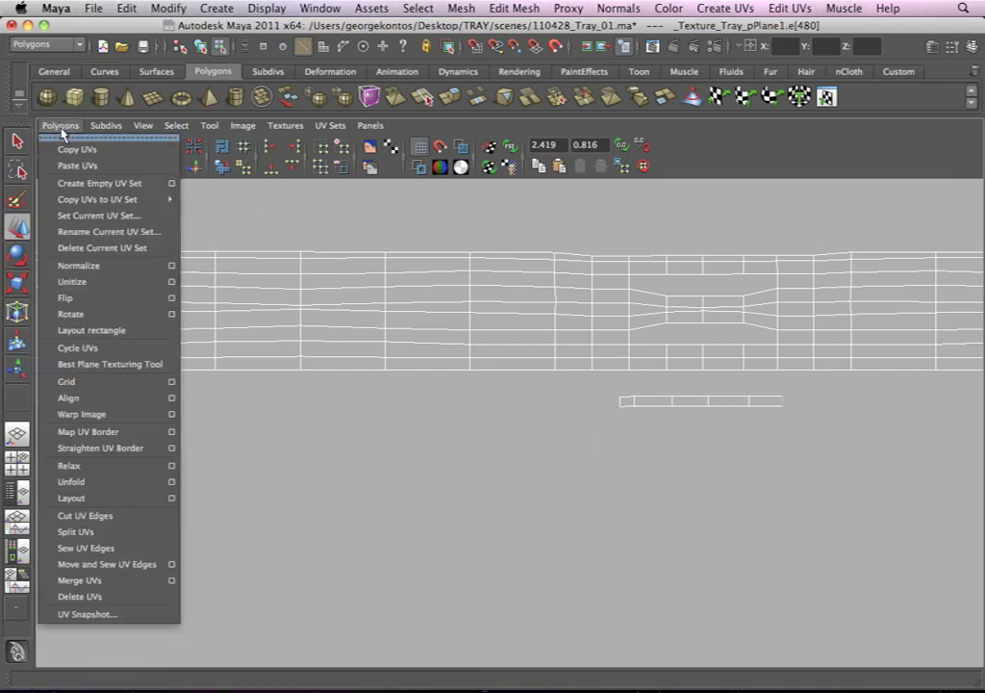
click(87, 547)
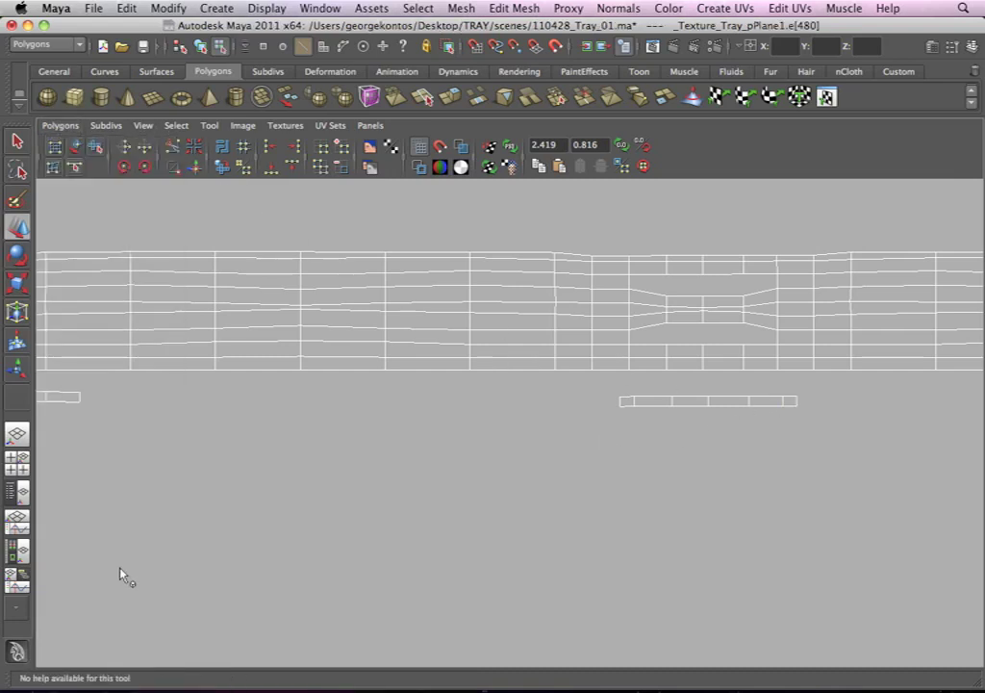
Step: Move and sew the last long narrow shell to the outer edge of the left small square
click(624, 408)
click(62, 126)
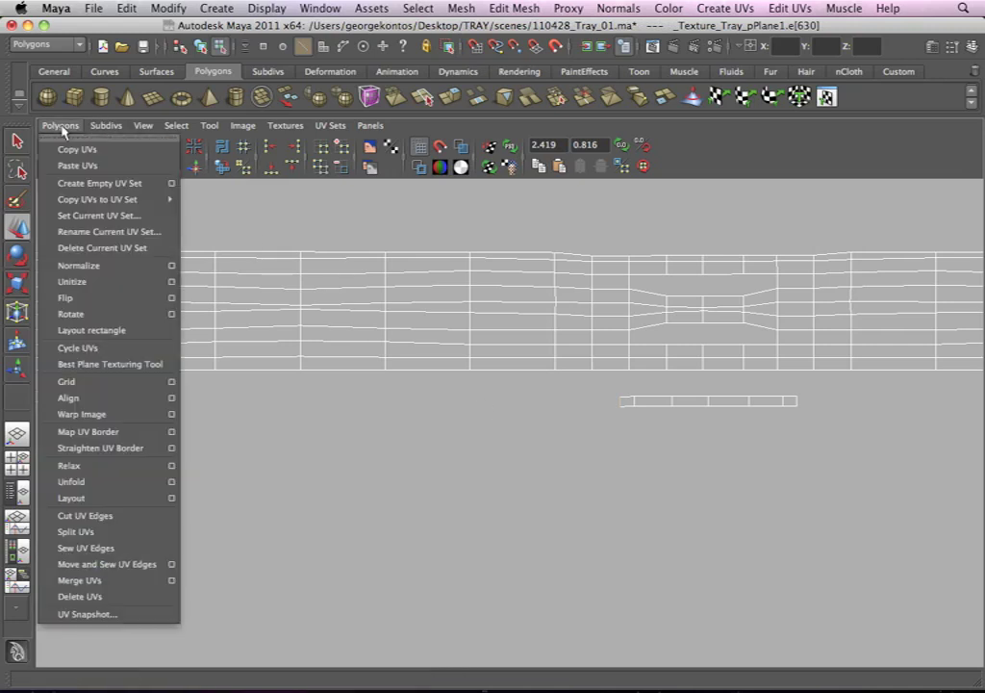
click(138, 579)
Step: Select all UVs of the second joined handle-opening shell and center it below the second handle opening
right_click(595, 410)
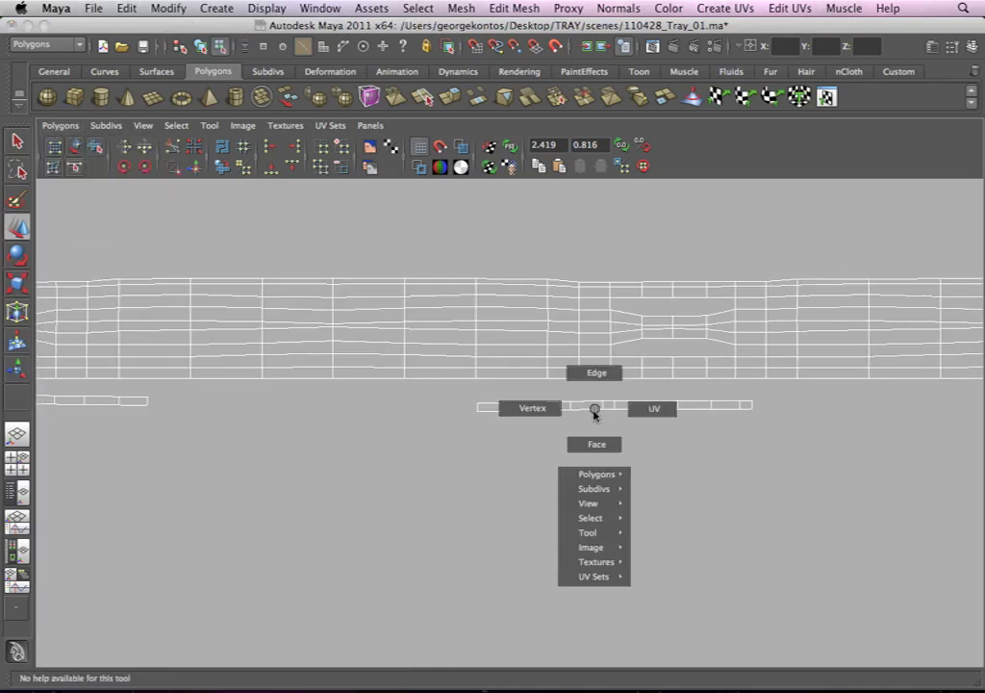
click(650, 409)
drag(837, 468, 838, 469)
drag(611, 405, 670, 405)
alt+right_drag(653, 411, 327, 361)
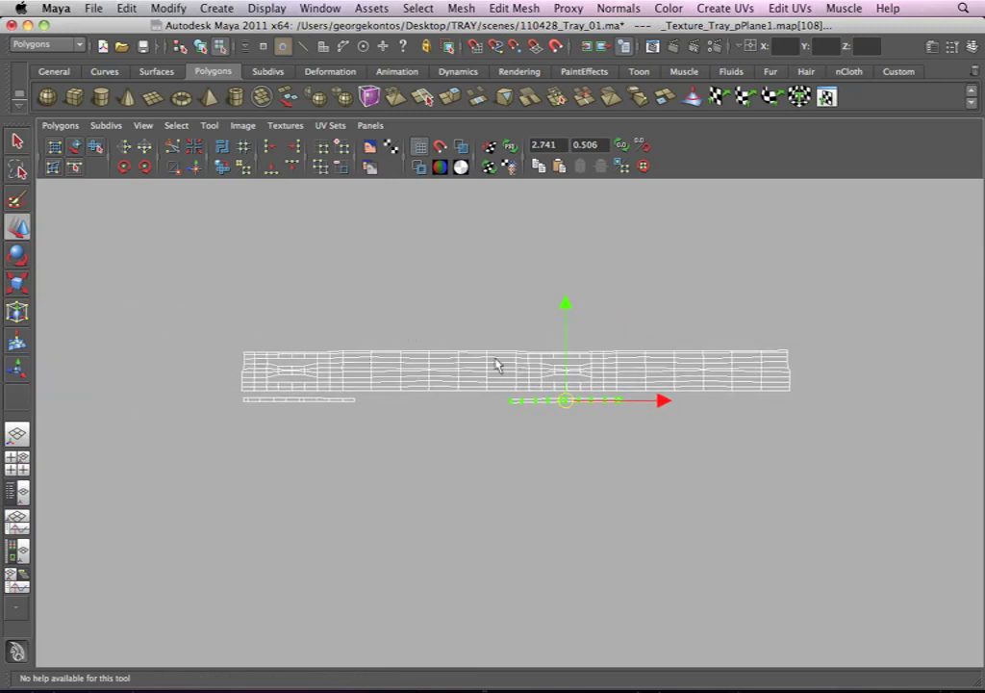
Step: Select the whole tray in object mode and examine the model against its two remaining grid-shaped UV shells
key(space)
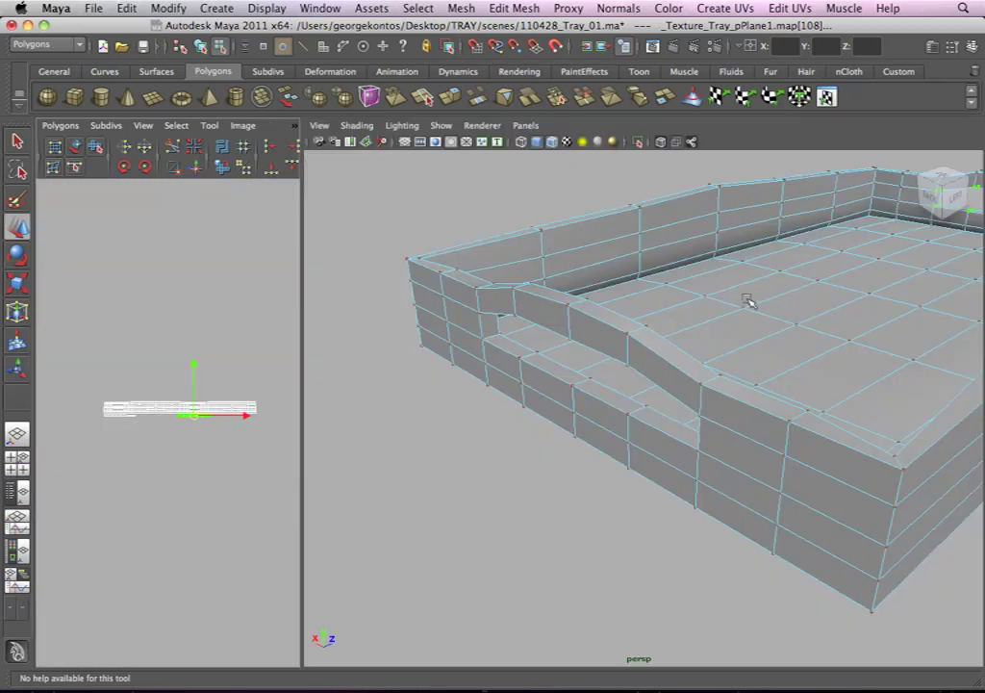
key(space)
key(space)
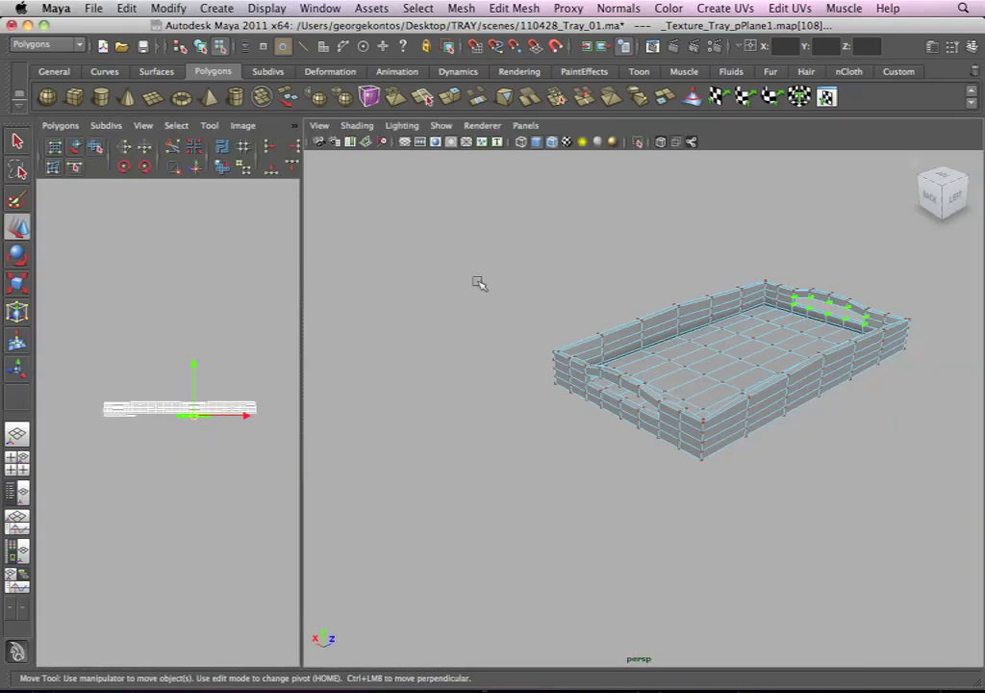
right_drag(671, 326, 729, 308)
click(717, 339)
alt+drag(714, 375, 762, 320)
alt+right_drag(285, 406, 64, 407)
alt+middle_drag(88, 402, 192, 392)
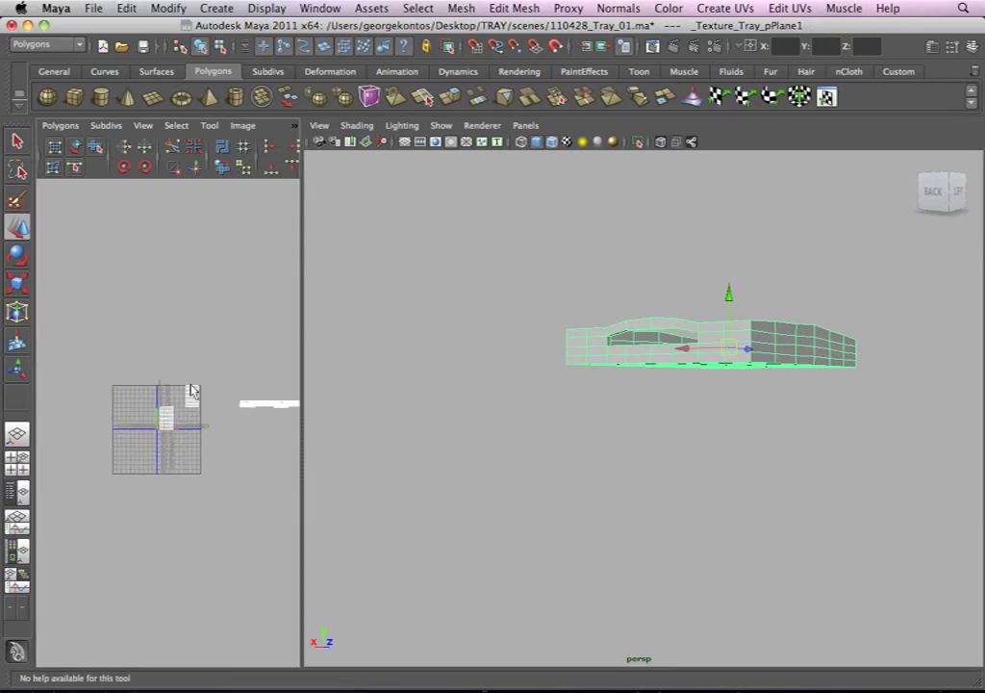
alt+right_drag(191, 392, 310, 413)
alt+right_drag(251, 391, 283, 402)
alt+middle_drag(199, 389, 129, 393)
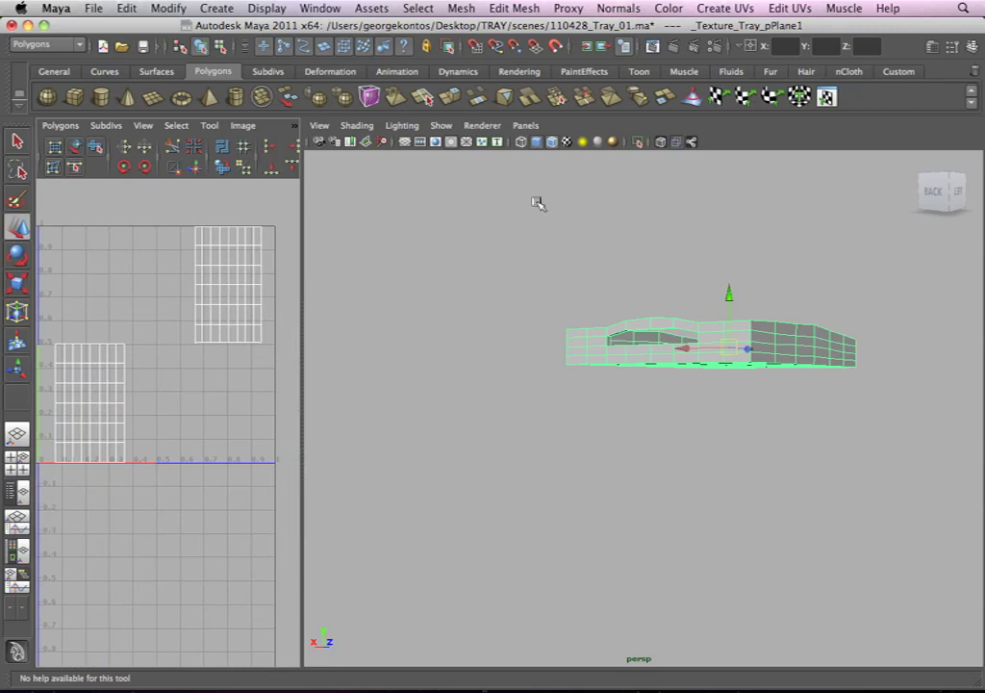
alt+drag(607, 342, 548, 296)
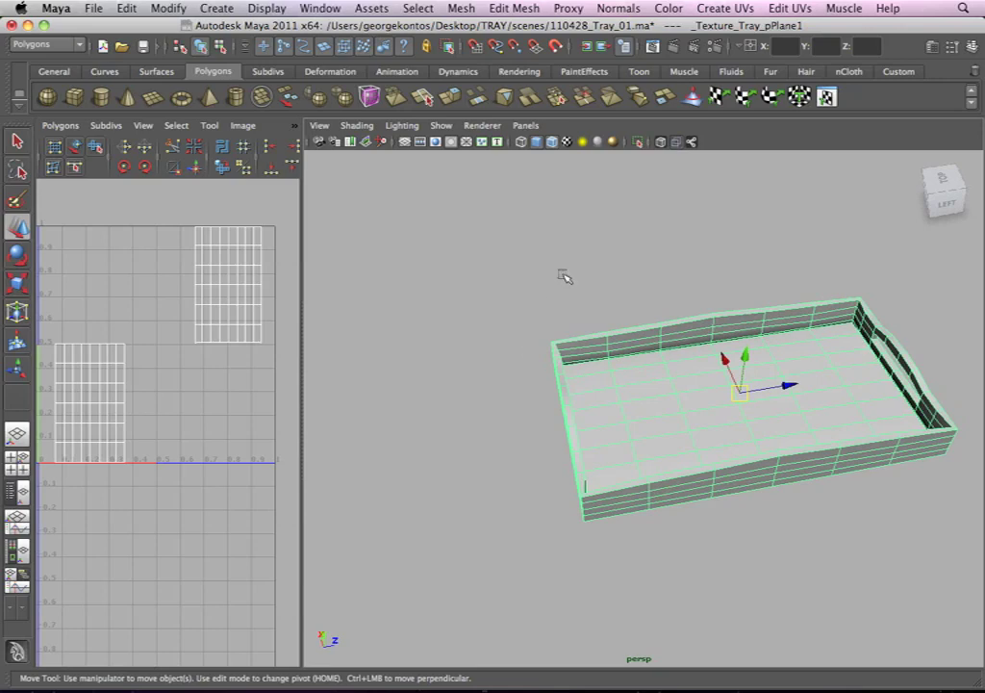
Step: Select the right border edges of the upper grid shell to find the matching edges on the wall strip
key(space)
alt+right_drag(520, 385, 249, 338)
alt+middle_drag(333, 393, 129, 394)
alt+right_drag(129, 395, 108, 392)
right_drag(378, 283, 398, 237)
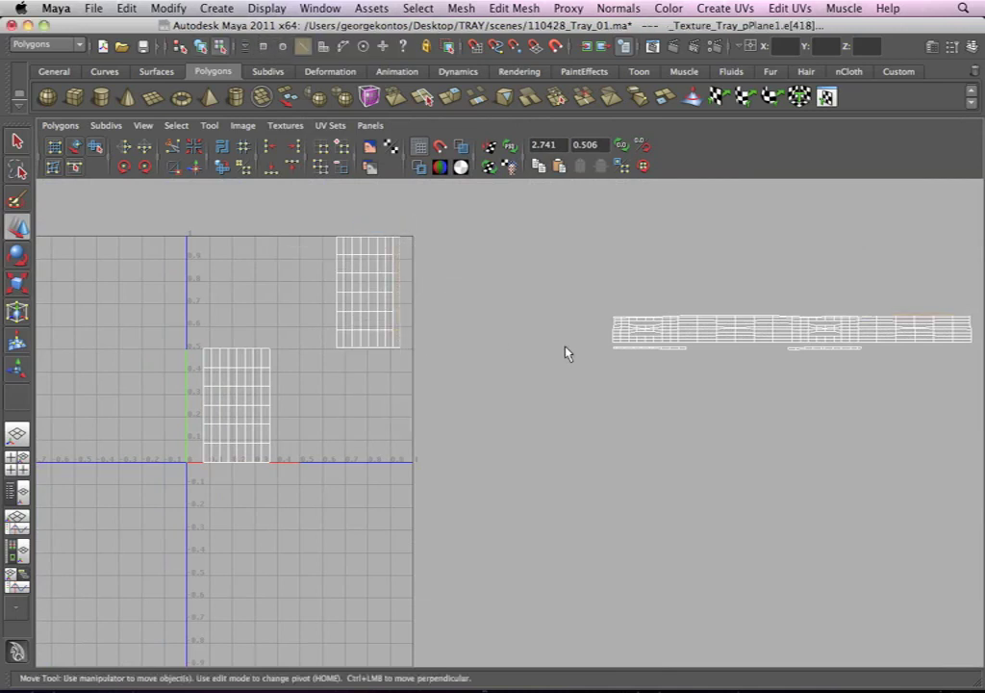
Step: Select all UVs of the upper grid shell and move it above the right part of the wall strip
alt+middle_drag(549, 347, 471, 345)
right_drag(279, 279, 340, 279)
drag(210, 234, 381, 404)
drag(284, 309, 814, 265)
alt+middle_drag(814, 266, 419, 366)
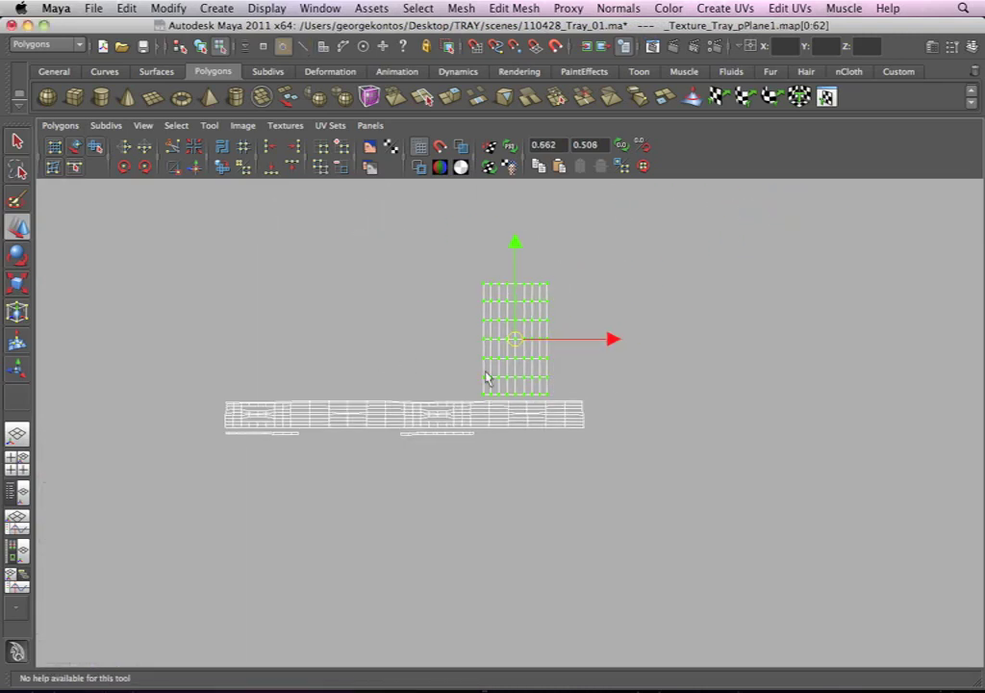
Step: Rotate the grid shell 90 degrees clockwise and position it over its matching section of the wall strip
alt+right_drag(419, 366, 494, 262)
click(144, 166)
click(144, 165)
right_drag(512, 321, 554, 321)
click(441, 309)
Step: Select the grid shell's lower border edges and move and sew them to the upper edge of the wall strip
right_drag(470, 292, 477, 261)
drag(588, 377, 589, 376)
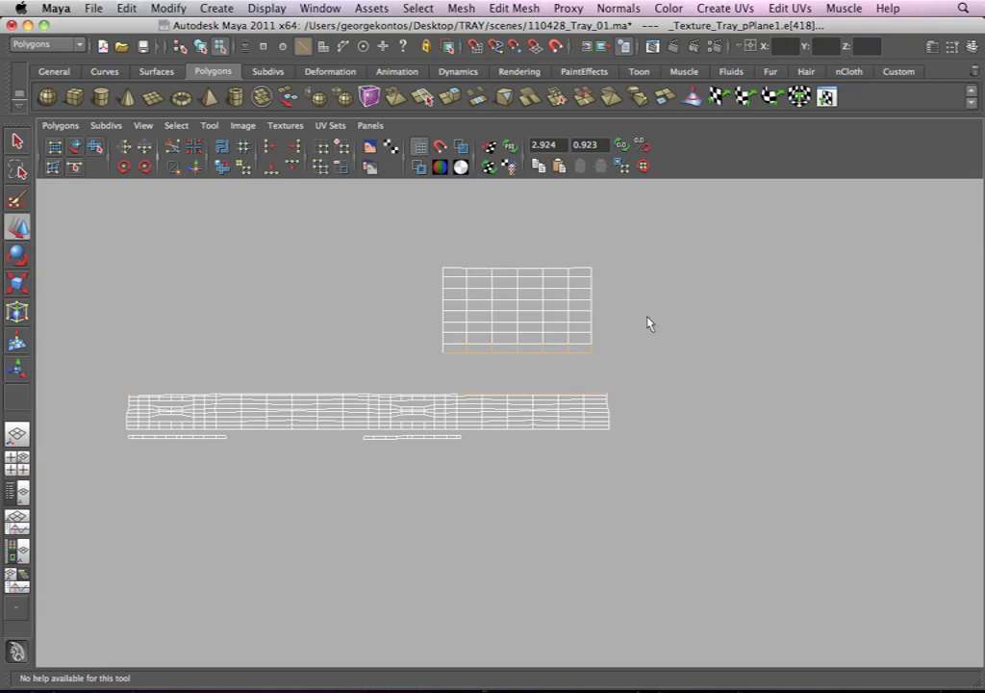
click(60, 125)
click(125, 563)
Step: Select all UVs of the remaining grid shell and move it above the left half of the wall strip
alt+middle_drag(446, 425, 703, 407)
alt+right_drag(703, 407, 79, 378)
alt+middle_drag(79, 383, 186, 399)
drag(145, 383, 244, 554)
right_drag(196, 454, 242, 456)
drag(146, 377, 241, 541)
drag(183, 473, 577, 325)
alt+right_drag(576, 325, 822, 441)
alt+middle_drag(823, 442, 507, 364)
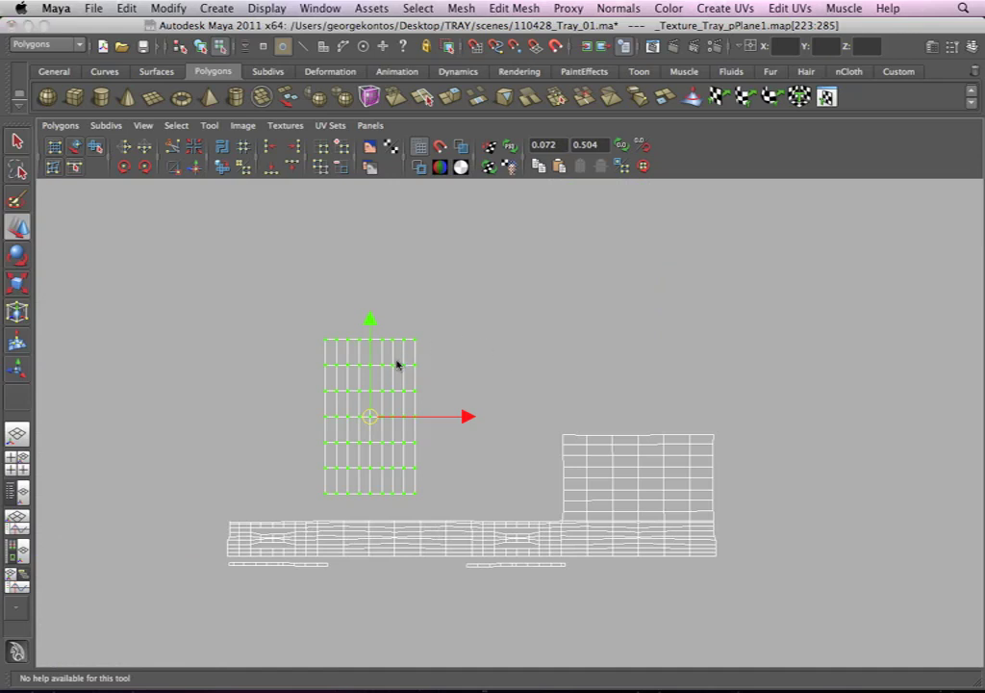
Step: Select the remaining grid shell's left border edges and move and sew them to the wall strip's lower edge
right_drag(397, 365, 395, 321)
drag(414, 350, 440, 486)
drag(314, 360, 336, 486)
alt+middle_drag(384, 577, 399, 479)
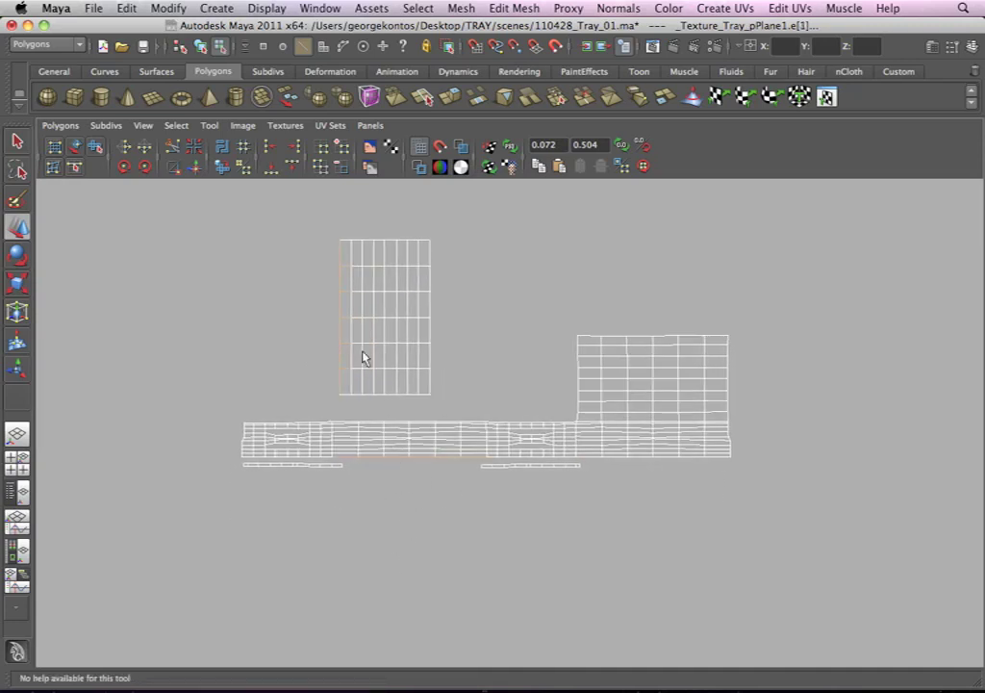
alt+right_drag(363, 357, 376, 292)
click(60, 125)
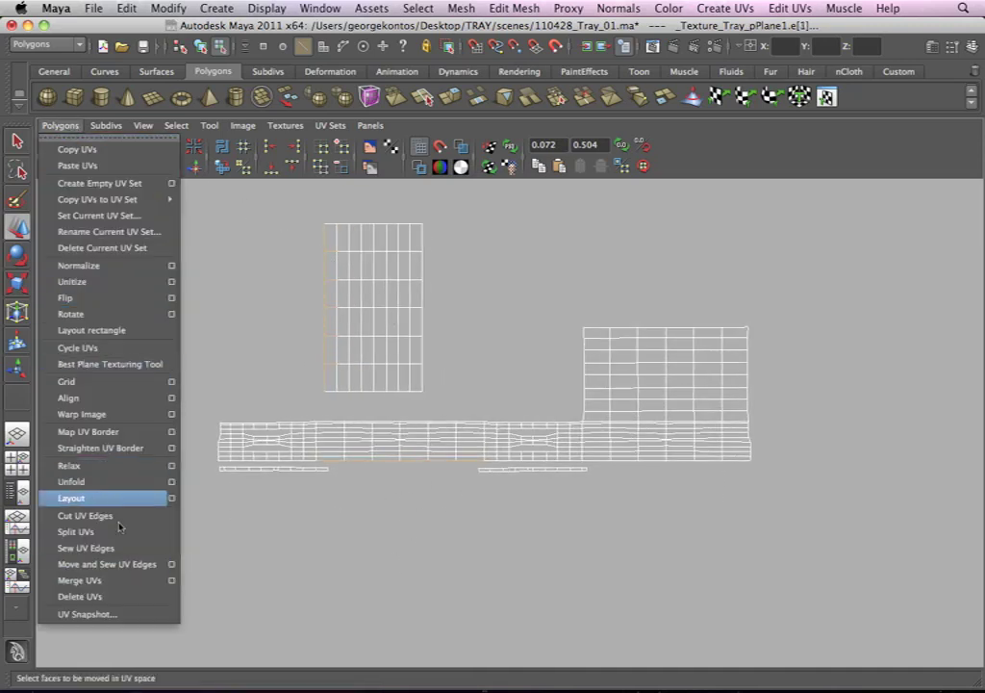
click(105, 564)
alt+right_drag(418, 510, 519, 511)
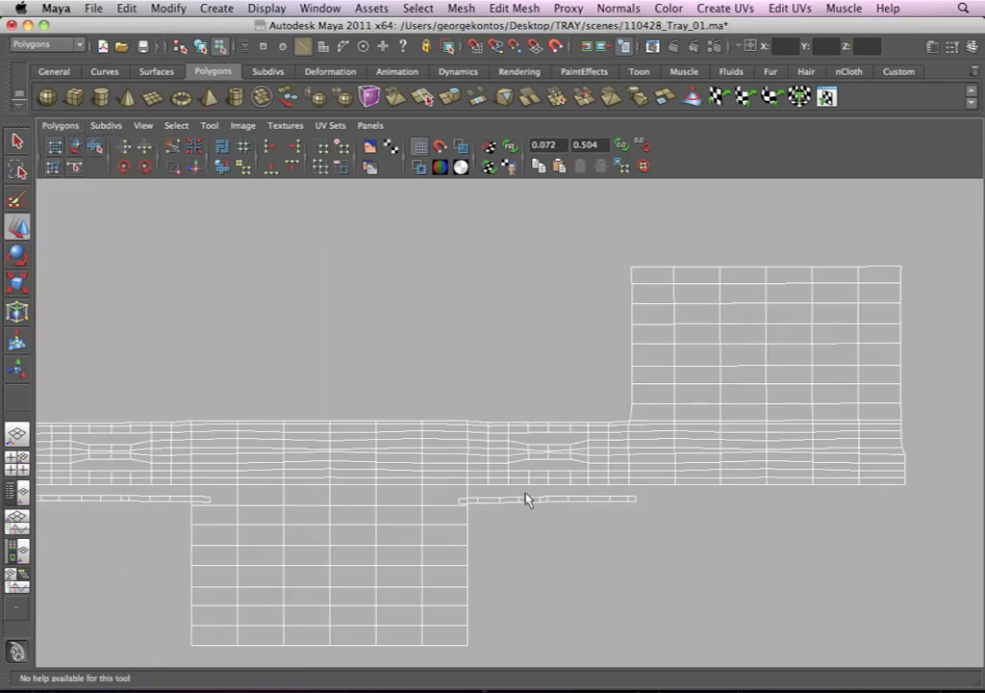
Step: Turn on Shade UVs to reveal where the narrow handle shells overlap the lower grid
alt+middle_drag(420, 519, 479, 448)
alt+right_drag(479, 449, 678, 494)
alt+middle_drag(285, 420, 347, 360)
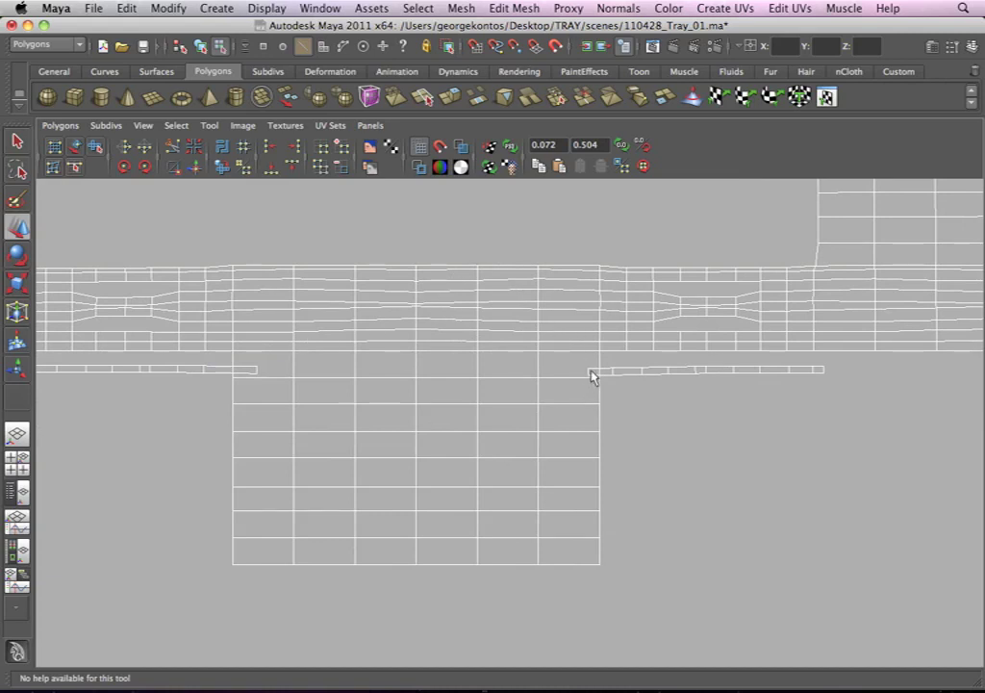
alt+middle_drag(554, 351, 525, 377)
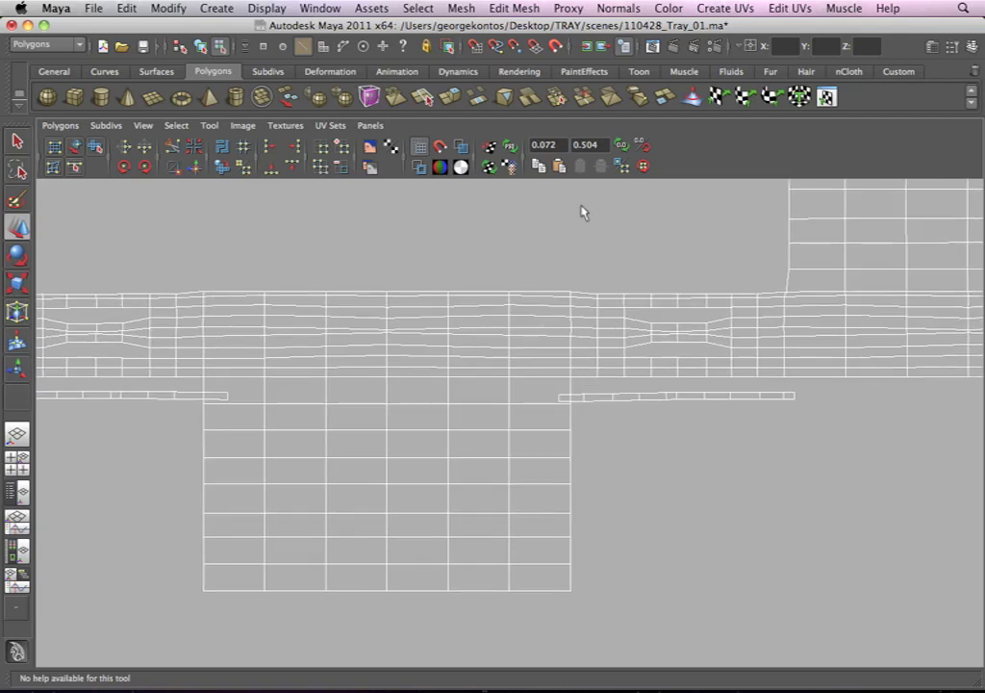
click(330, 126)
mouse_move(301, 126)
mouse_move(242, 125)
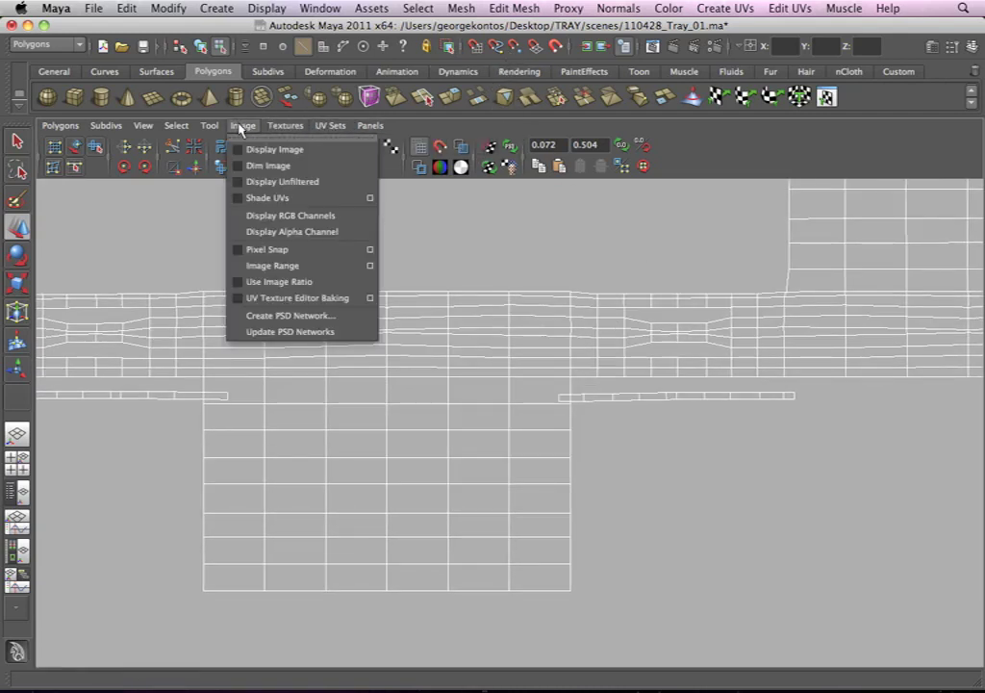
click(253, 200)
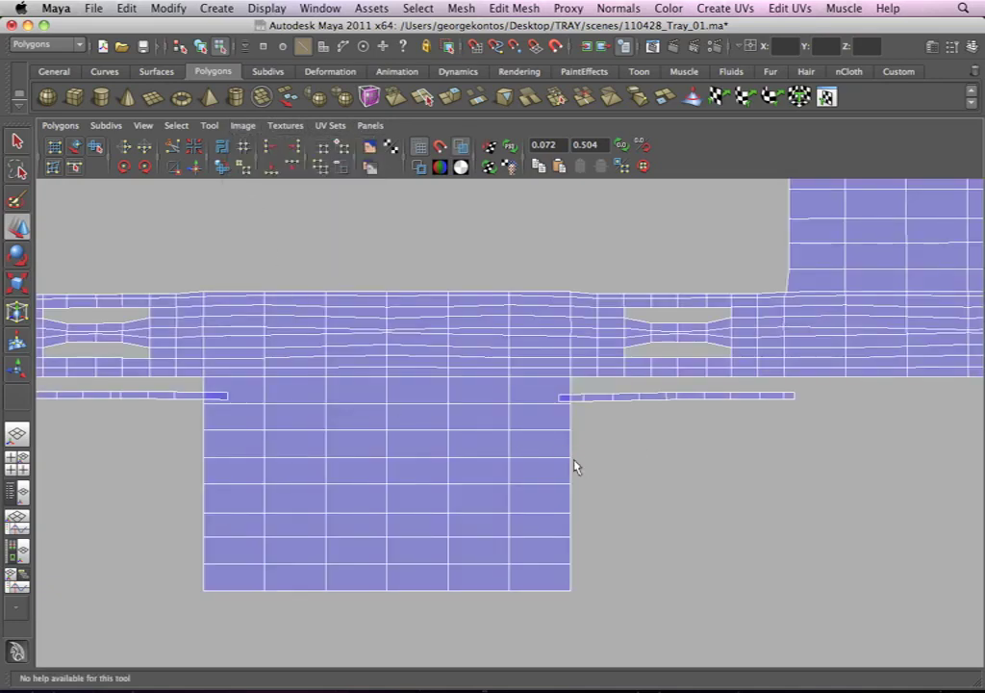
Step: Move two pairs of the right narrow shell's UVs back over its left end so its faces overlap
alt+middle_drag(522, 407, 524, 420)
alt+right_drag(641, 465, 750, 528)
alt+middle_drag(711, 471, 596, 451)
alt+right_drag(674, 512, 798, 605)
alt+right_drag(610, 539, 642, 575)
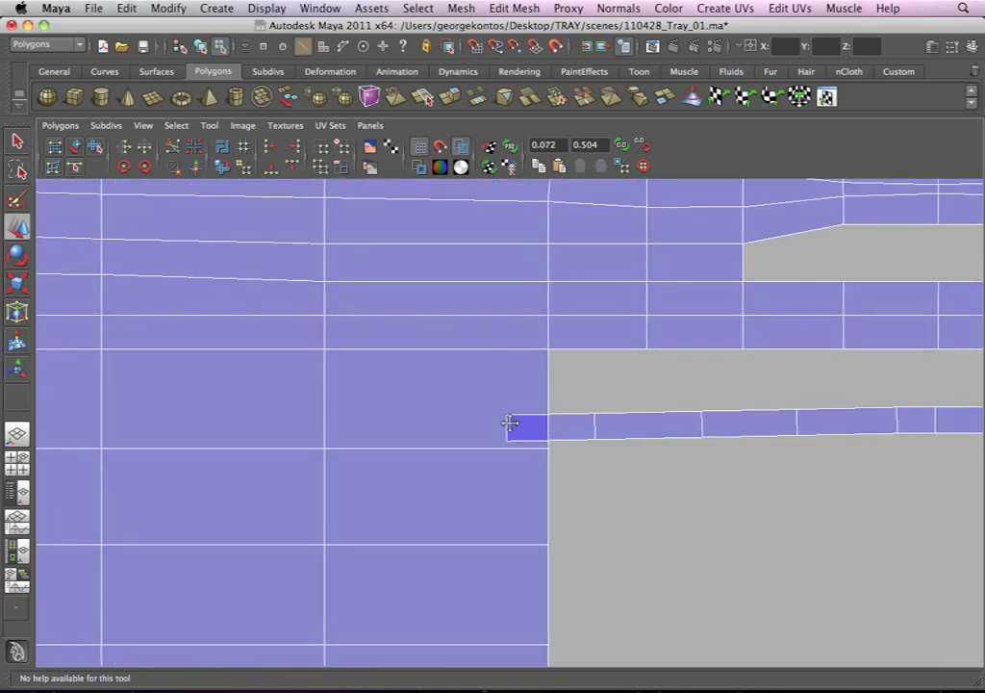
alt+middle_drag(518, 427, 470, 415)
drag(671, 456, 661, 422)
right_drag(656, 410, 681, 407)
drag(623, 383, 471, 410)
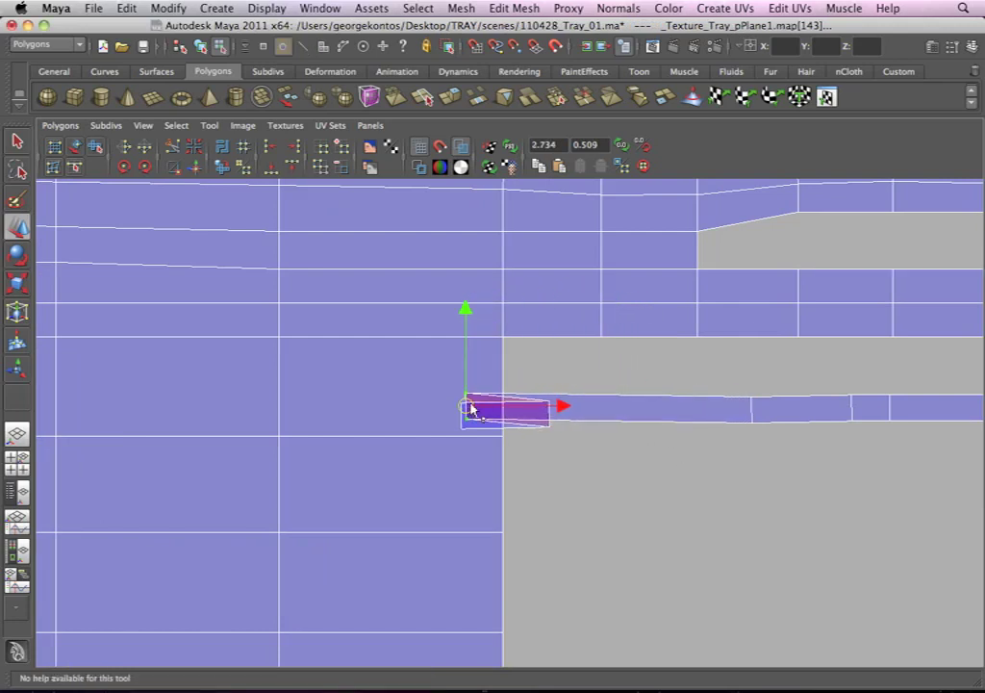
click(750, 409)
drag(756, 416, 480, 412)
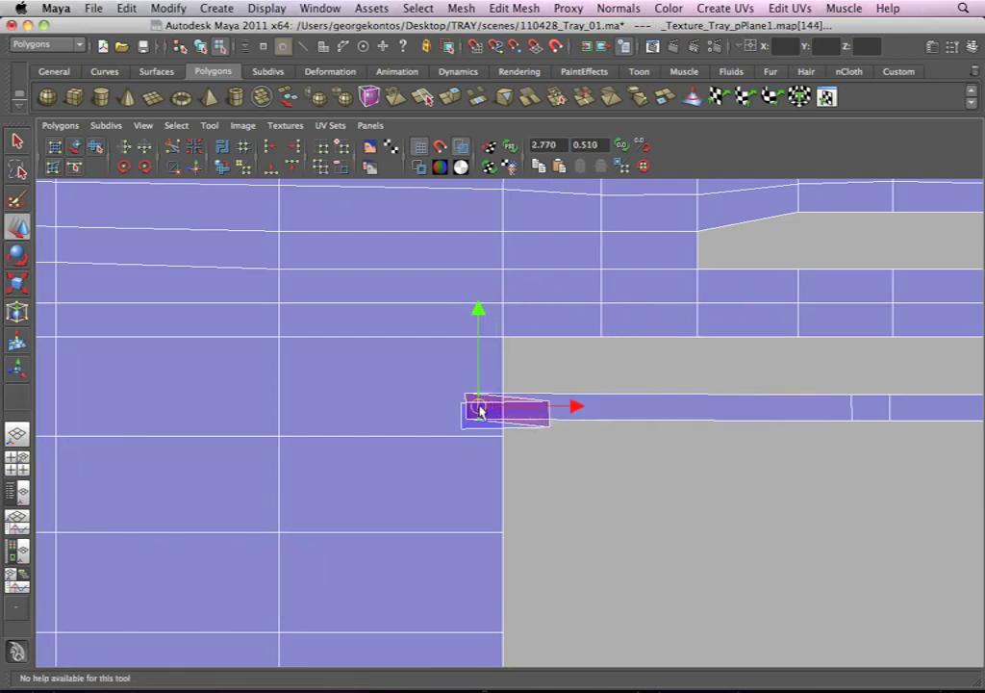
Step: Undo the recent moves of the right narrow handle shell's end UVs
key(z)
key(z)
key(z)
key(z)
key(z)
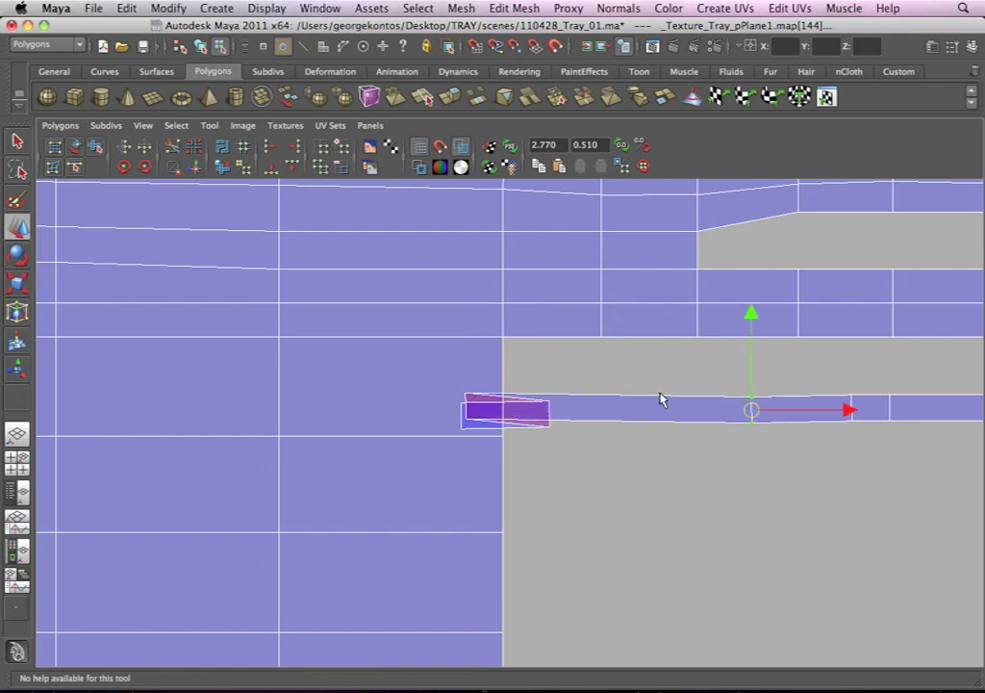
key(z)
Step: Select all UVs of the right narrow handle shell and move it right, clear of the lower grid
right_drag(469, 415, 519, 418)
drag(533, 383, 588, 454)
alt+right_drag(531, 385, 493, 371)
ctrl+right_drag(602, 414, 272, 302)
alt+middle_drag(566, 357, 404, 363)
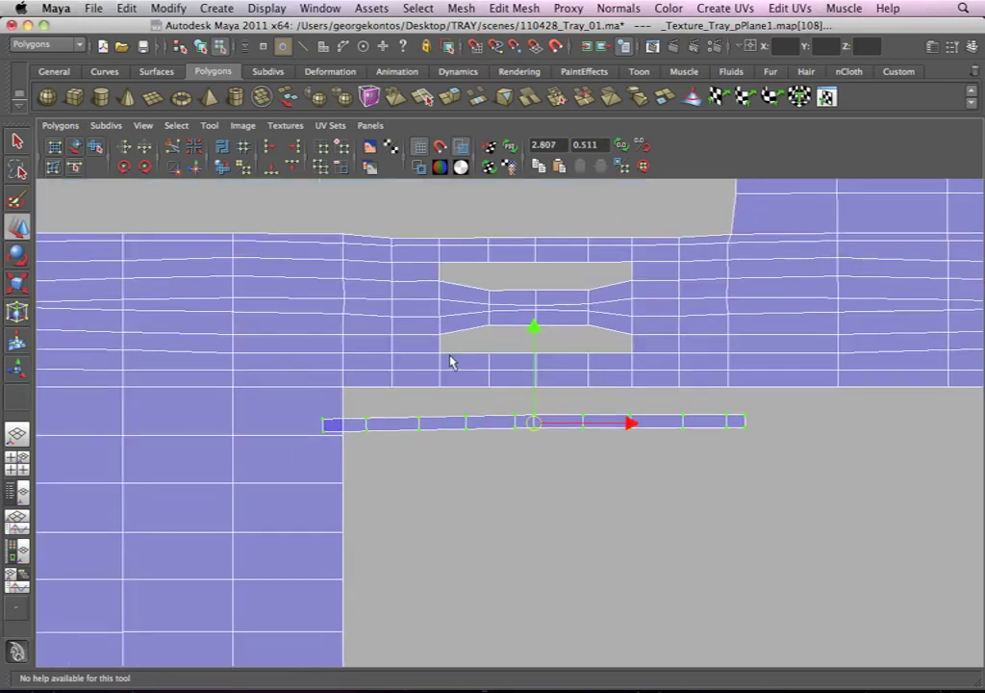
drag(531, 424, 565, 414)
Step: Select all UVs of the left narrow handle shell and move it left, clear of the lower grid
alt+right_drag(565, 411, 279, 350)
alt+middle_drag(370, 340, 802, 347)
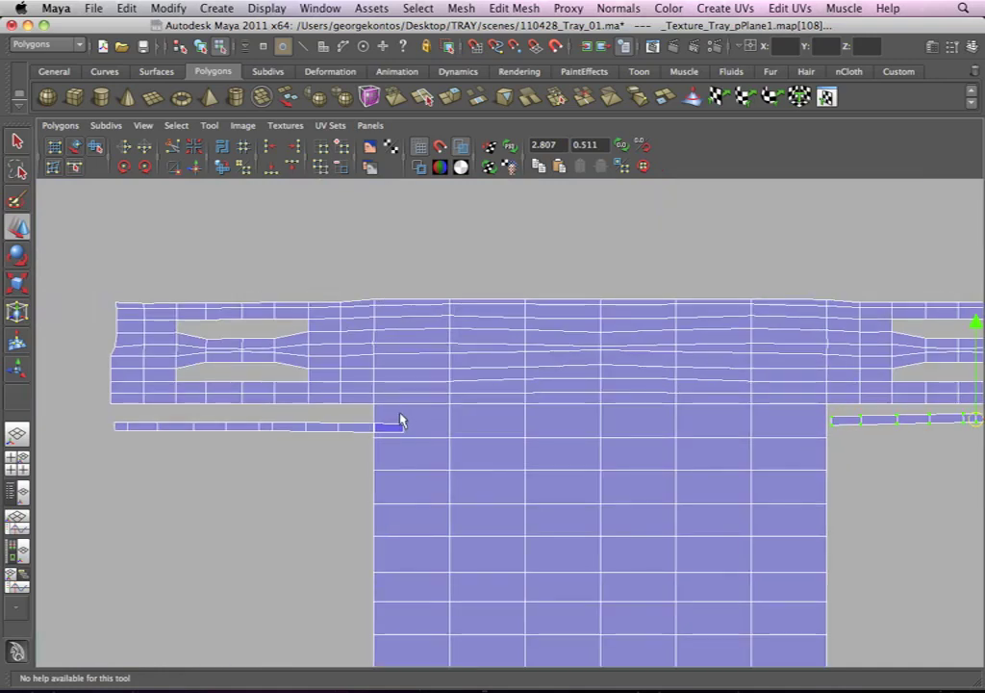
drag(398, 412, 412, 433)
shift+right_drag(403, 428, 453, 407)
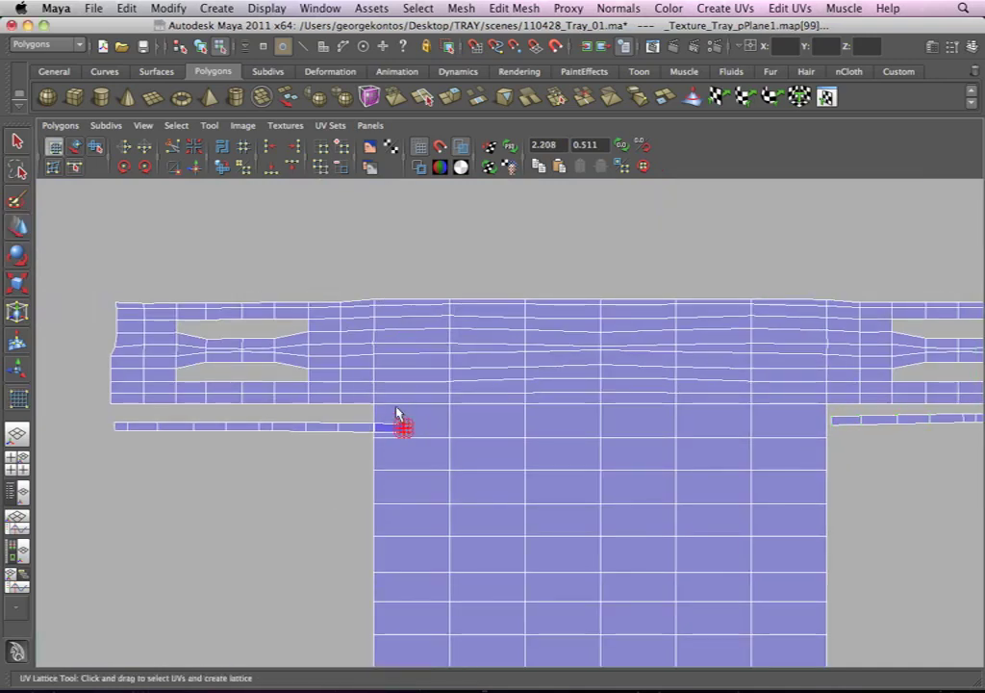
click(16, 140)
ctrl+right_drag(403, 429, 435, 411)
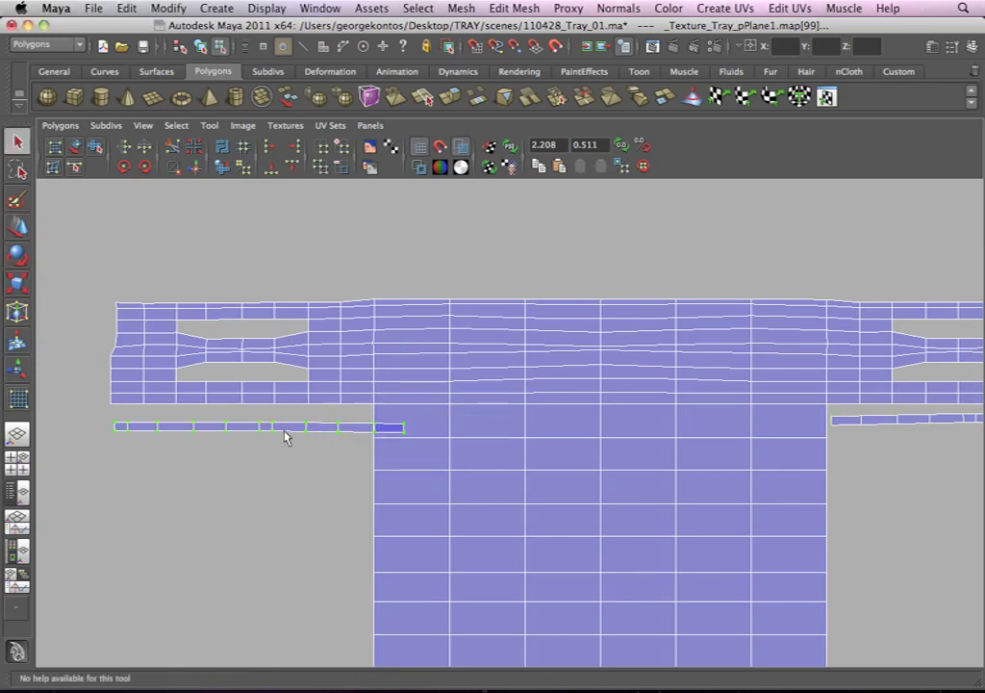
key(w)
drag(260, 427, 221, 421)
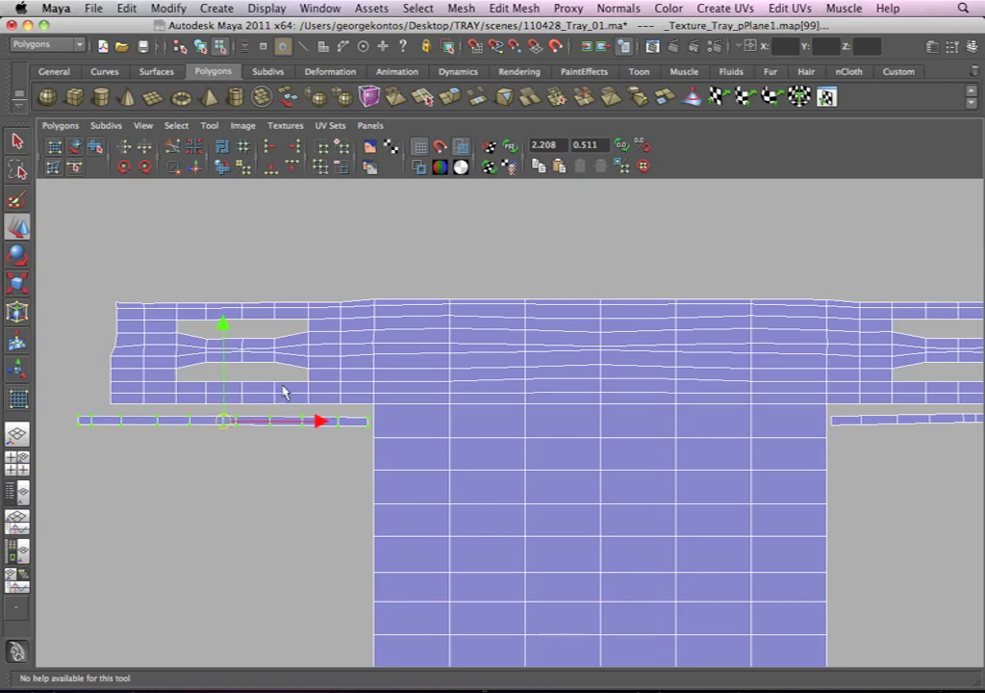
Step: Select the UVs of the strip between the left handle openings and unfold them
alt+middle_drag(283, 391, 417, 426)
alt+right_drag(418, 426, 441, 436)
alt+middle_drag(230, 358, 381, 406)
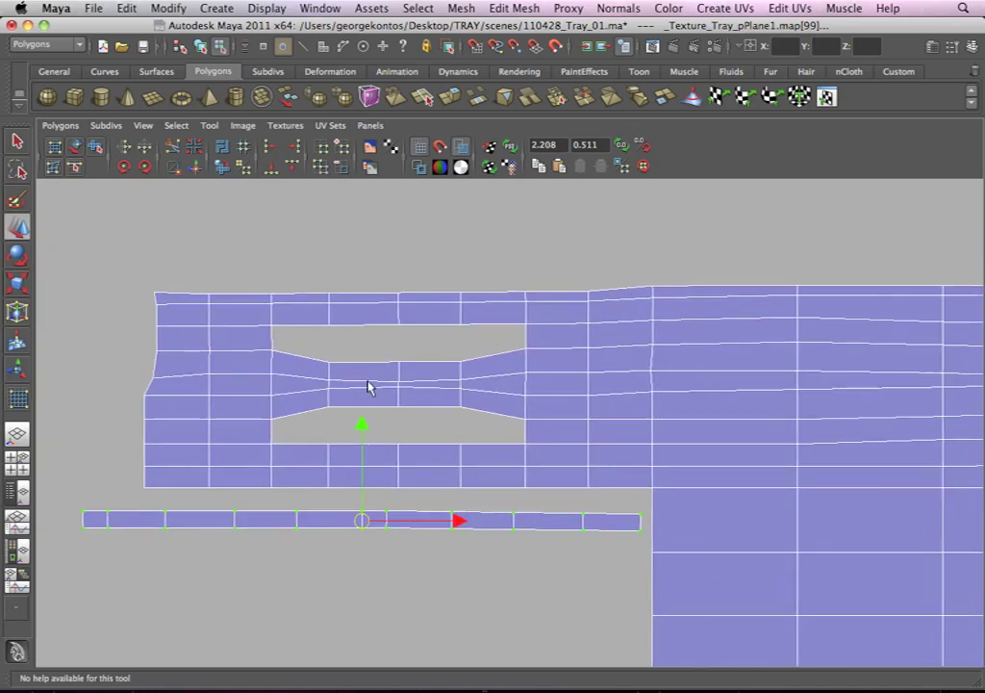
right_drag(389, 380, 396, 375)
drag(271, 344, 548, 431)
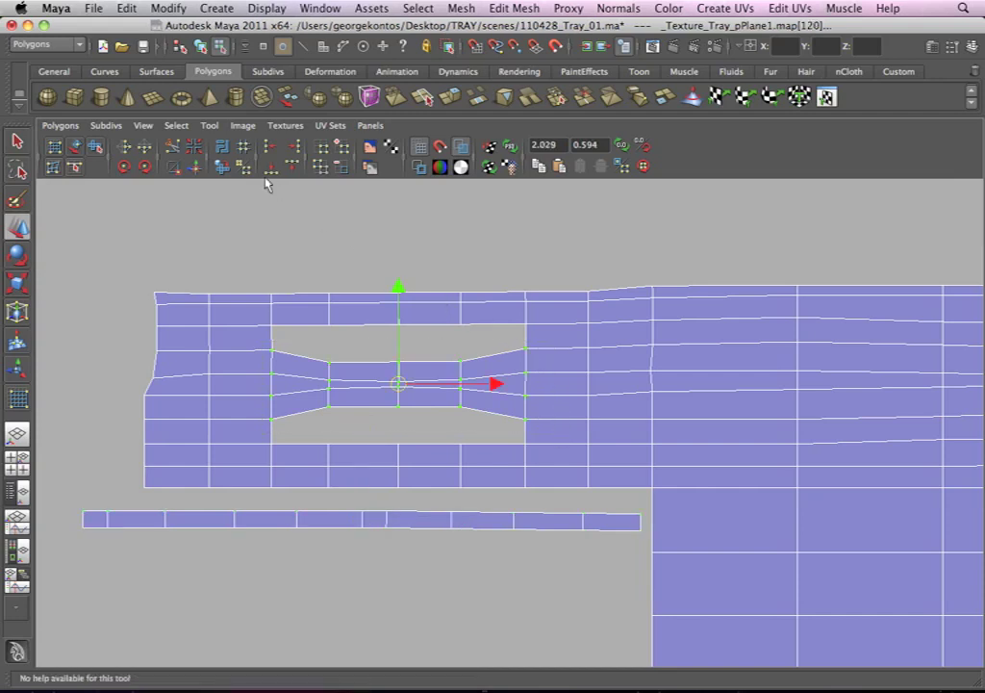
click(60, 125)
click(106, 484)
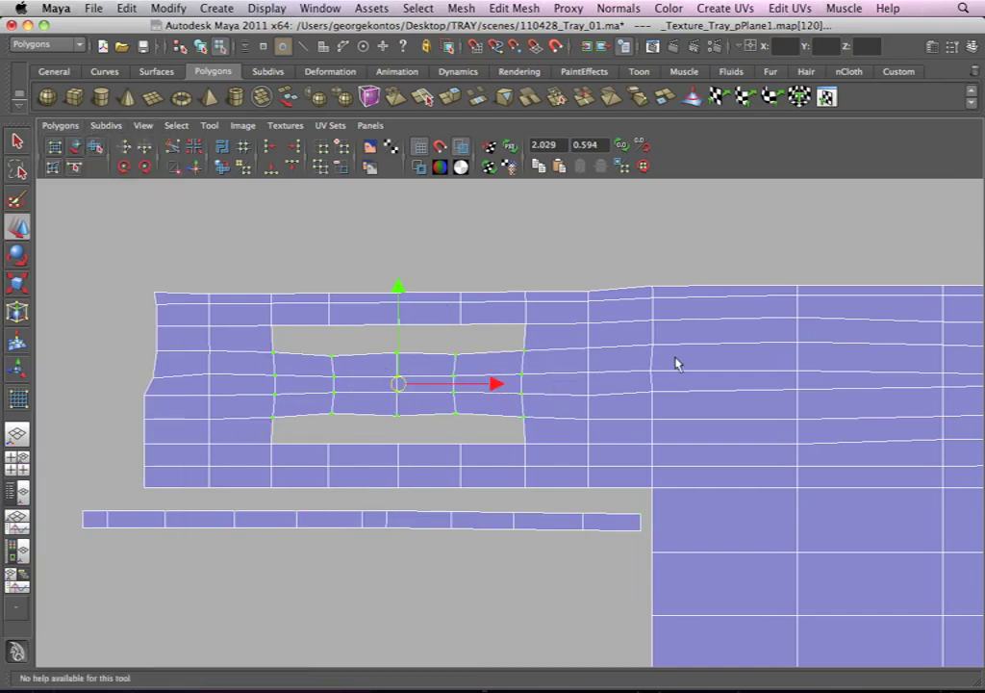
Step: Select the interior UVs of the wall strip's middle section above the lower grid and unfold them
scroll(748, 377, down, 1)
alt+middle_drag(624, 395, 314, 399)
alt+middle_drag(575, 397, 438, 391)
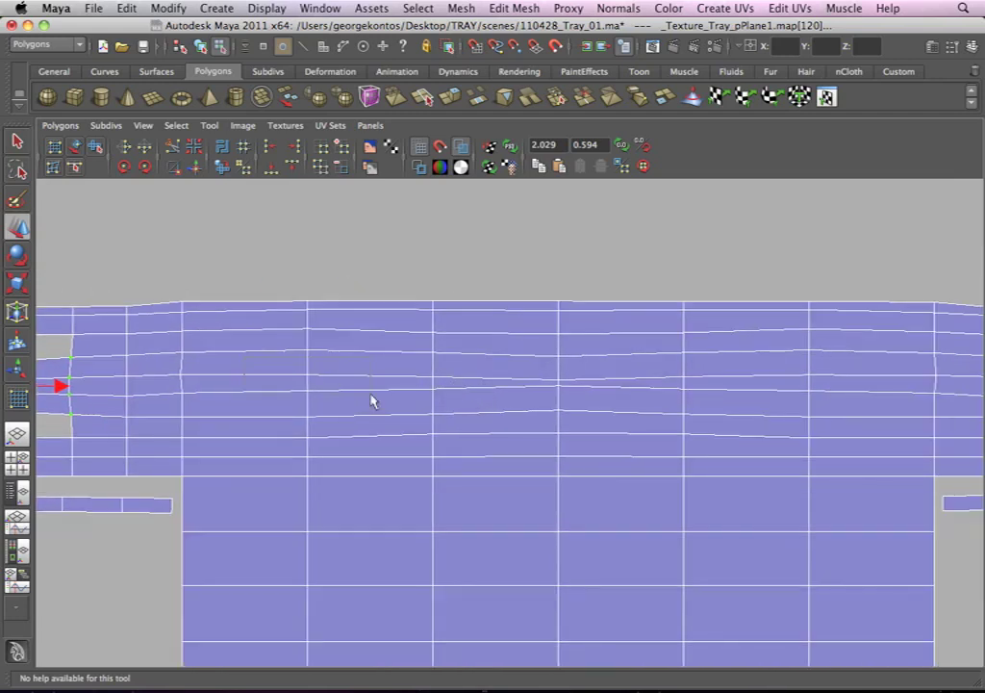
drag(613, 421, 721, 454)
click(68, 127)
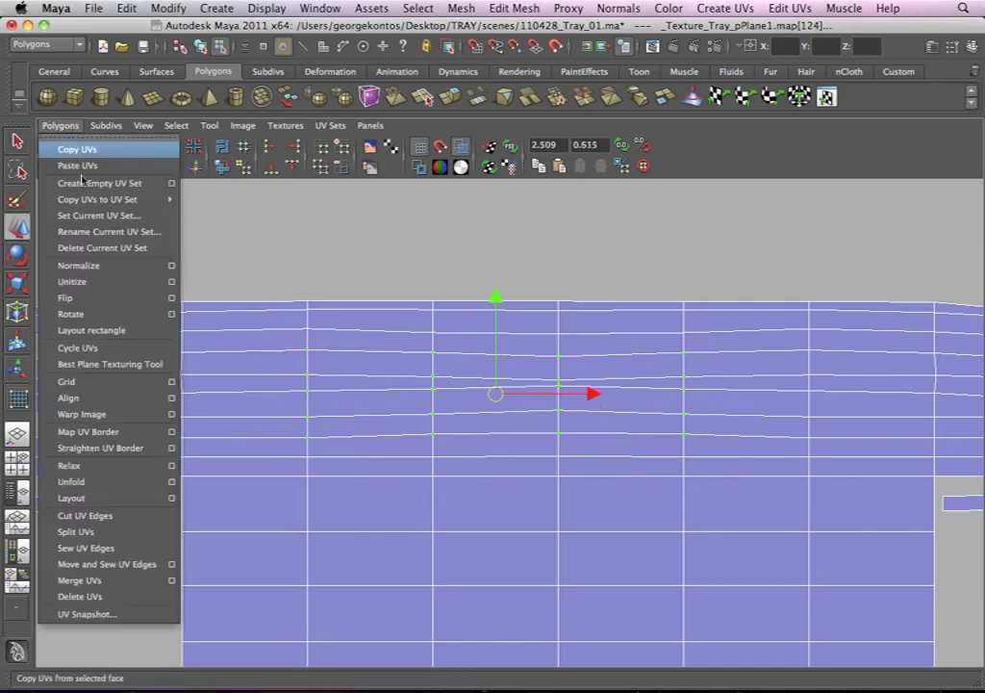
click(121, 481)
Step: Select the UVs of the strip between the right handle openings and unfold them
alt+middle_drag(580, 438, 367, 424)
alt+middle_drag(714, 385, 374, 377)
drag(452, 406, 660, 435)
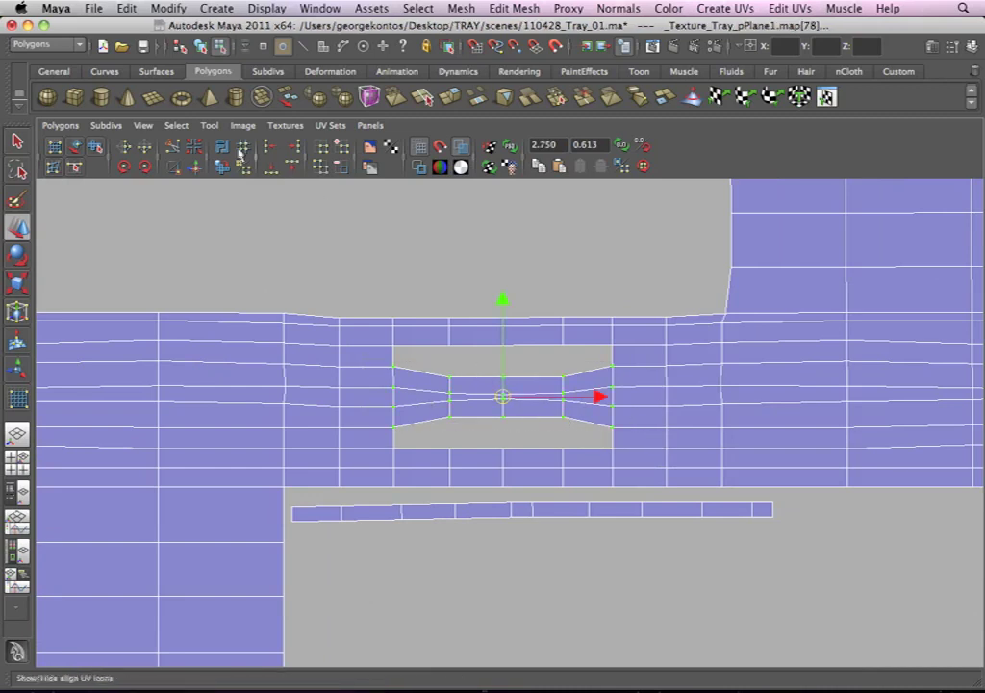
click(60, 125)
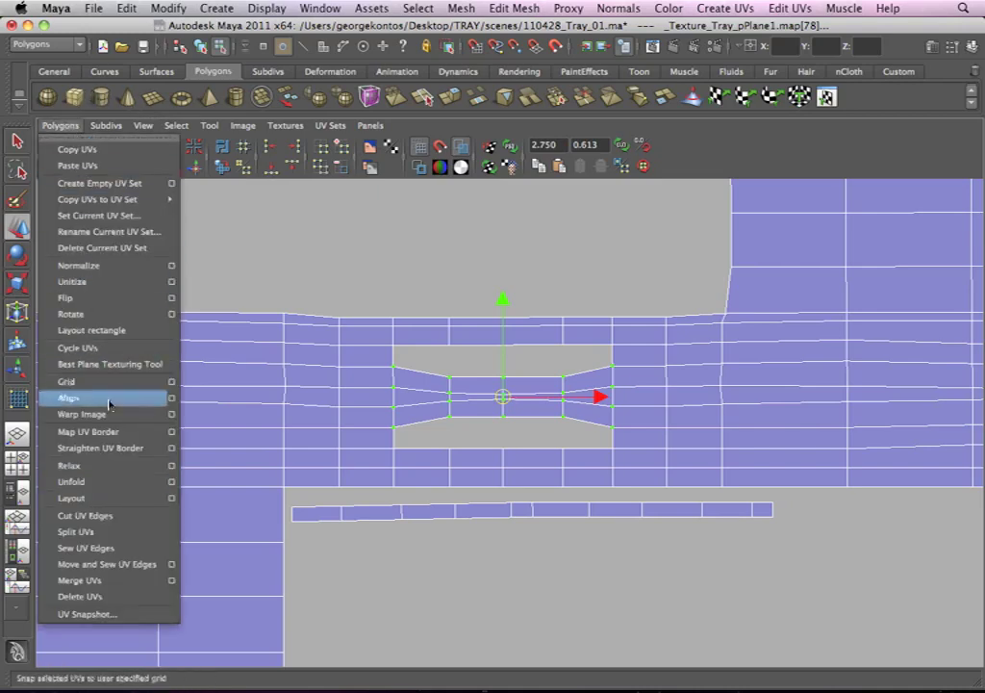
click(109, 481)
Step: Select the interior UVs of the wall strip's right section and then those along its seam with the upper grid
alt+right_drag(728, 393, 374, 279)
alt+middle_drag(547, 340, 309, 328)
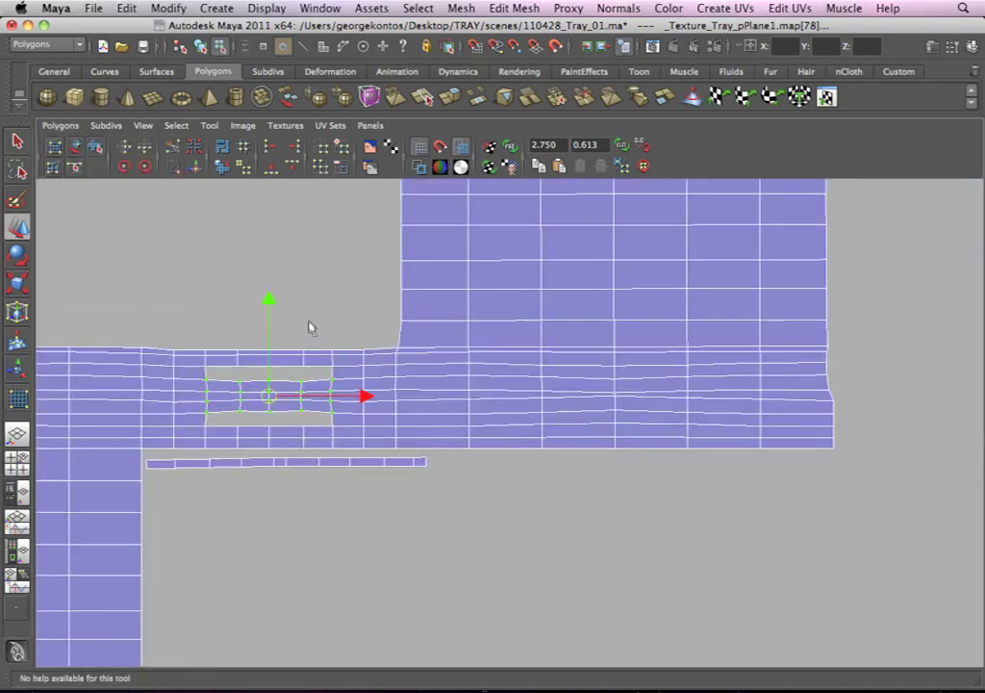
drag(767, 433, 462, 368)
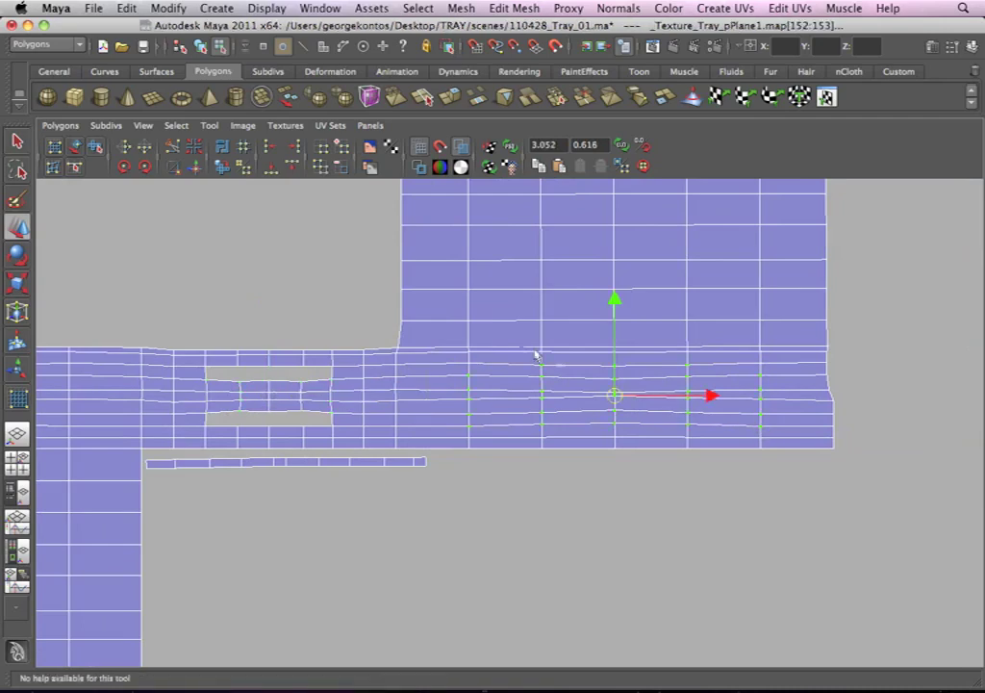
drag(493, 328, 731, 396)
Step: Examine the whole UV layout alongside the 3D tray and compare its size with the 0–1 texture square
alt+right_drag(755, 395, 558, 374)
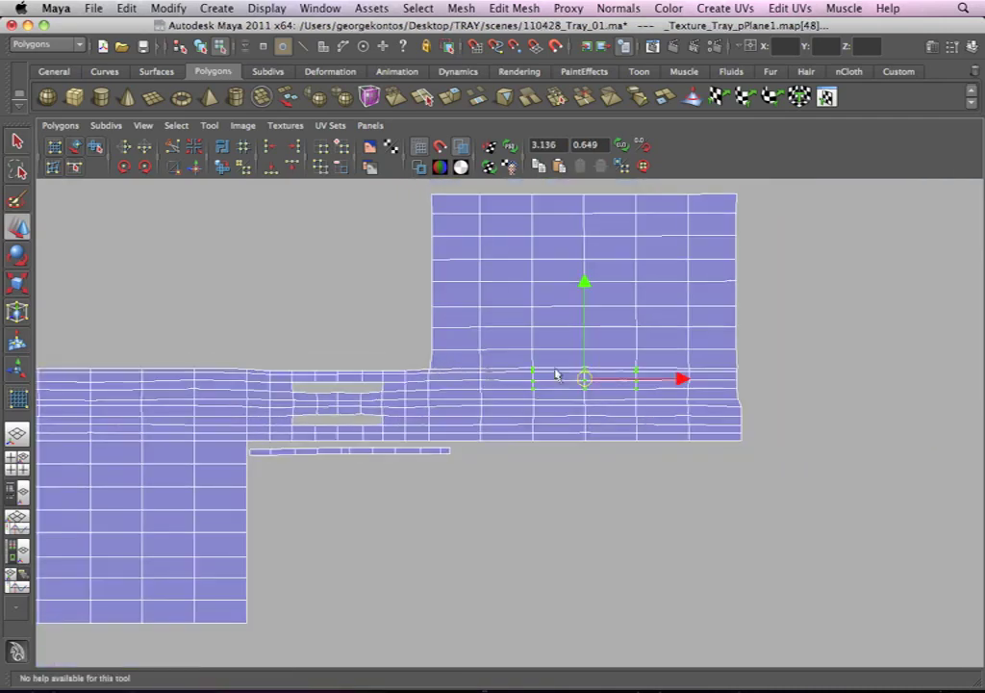
alt+middle_drag(558, 374, 742, 376)
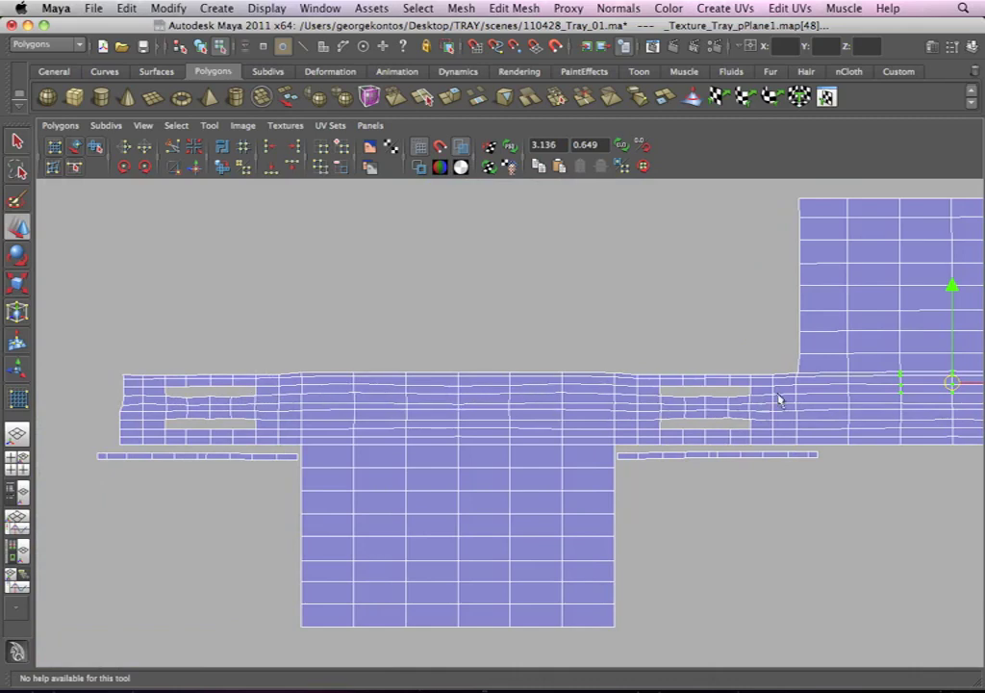
alt+right_drag(762, 410, 477, 367)
alt+middle_drag(477, 367, 435, 364)
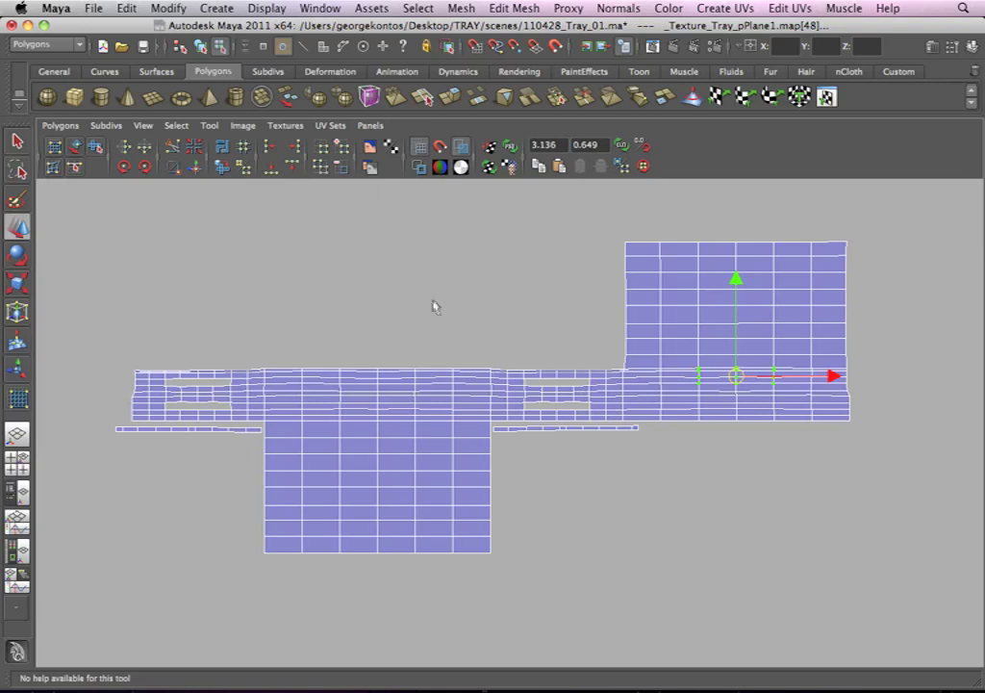
scroll(501, 389, up, 2)
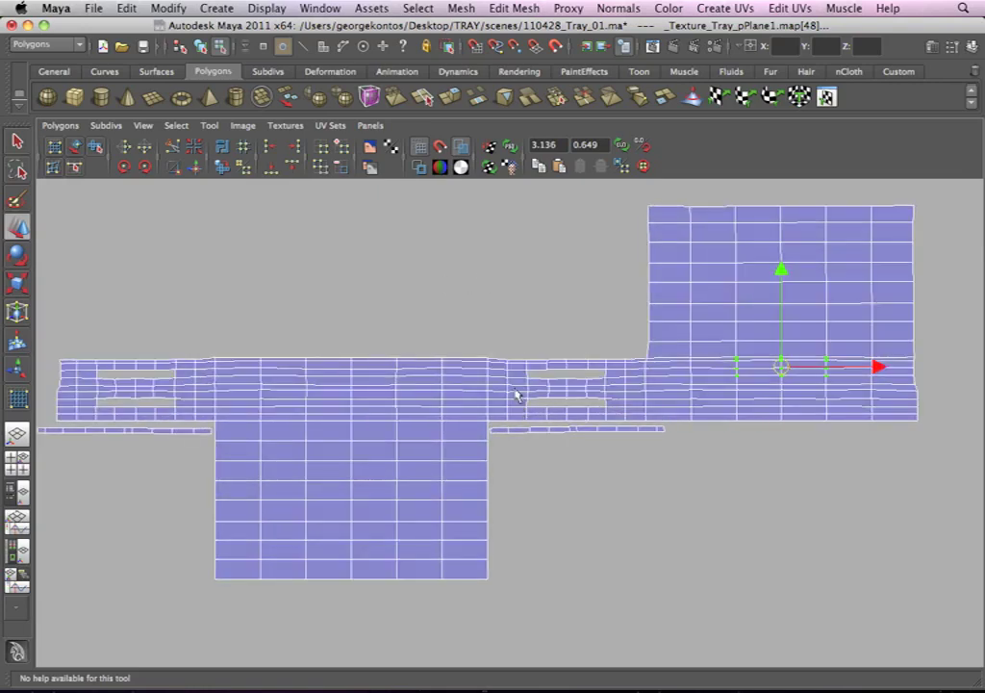
alt+right_drag(513, 393, 446, 376)
key(space)
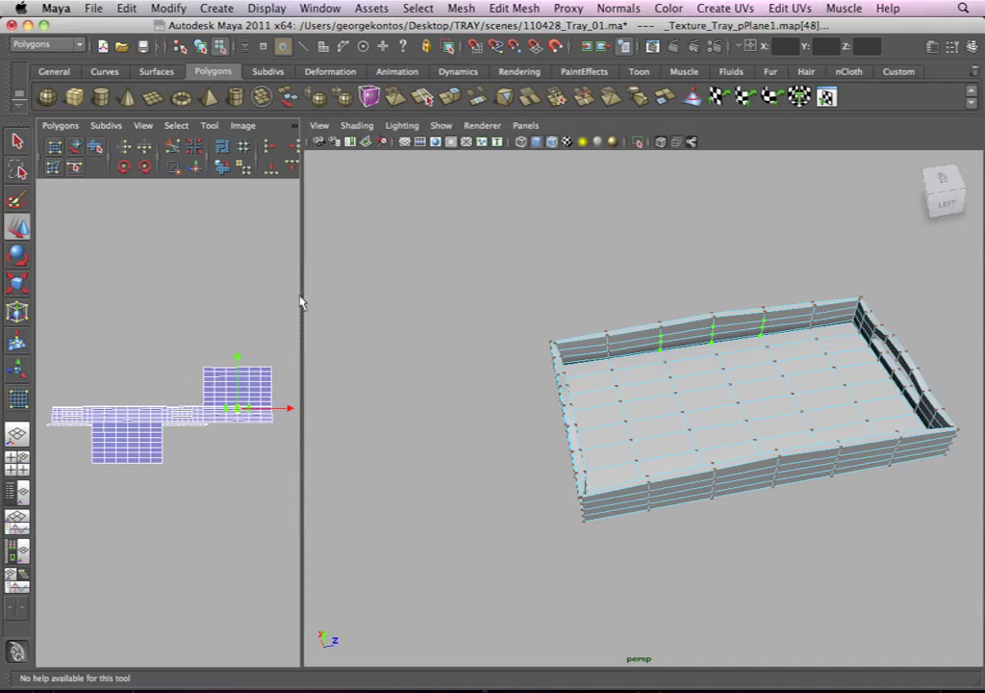
key(space)
scroll(310, 341, down, 4)
alt+right_drag(520, 348, 289, 353)
alt+middle_drag(289, 352, 467, 342)
alt+right_drag(337, 348, 639, 405)
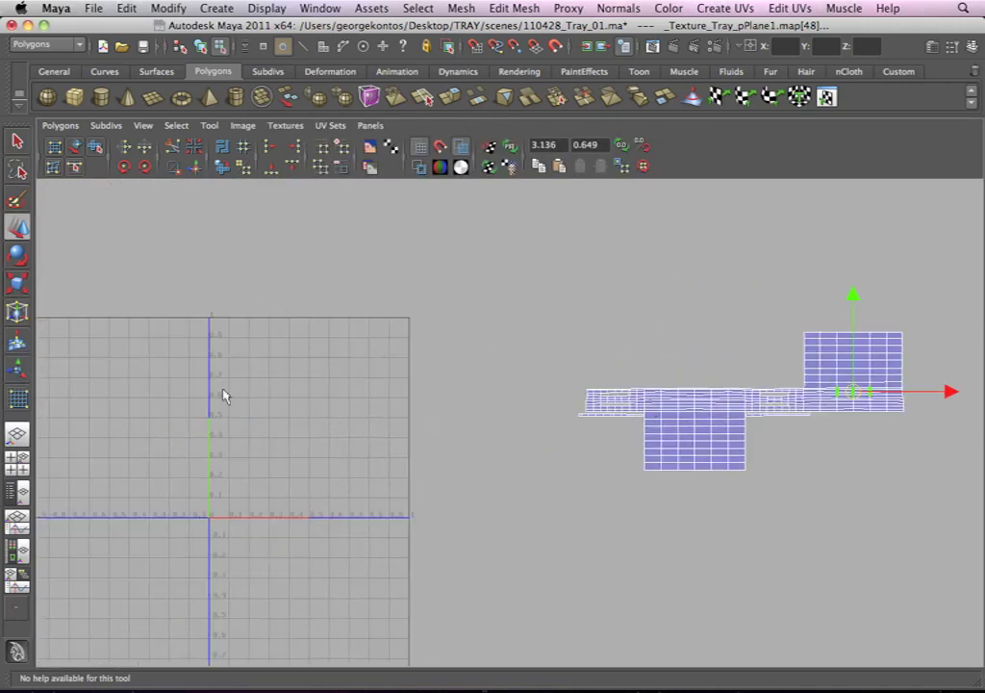
alt+middle_drag(546, 417, 348, 386)
alt+right_drag(303, 371, 792, 539)
alt+middle_drag(642, 394, 524, 441)
alt+right_drag(528, 408, 722, 479)
alt+middle_drag(602, 471, 570, 570)
Step: Select the wall strip's vertical edges above the lower grid's right side and cut the UVs along them
right_drag(482, 378, 484, 346)
scroll(447, 383, up, 3)
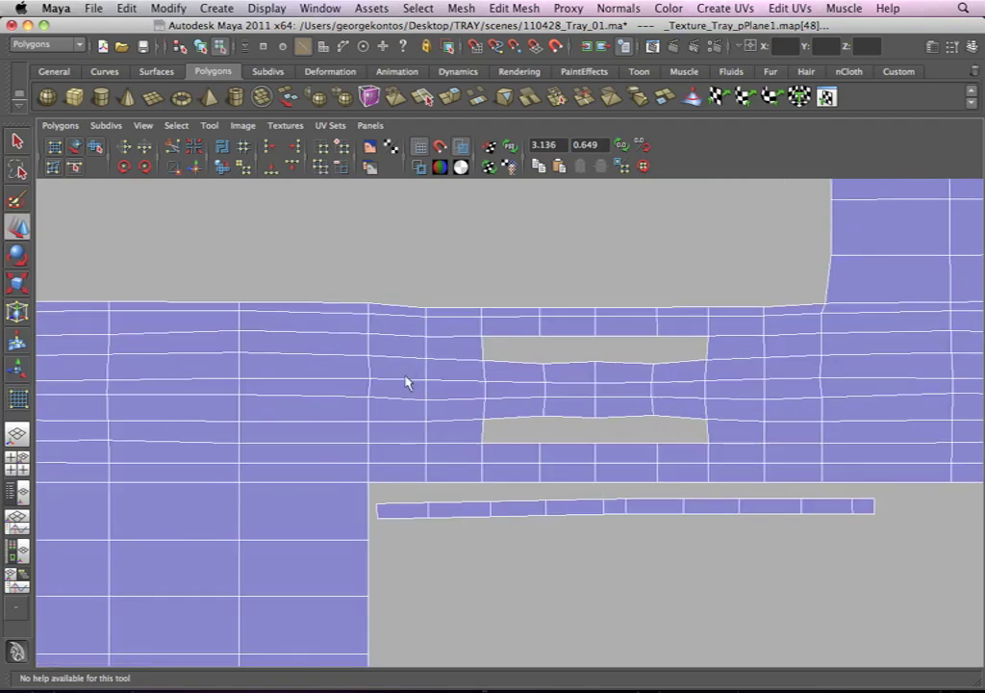
scroll(456, 367, up, 3)
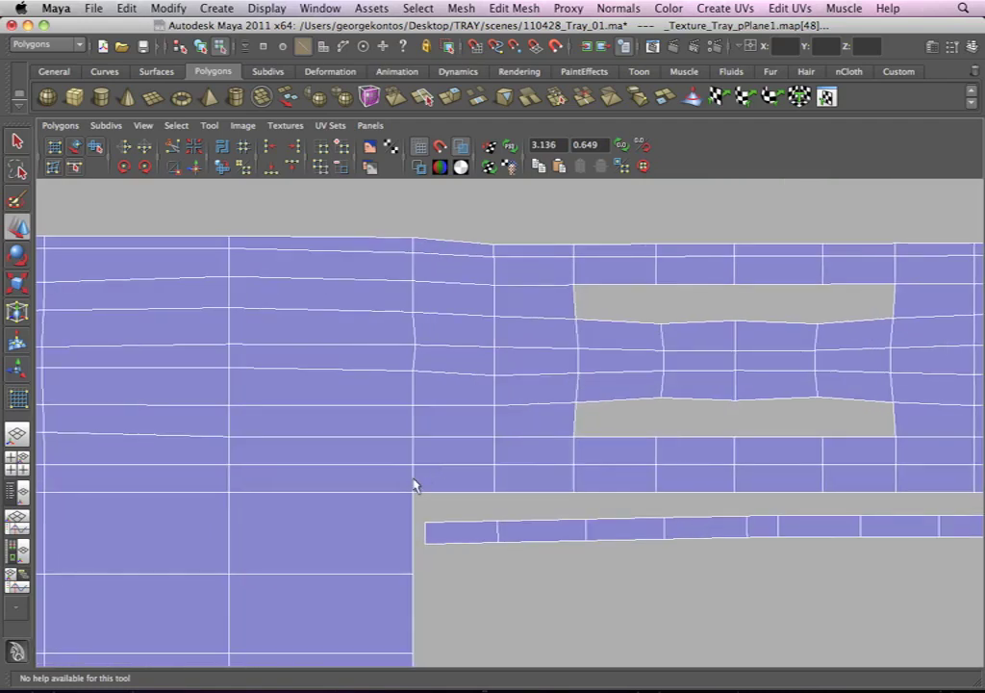
click(429, 449)
drag(406, 481, 427, 470)
shift+drag(409, 442, 426, 449)
shift+drag(408, 419, 421, 423)
shift+click(412, 385)
shift+click(408, 329)
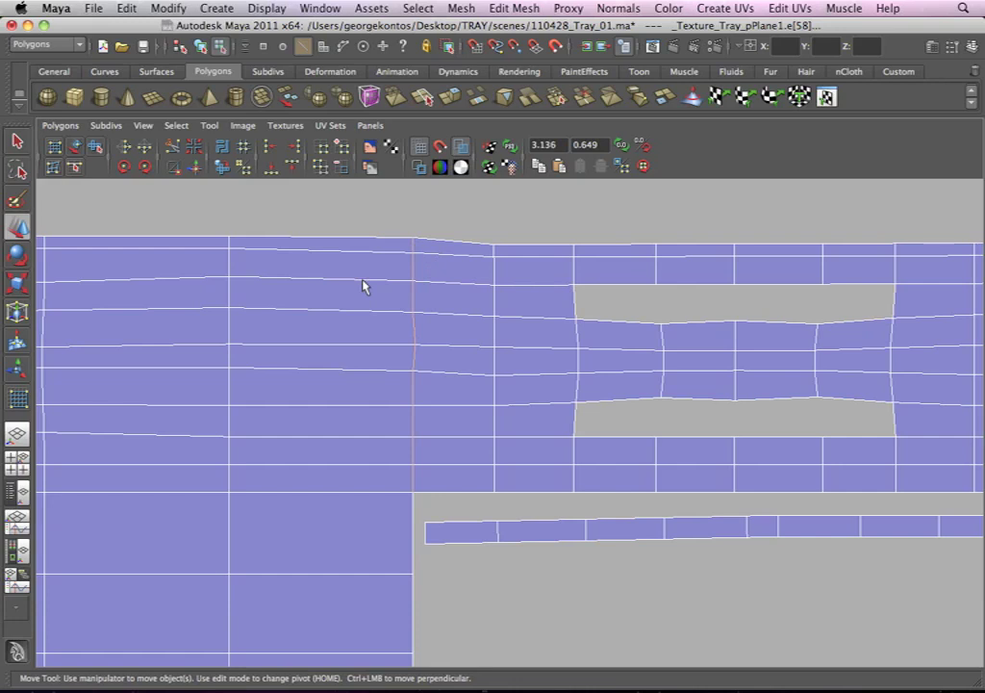
alt+right_drag(507, 341, 332, 258)
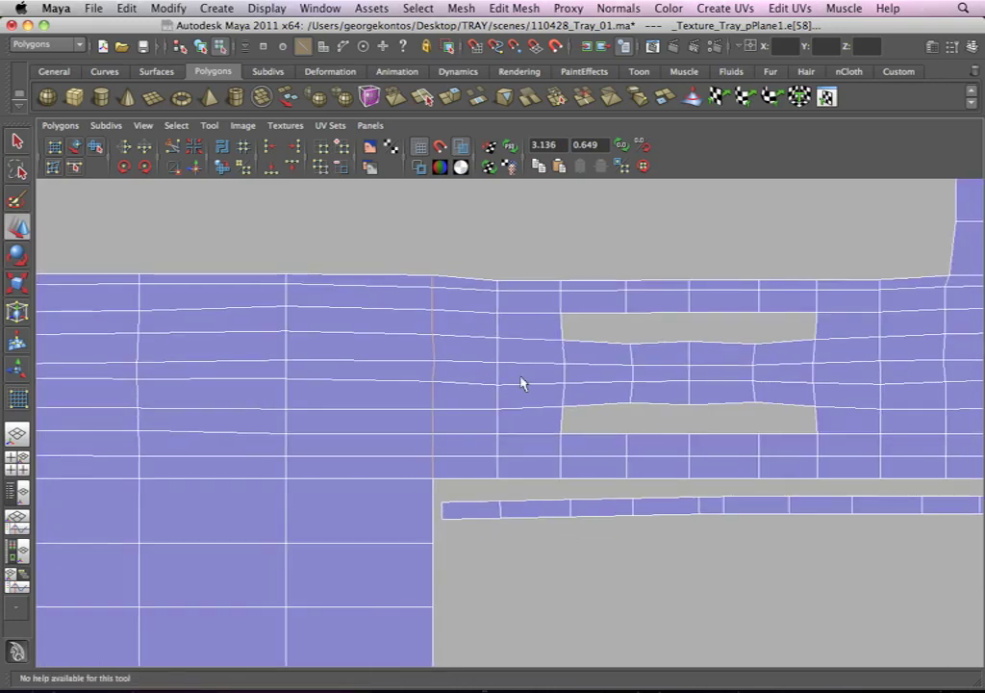
alt+right_drag(387, 320, 329, 279)
alt+middle_drag(441, 364, 440, 372)
alt+right_drag(439, 371, 257, 212)
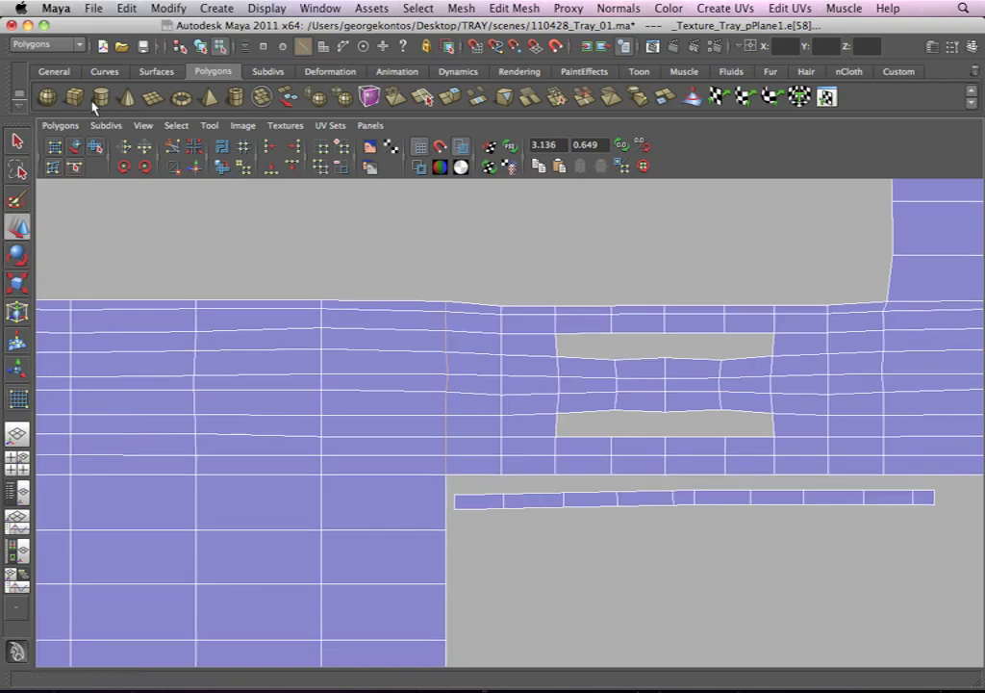
click(60, 125)
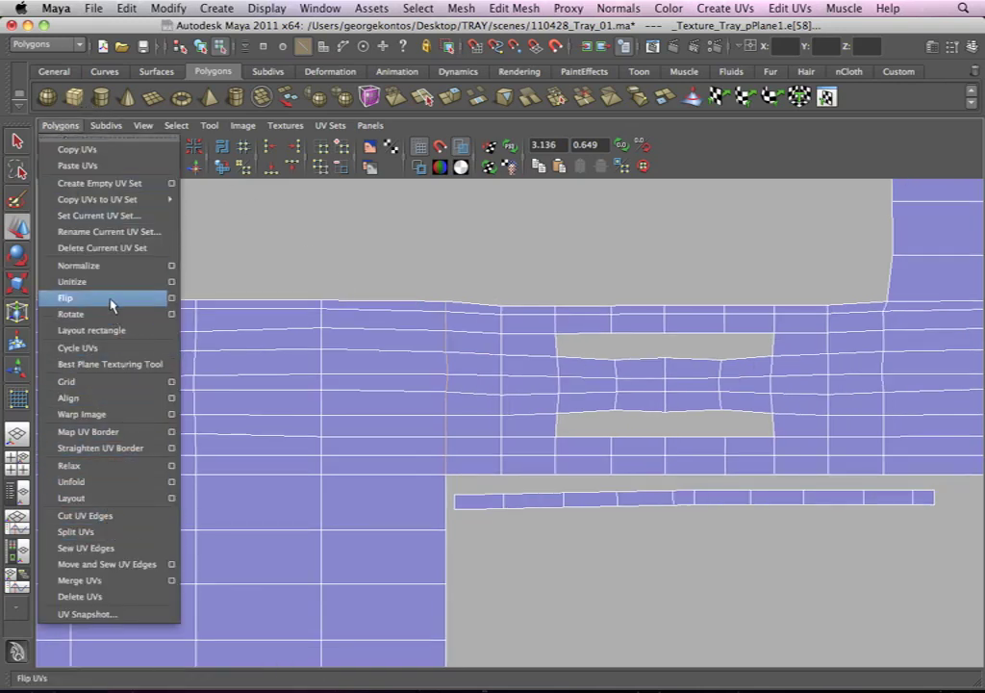
click(102, 517)
Step: Select the whole left shell with the lower grid and move it into the upper part of the 0–1 texture square
alt+right_drag(645, 427, 204, 410)
alt+middle_drag(297, 370, 501, 353)
alt+right_drag(501, 352, 323, 306)
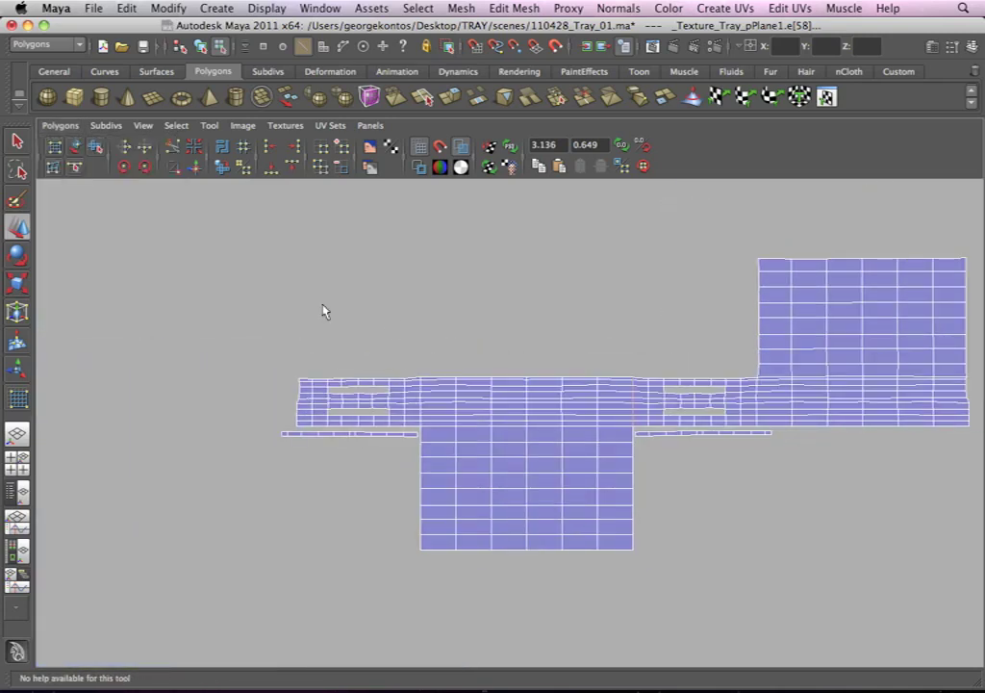
right_drag(502, 426, 420, 345)
scroll(476, 395, up, 2)
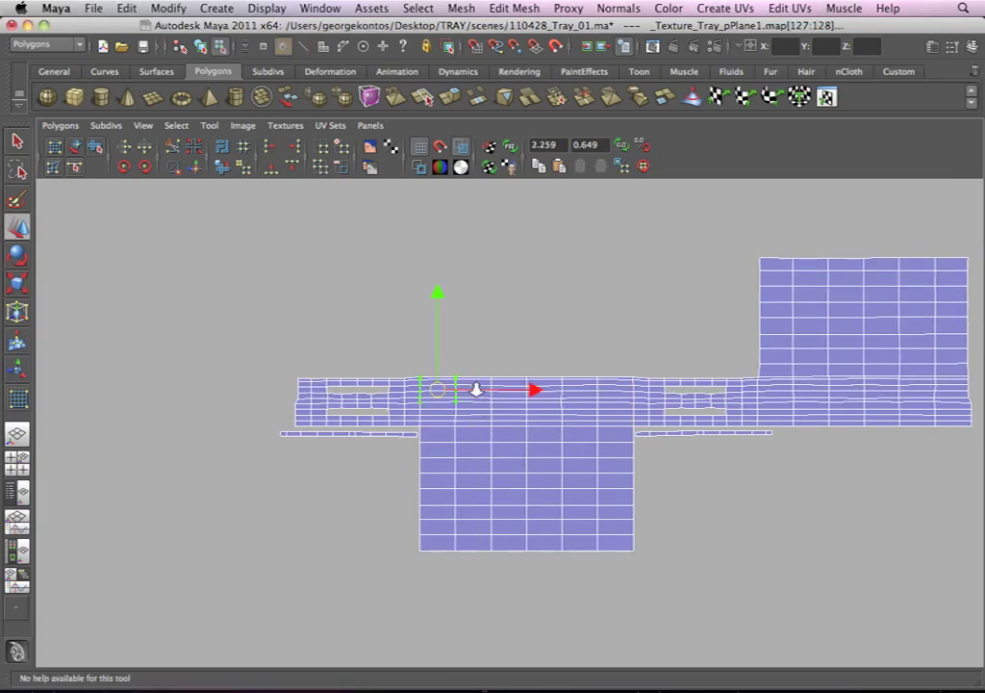
ctrl+right_drag(475, 394, 534, 369)
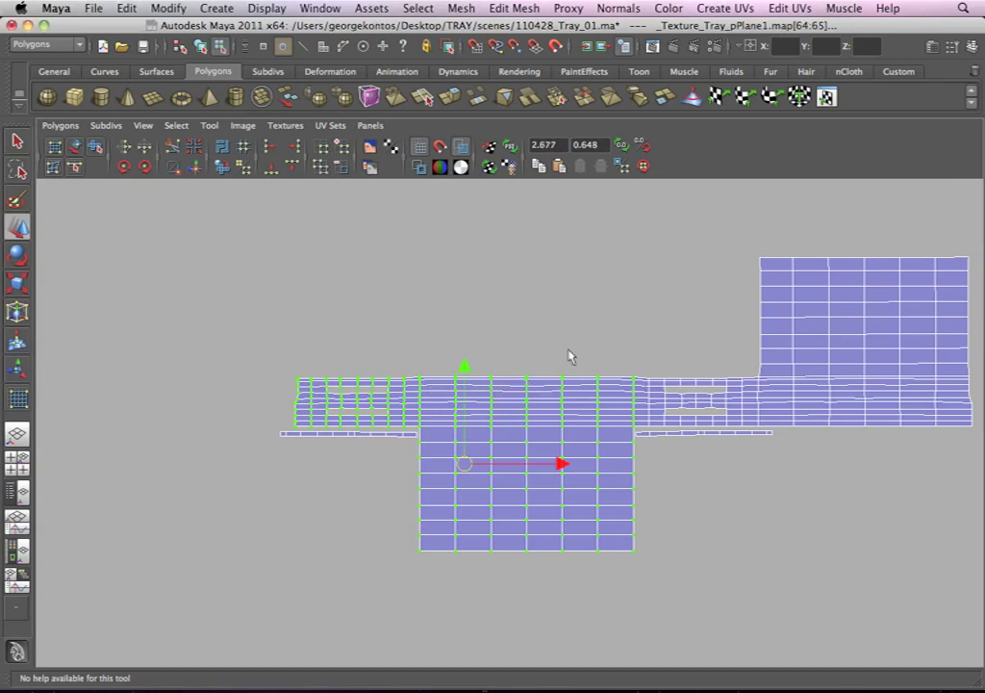
scroll(481, 336, down, 3)
alt+middle_drag(481, 336, 670, 408)
drag(676, 424, 276, 347)
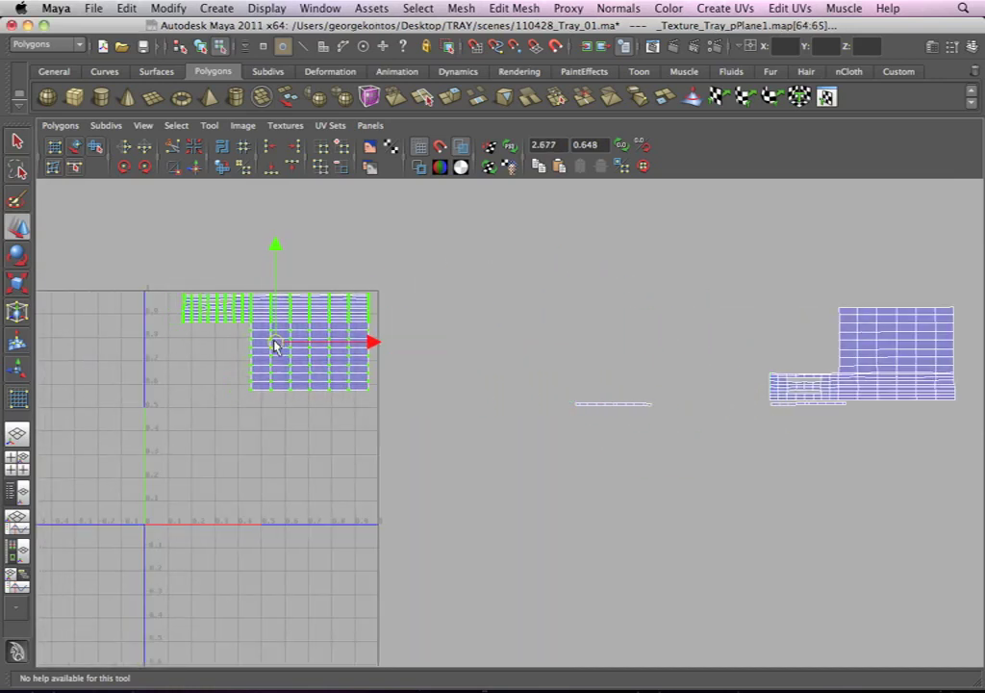
Step: Select the right shell together with its narrow handle shell and move them into the texture square below the first shell
alt+middle_drag(760, 398, 797, 358)
drag(684, 250, 915, 441)
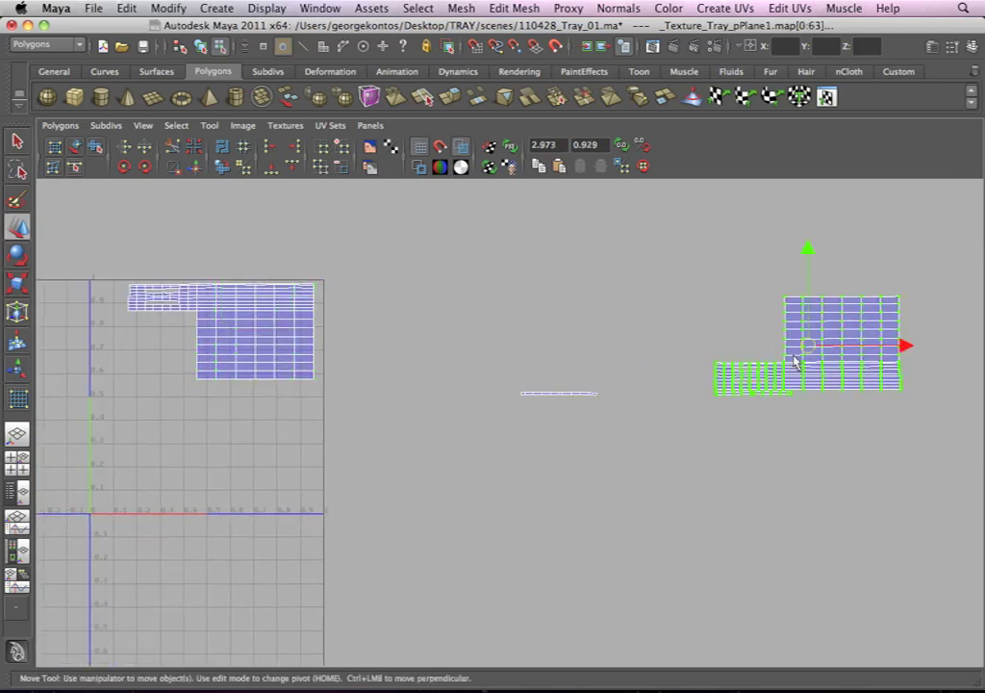
drag(803, 348, 224, 440)
Step: Move the remaining narrow handle shell into the texture square, close beneath the upper shell's handle section
drag(501, 370, 152, 320)
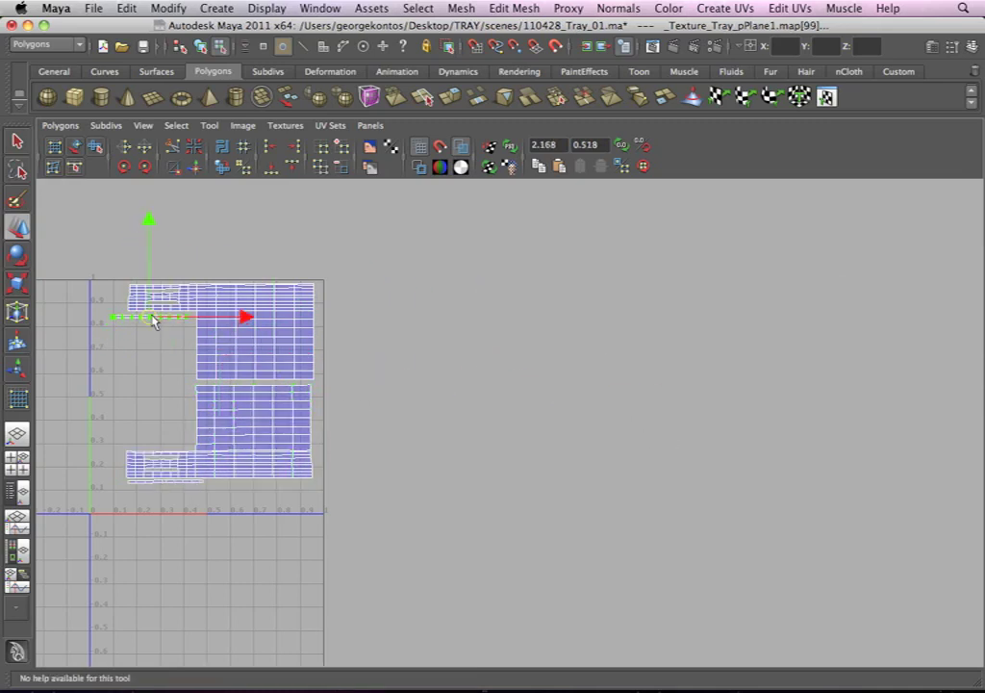
scroll(215, 360, up, 3)
alt+middle_drag(495, 413, 973, 506)
scroll(679, 453, up, 4)
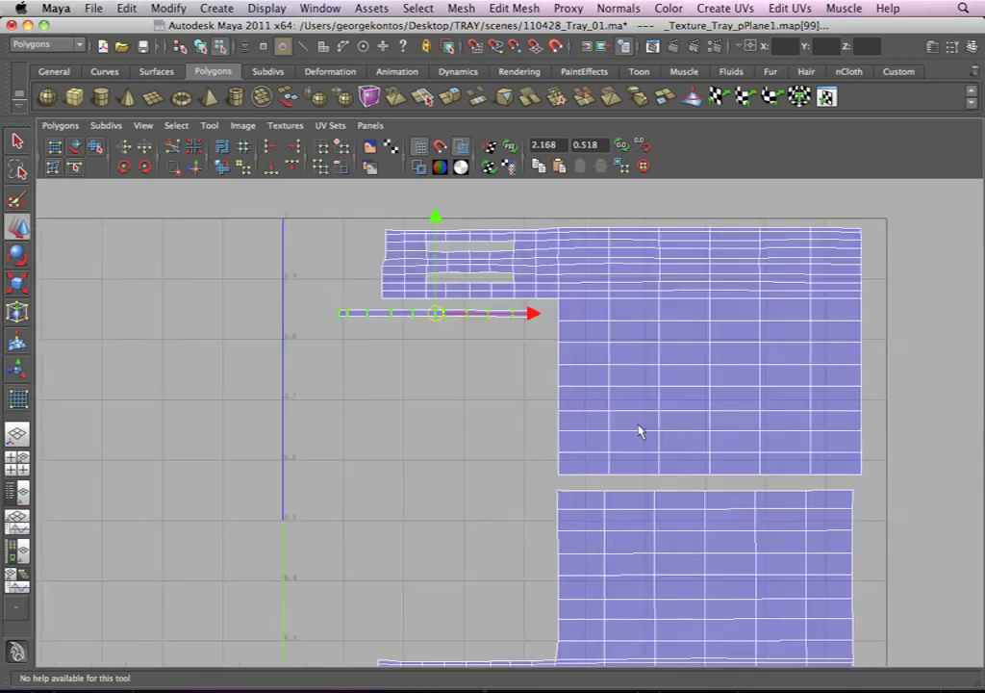
alt+middle_drag(461, 323, 451, 378)
scroll(567, 364, up, 3)
drag(363, 381, 385, 370)
alt+right_drag(548, 373, 460, 467)
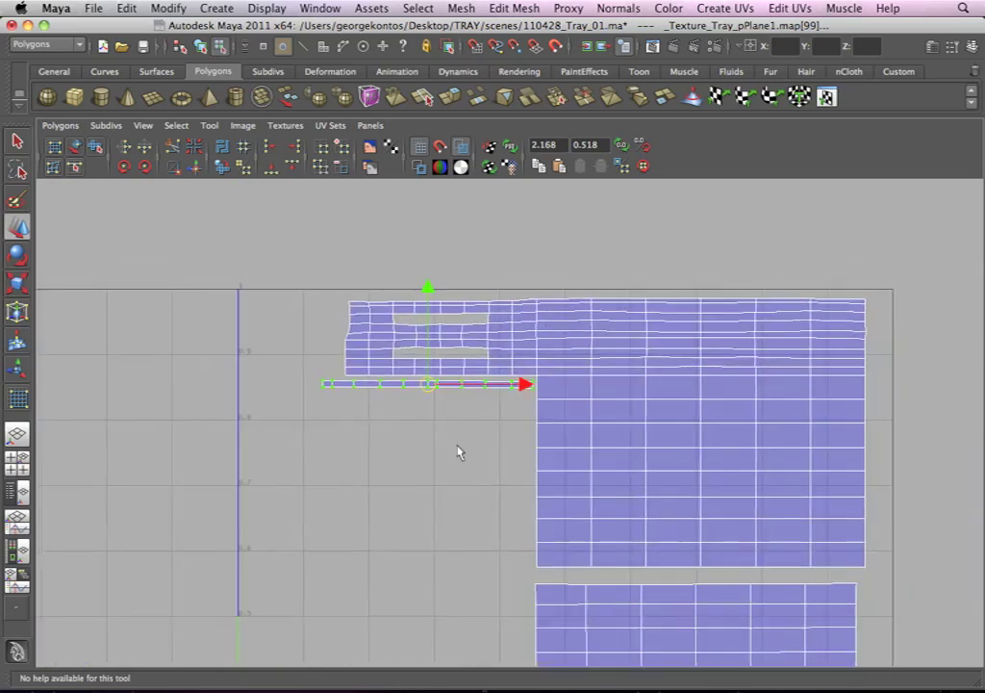
Step: Select the UVs of all the tray's shells and scale them up uniformly to about the height of the 0–1 texture square
alt+middle_drag(465, 502, 414, 319)
alt+right_drag(491, 414, 428, 423)
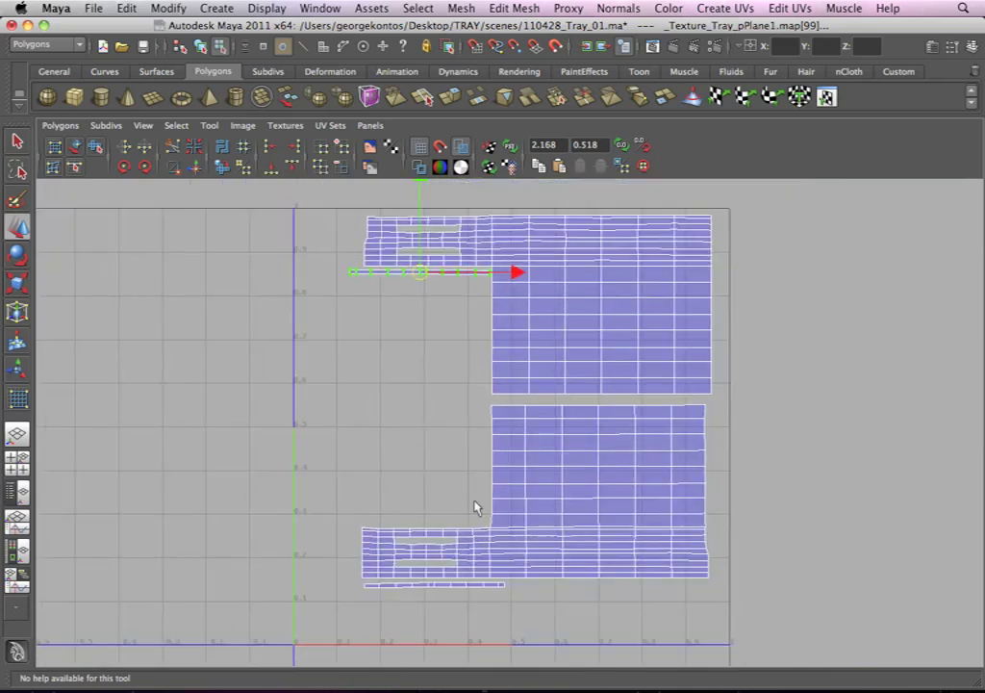
alt+middle_drag(515, 463, 519, 394)
alt+right_drag(484, 389, 395, 409)
alt+middle_drag(336, 429, 373, 496)
drag(368, 245, 724, 614)
alt+right_drag(656, 481, 548, 390)
alt+middle_drag(515, 357, 455, 389)
key(r)
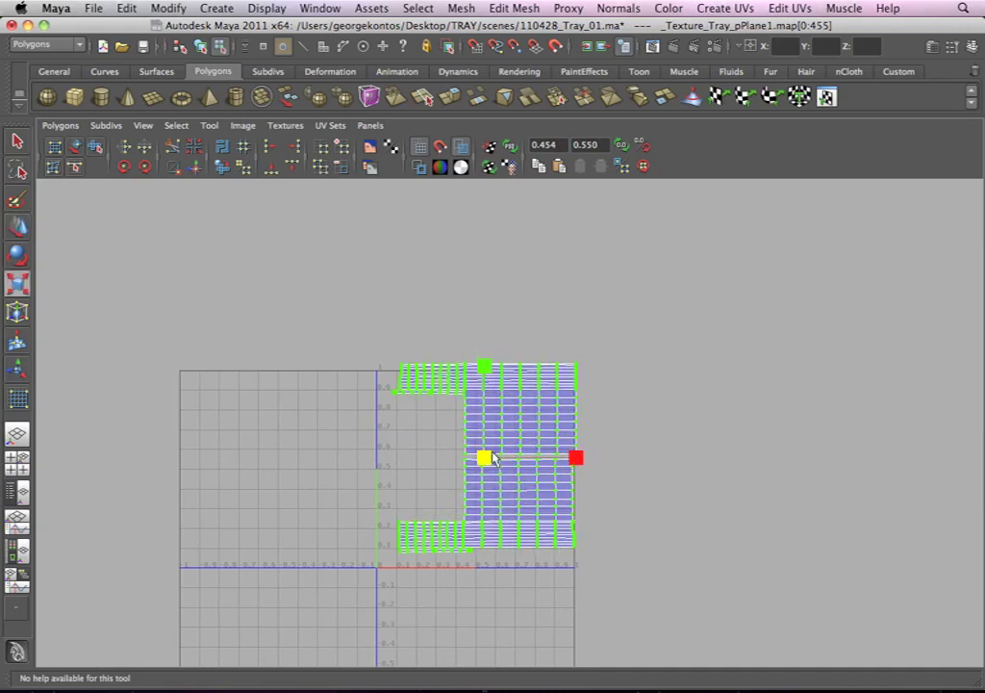
Step: Move all shells inside the 0–1 texture square, enlarging them slightly more so they nearly fill its height
key(w)
drag(487, 460, 479, 473)
alt+right_drag(471, 459, 583, 454)
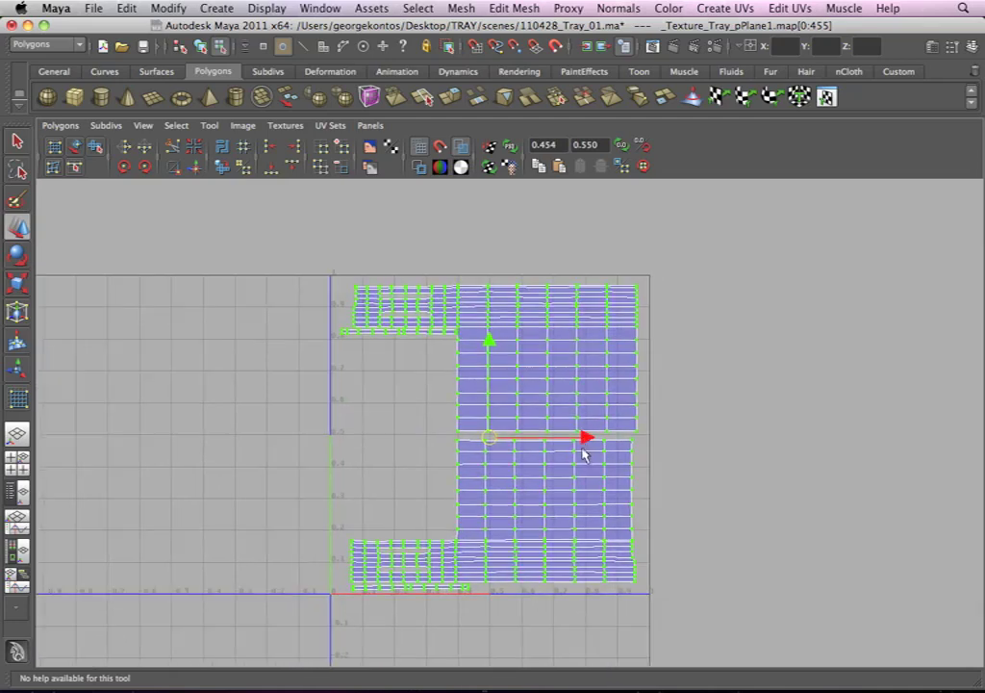
key(r)
drag(490, 442, 493, 444)
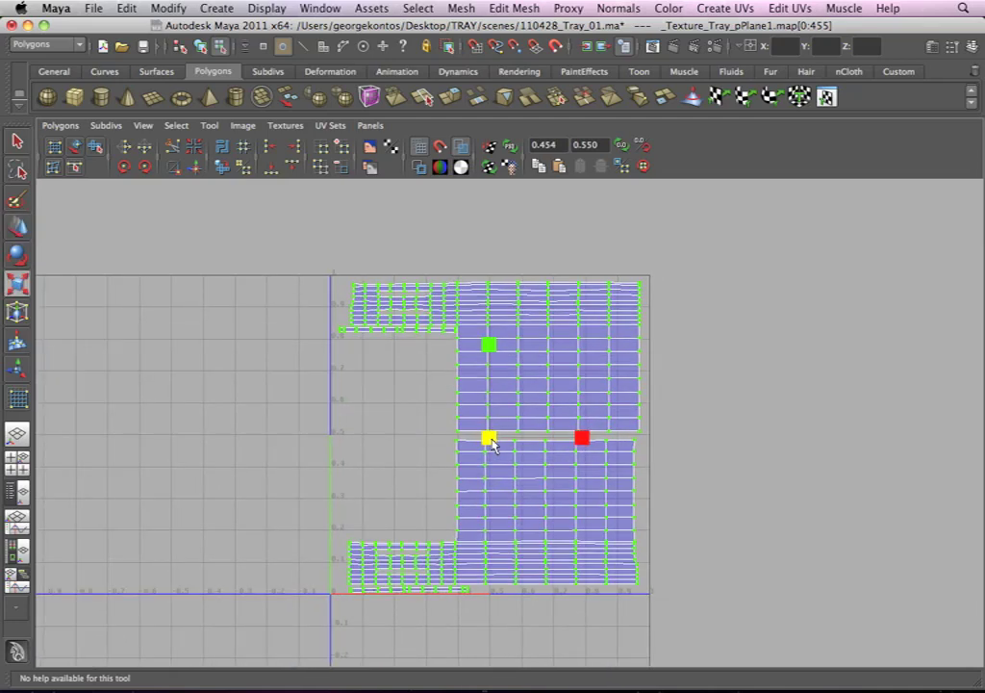
key(w)
drag(490, 439, 490, 437)
scroll(643, 384, down, 1)
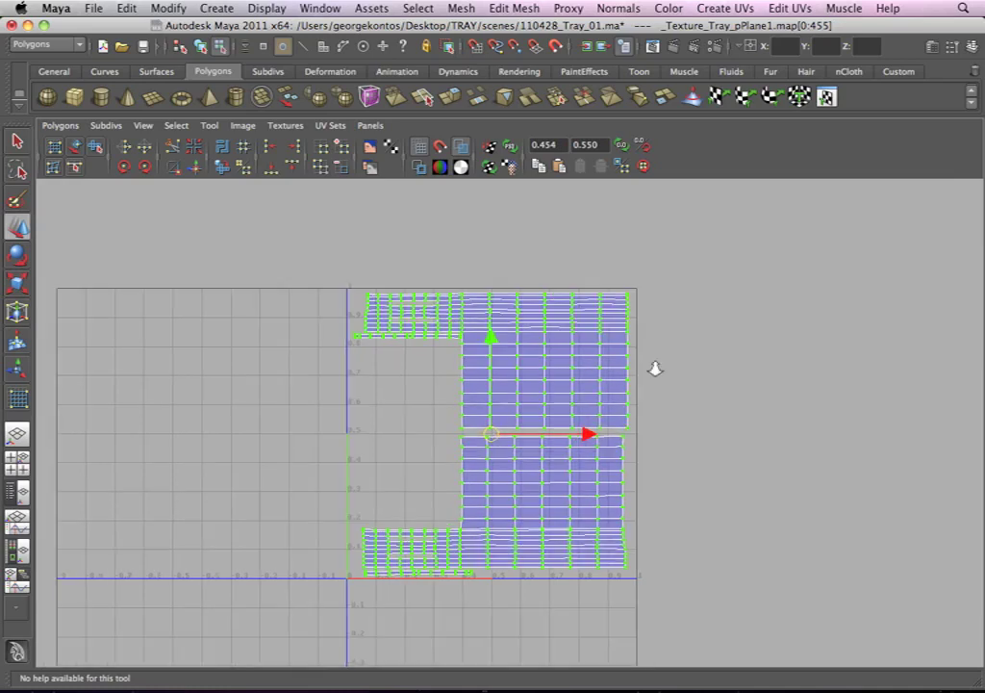
Step: Leave UV selection, select the whole tray as an object in the perspective view and save the scene
click(655, 367)
right_click(574, 368)
scroll(521, 332, down, 1)
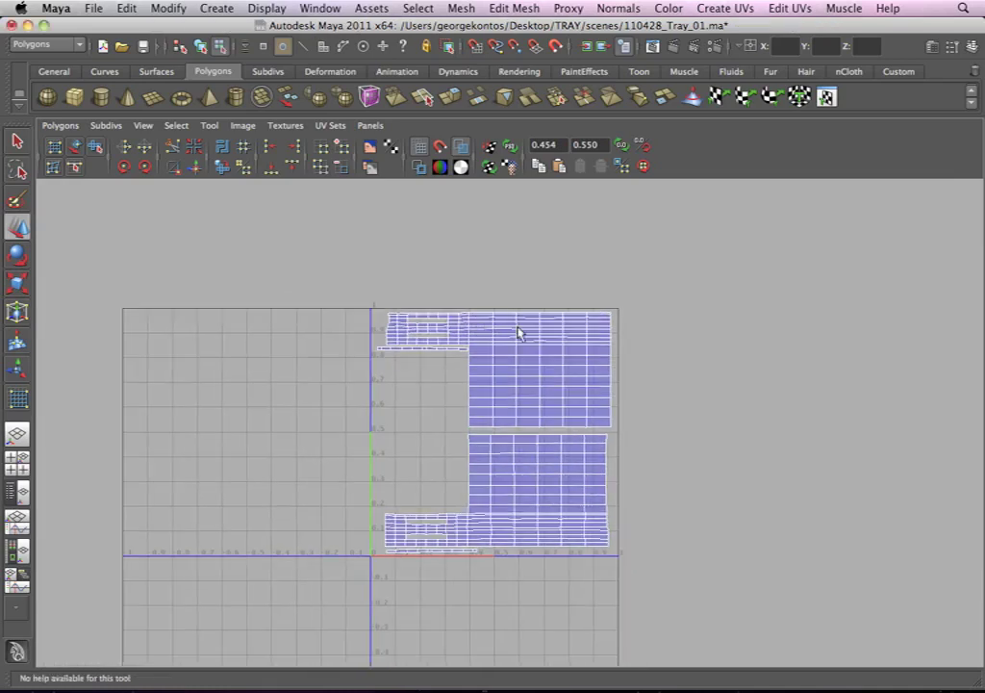
key(space)
right_drag(701, 353, 769, 330)
click(662, 374)
alt+drag(662, 375, 674, 231)
key(q)
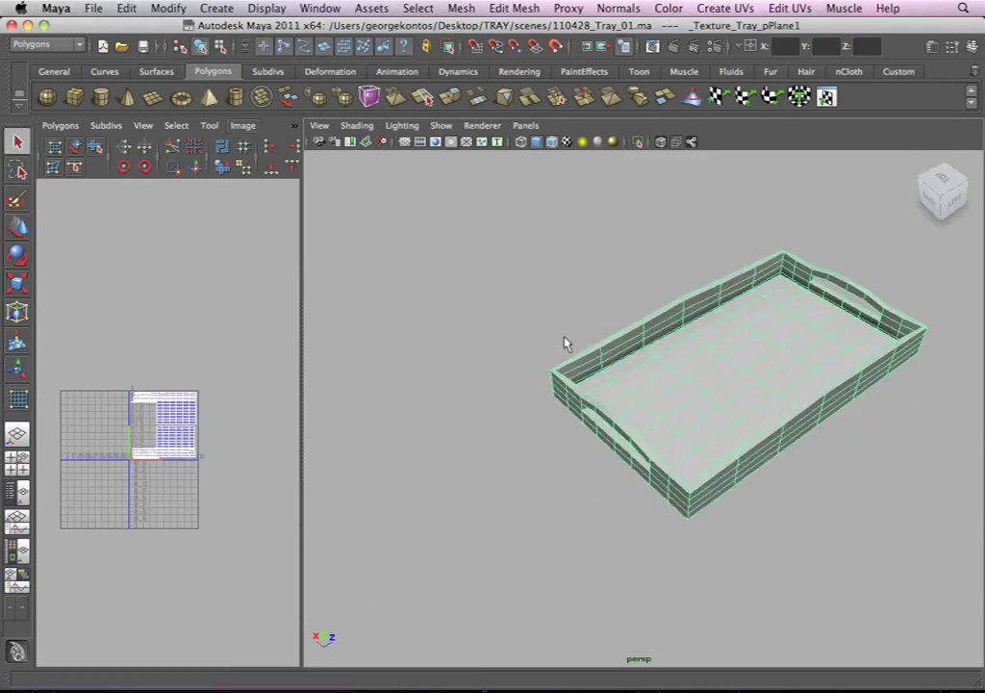
Step: Show the tray's UV layout full size and open the UV Snapshot options for it
key(space)
alt+right_drag(390, 377, 623, 452)
alt+middle_drag(549, 449, 550, 416)
alt+right_drag(464, 408, 504, 433)
alt+middle_drag(494, 422, 547, 453)
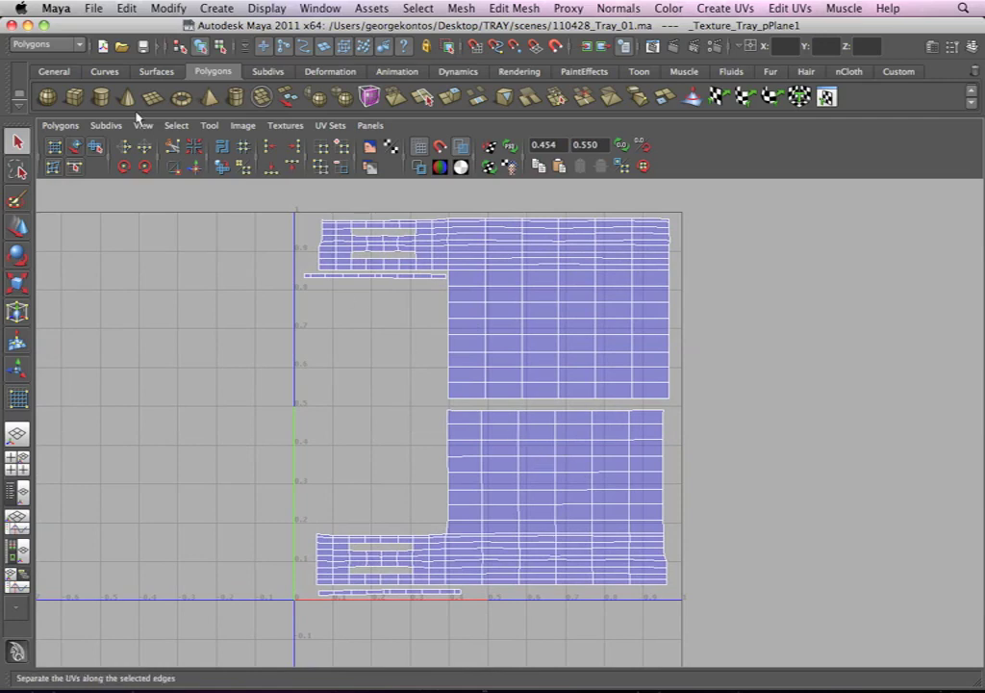
alt+middle_drag(285, 310, 308, 310)
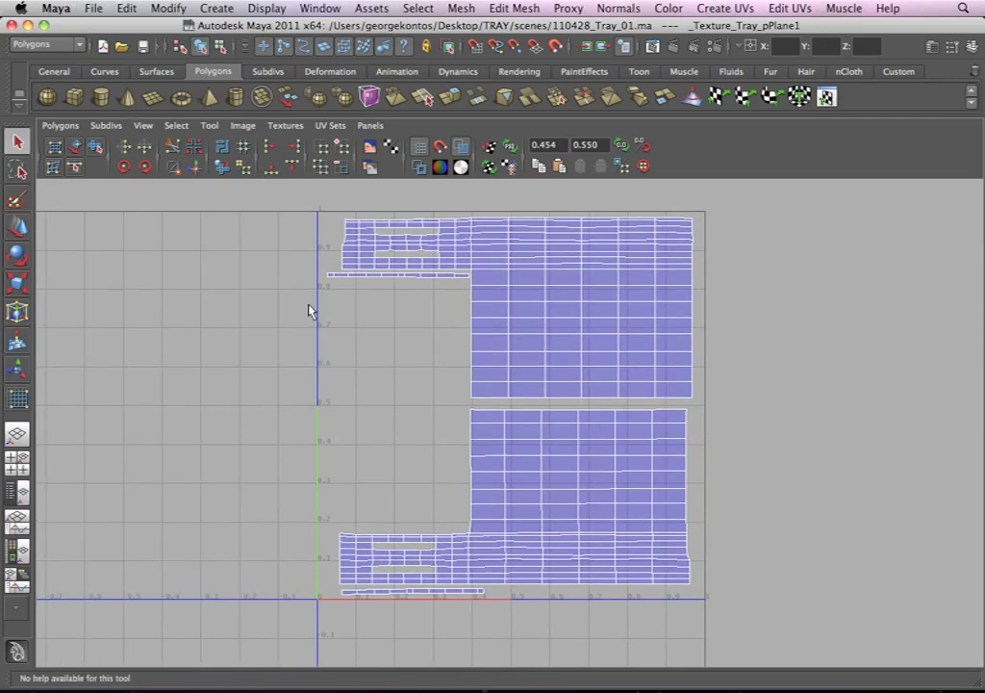
click(60, 125)
click(89, 614)
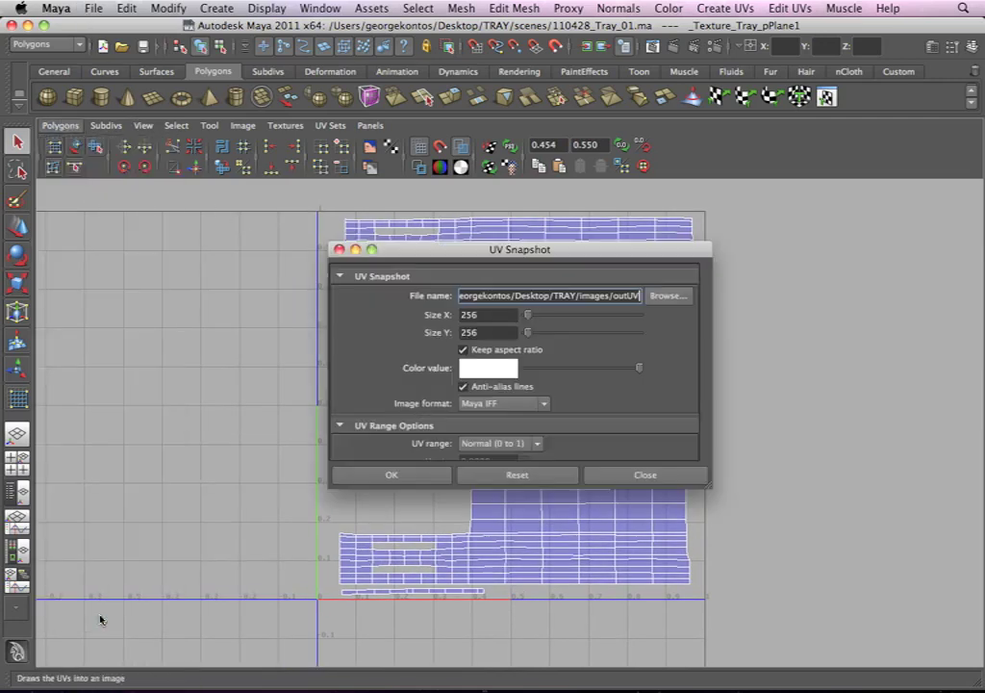
drag(521, 251, 421, 265)
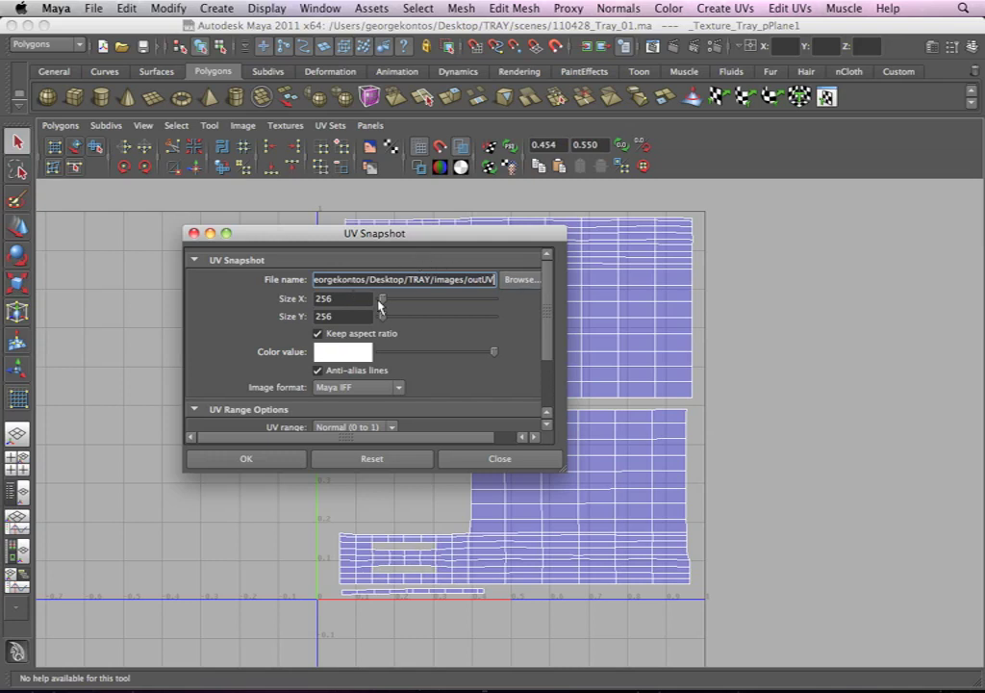
Step: Set the UV snapshot size to 2048 by 2048 and its image format to Photoshop
key(Tab)
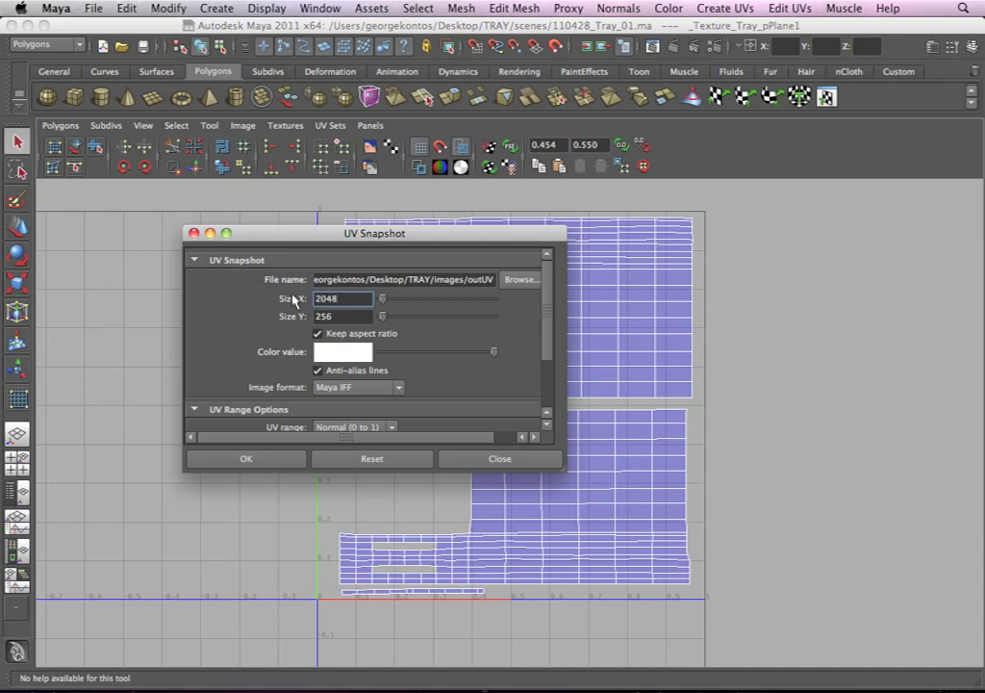
key(Tab)
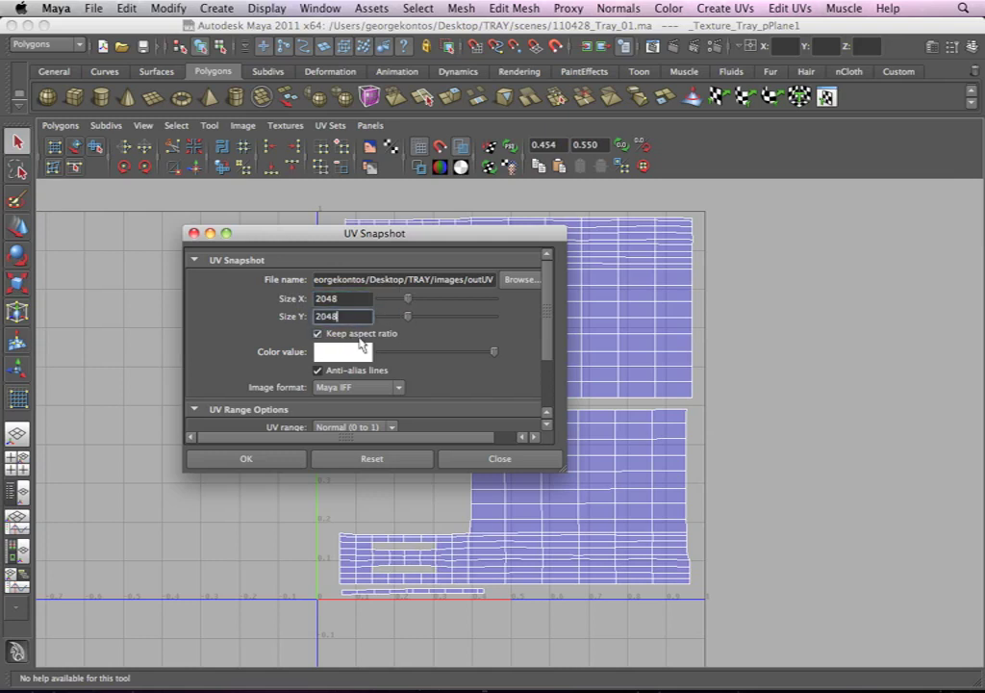
drag(558, 473, 666, 622)
click(359, 387)
click(336, 438)
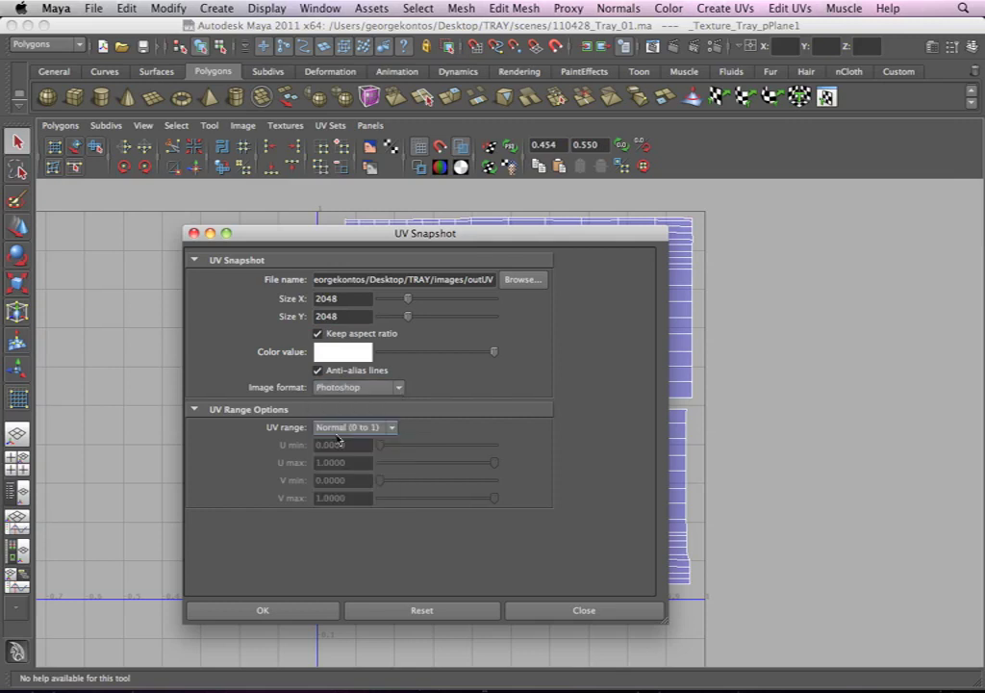
Step: Choose the TRAY project's textures folder as the snapshot location and name the file TRAY_UV_LAYOUT_01
click(522, 280)
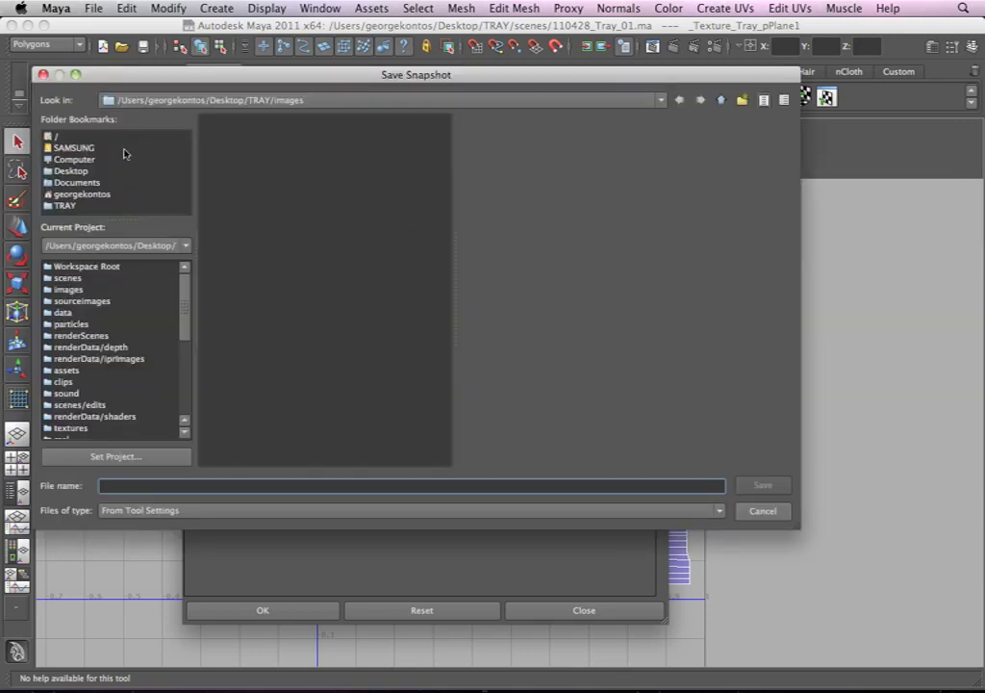
click(69, 170)
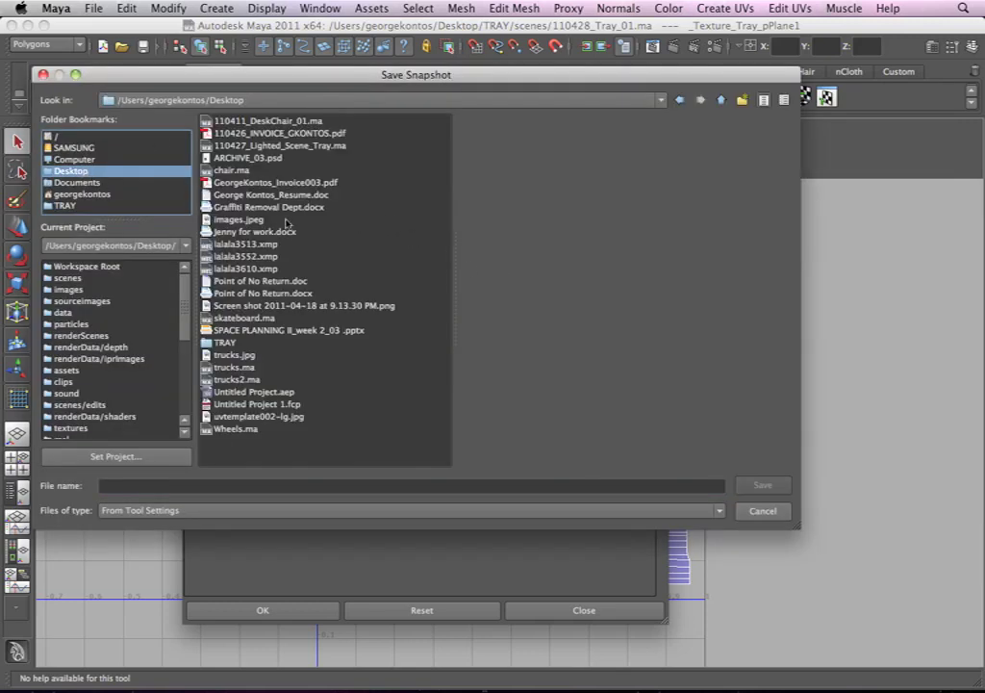
click(226, 343)
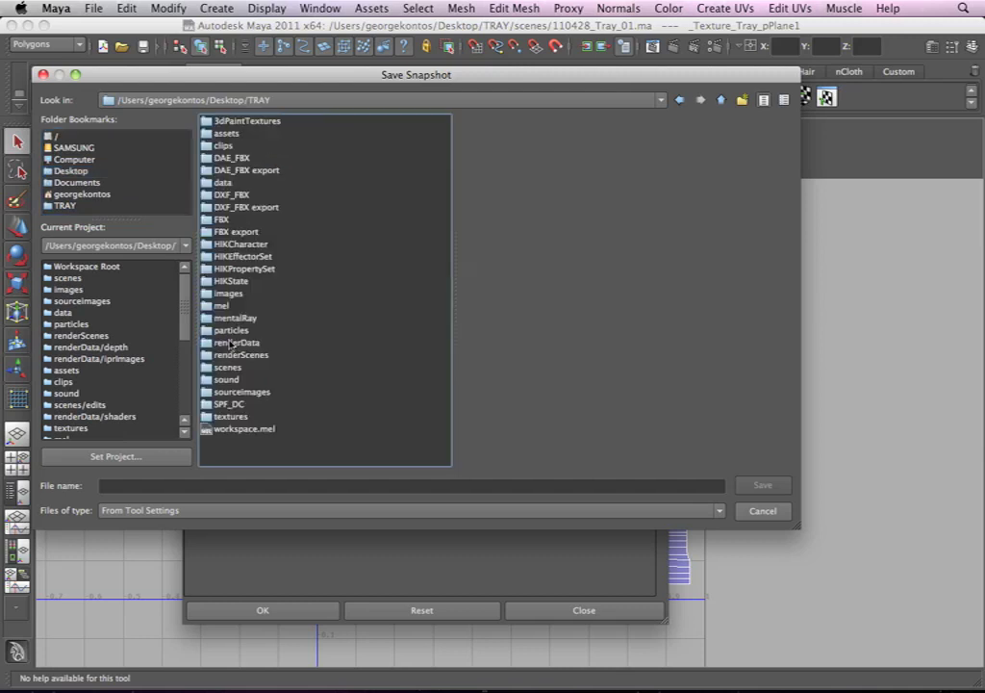
double_click(250, 415)
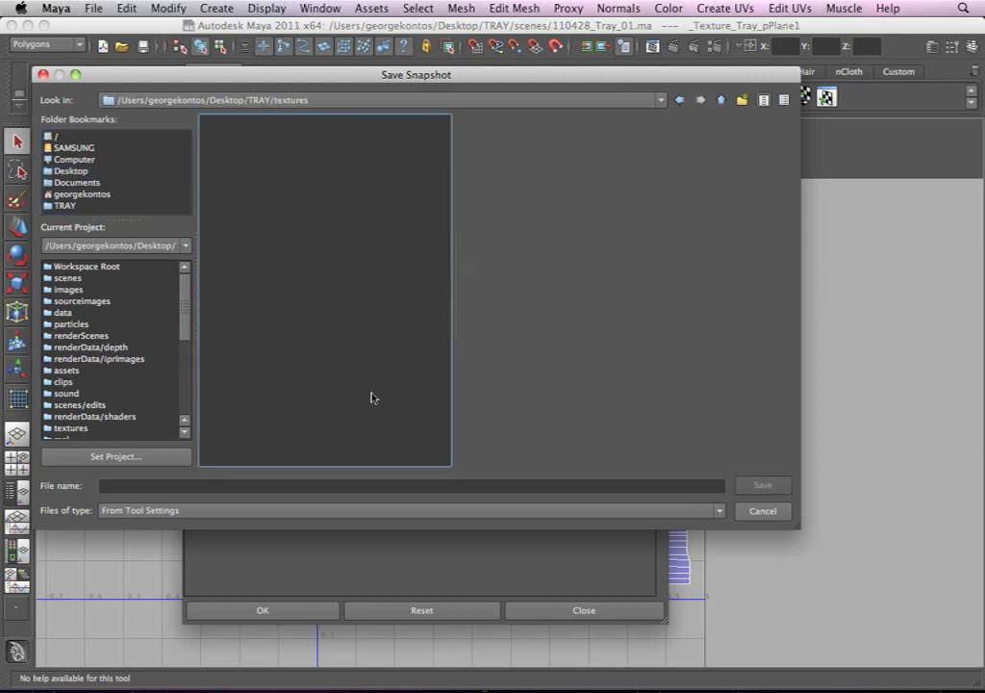
click(144, 485)
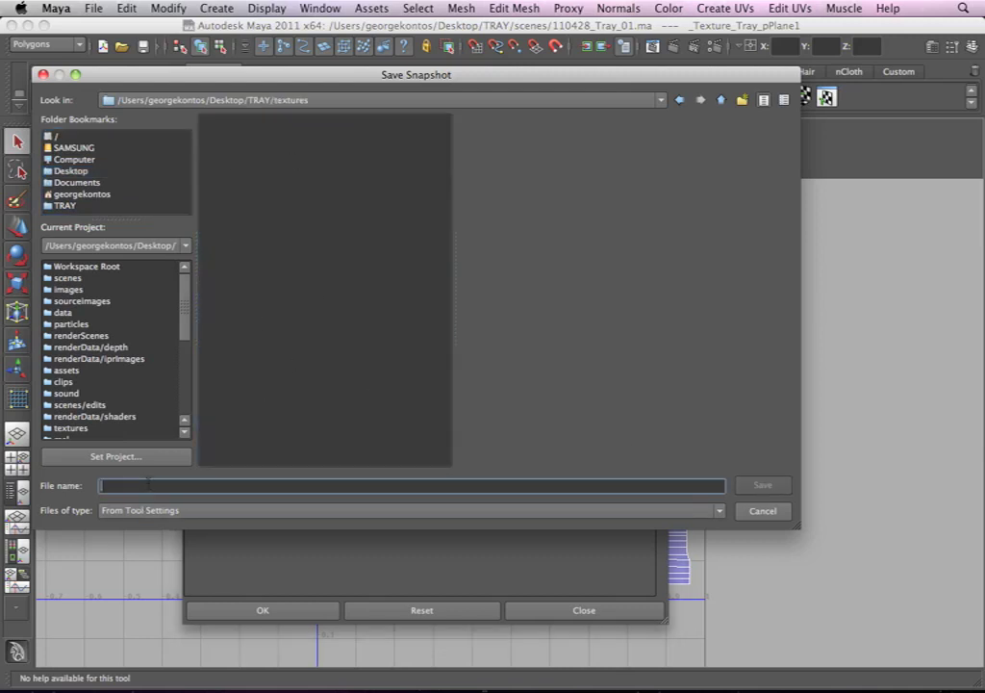
text(TRAY_UV)
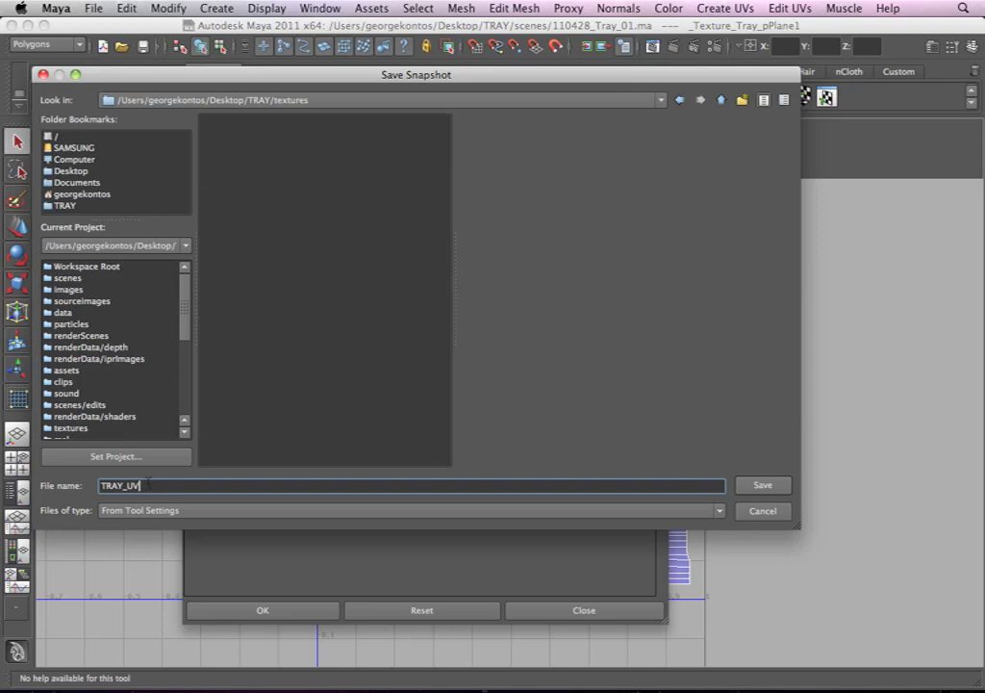
text(_LAYOUT_01)
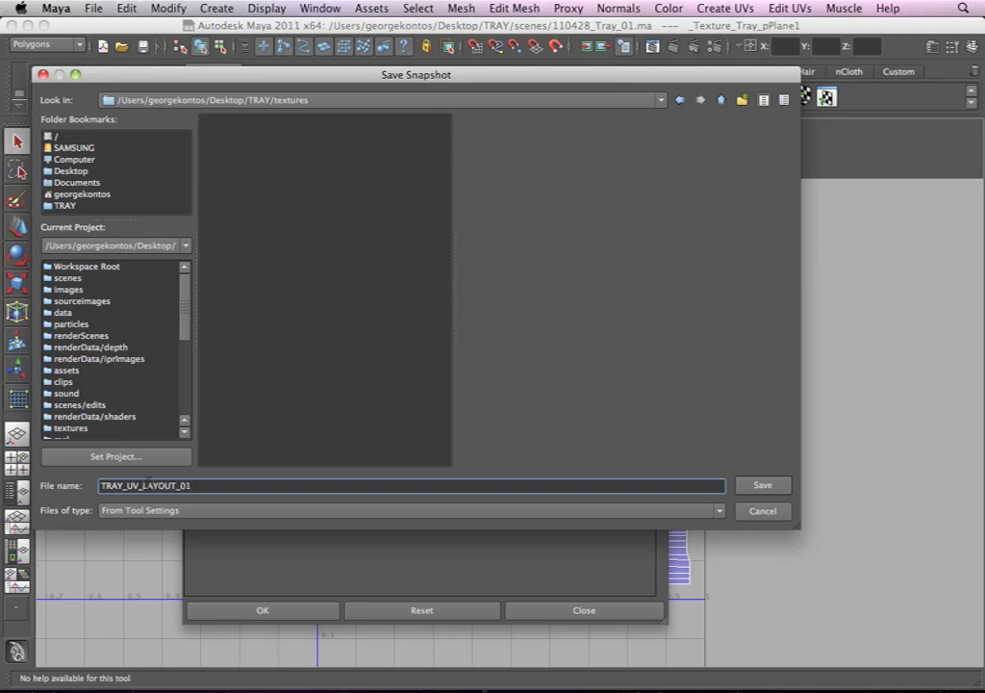